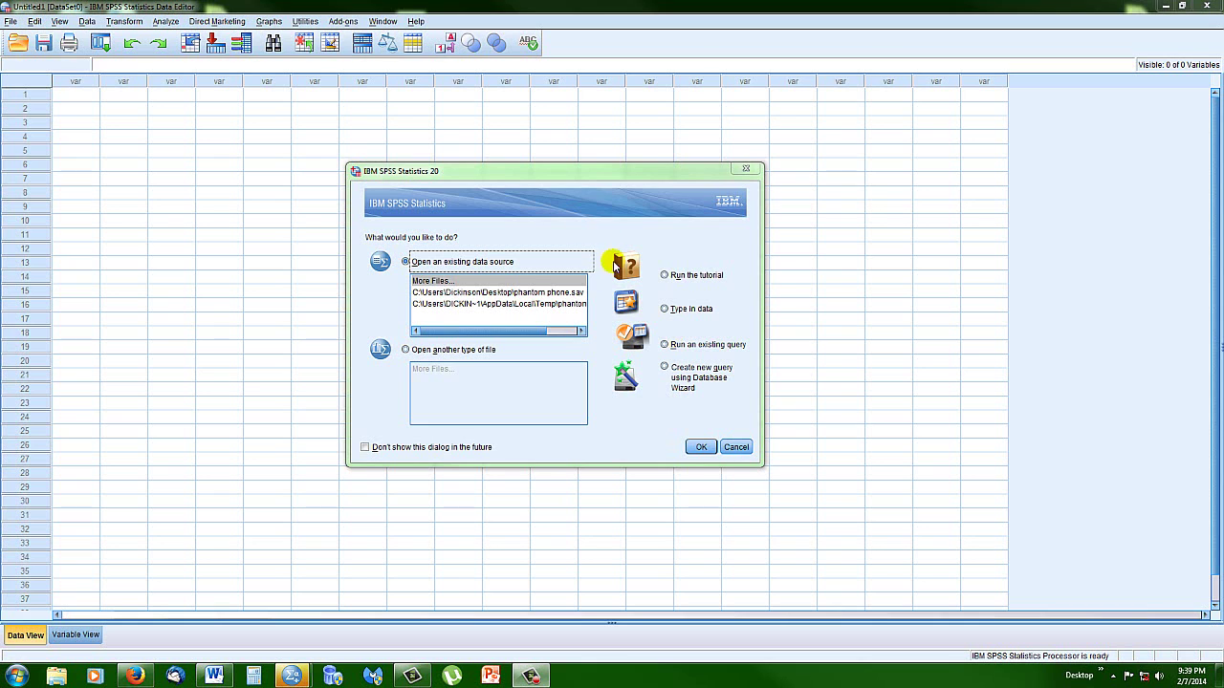
Step: Move the startup dialog aside, switch to the Word document describing the experiment, and reposition and resize its window to fit the view
left_click(531, 175)
left_click_drag(531, 175, 378, 161)
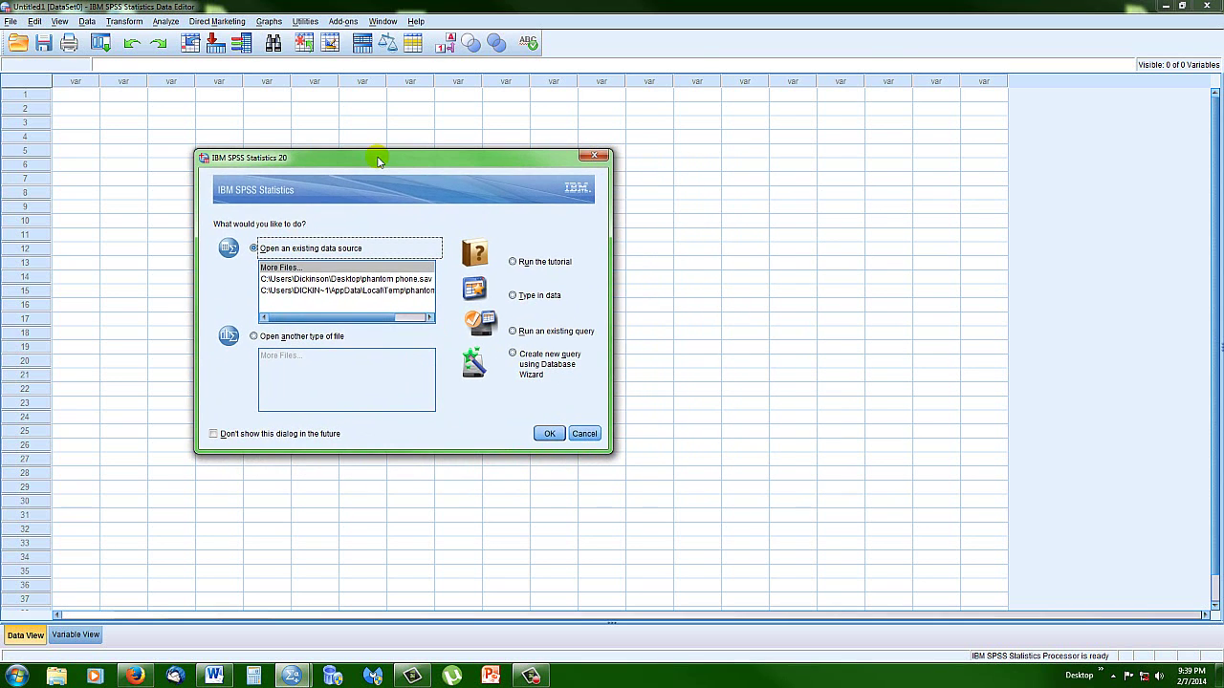
left_click(214, 676)
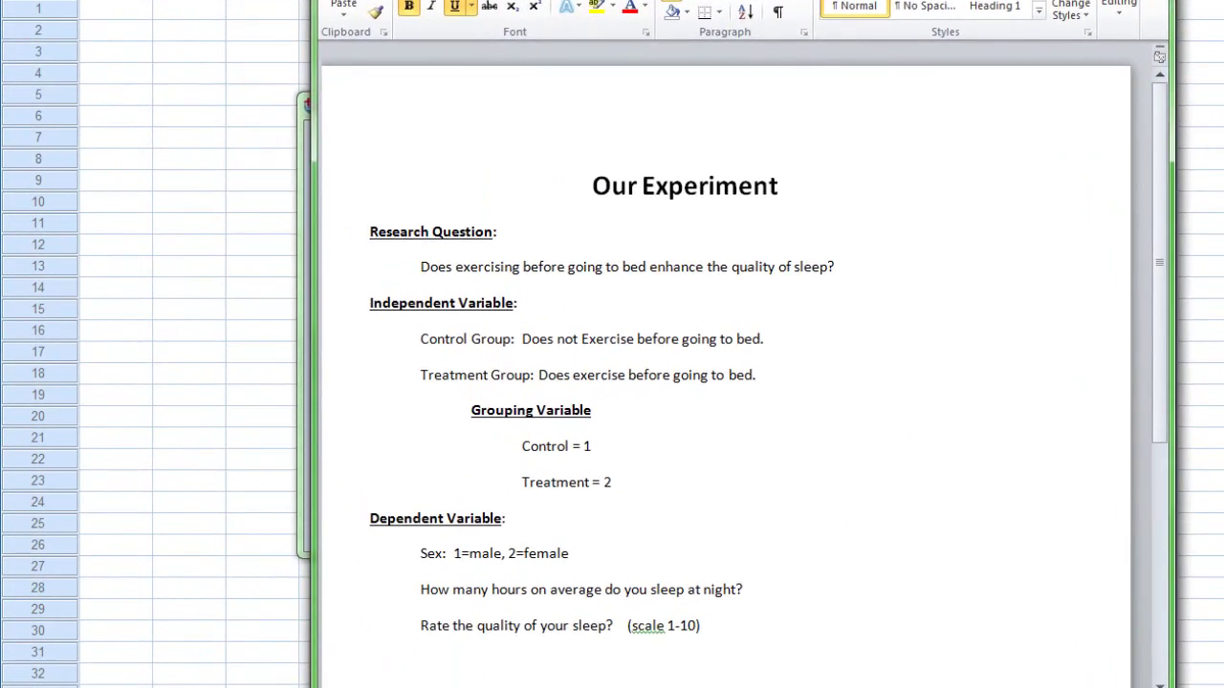
left_click_drag(688, 0, 525, 0)
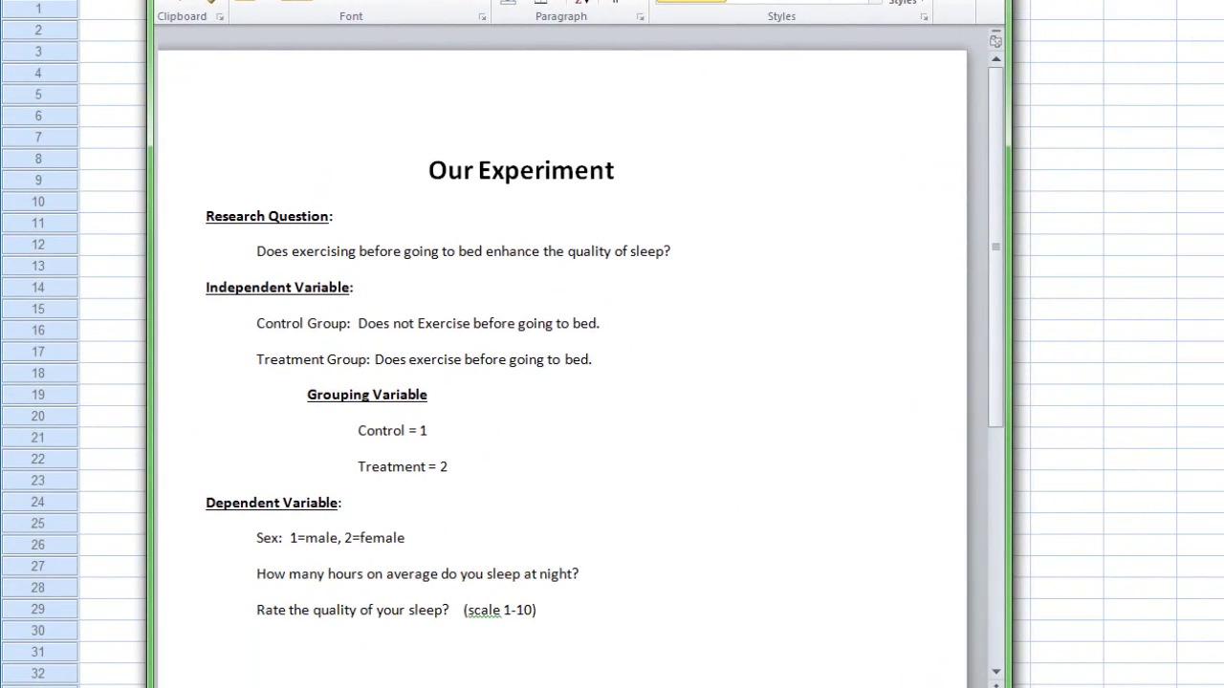
left_click_drag(1008, 687, 956, 685)
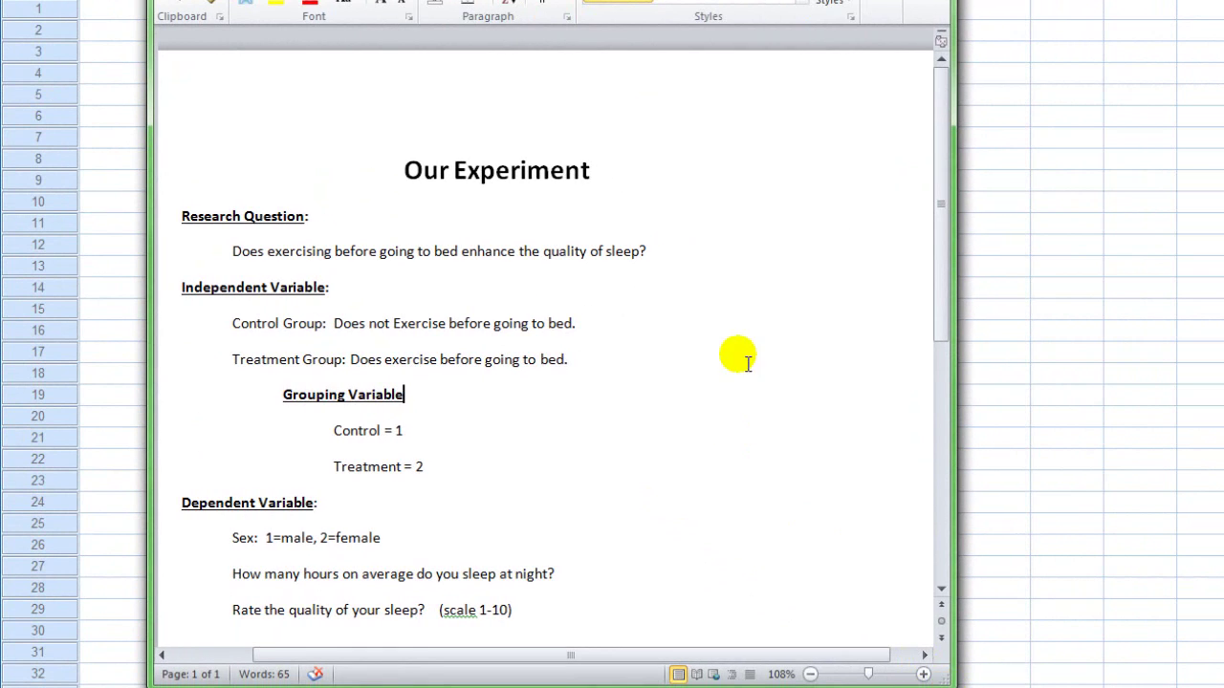
mouse_move(316, 0)
left_mouse_down()
mouse_move(321, 38)
mouse_move(319, 0)
mouse_move(330, 3)
left_mouse_up()
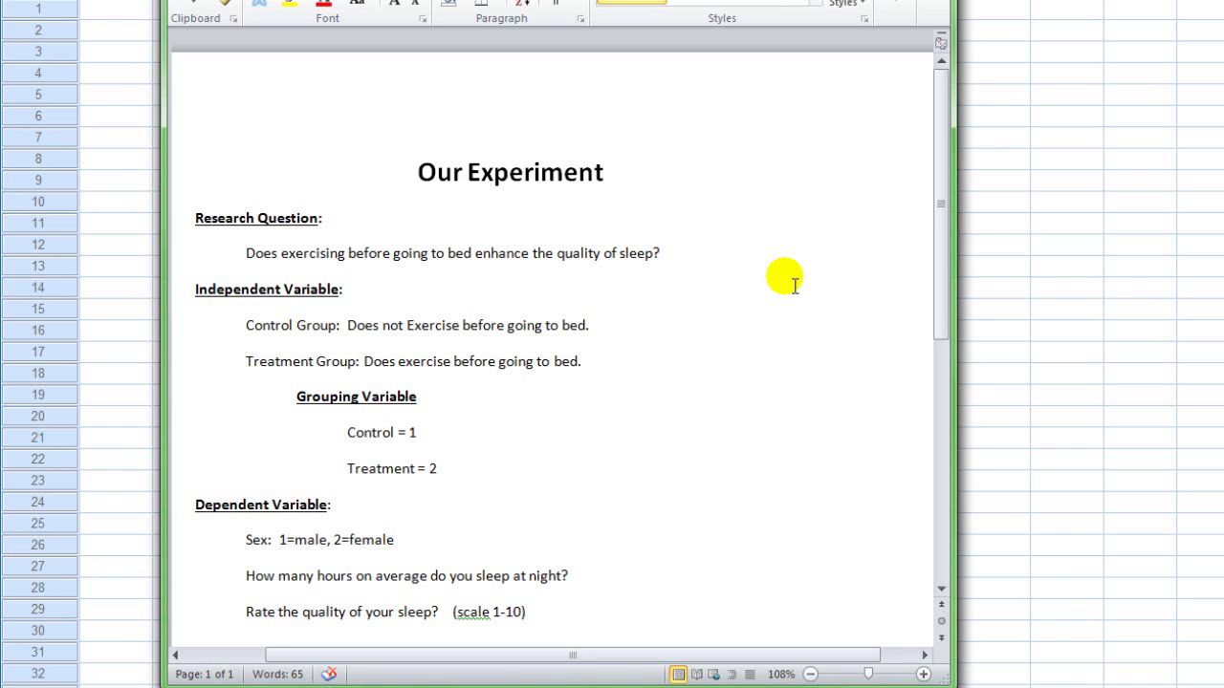
Step: Review the control group and treatment group definitions listed under Independent Variable
left_click_drag(244, 325, 686, 349)
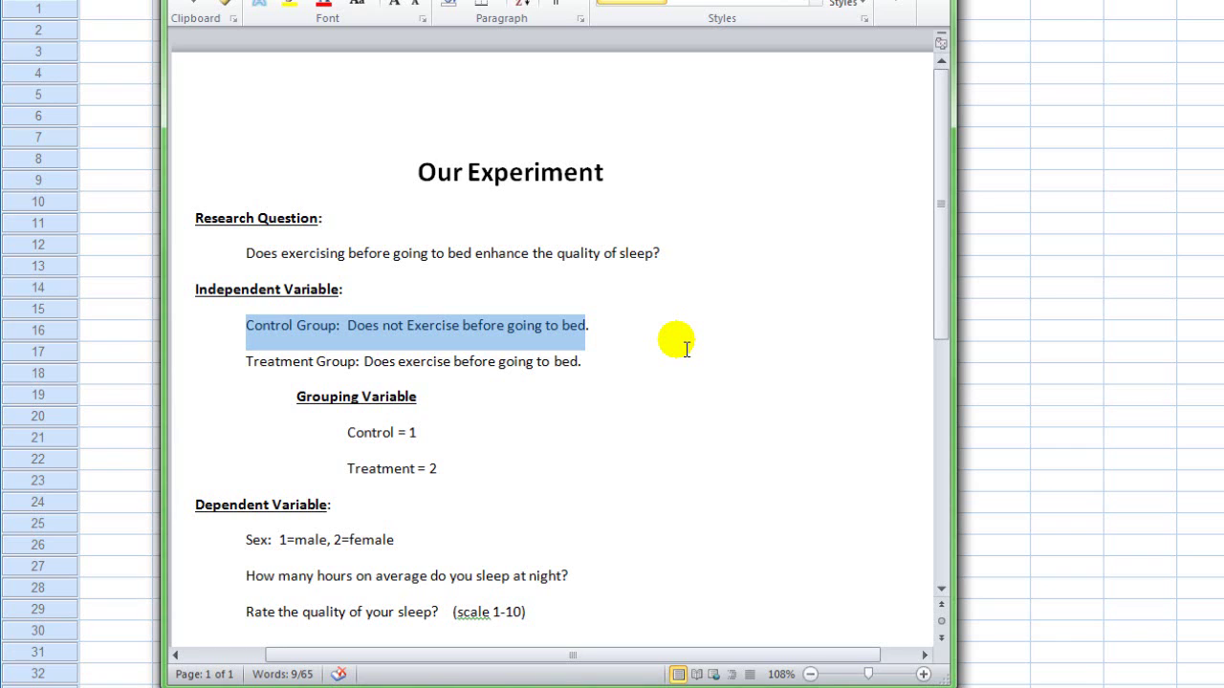
left_click(249, 365)
left_click_drag(262, 371, 592, 356)
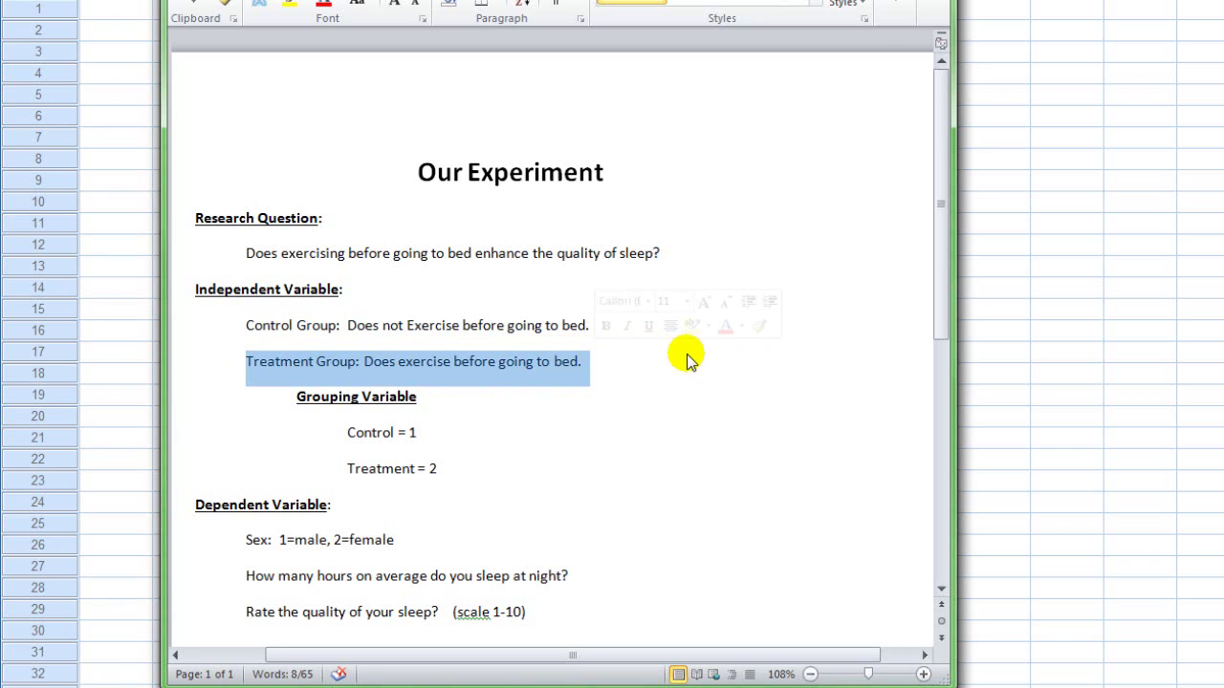
left_click(735, 247)
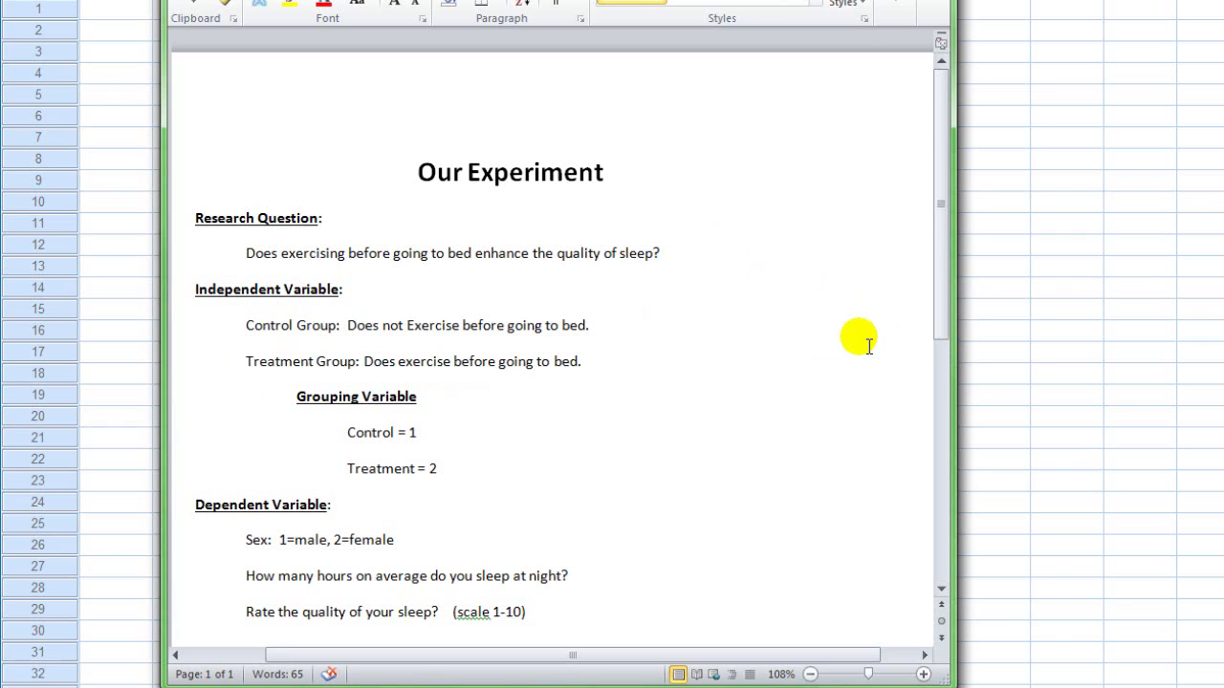
Step: Review the Grouping Variable coding for the control and treatment groups, undoing the accidental formatting change
left_click_drag(297, 396, 427, 411)
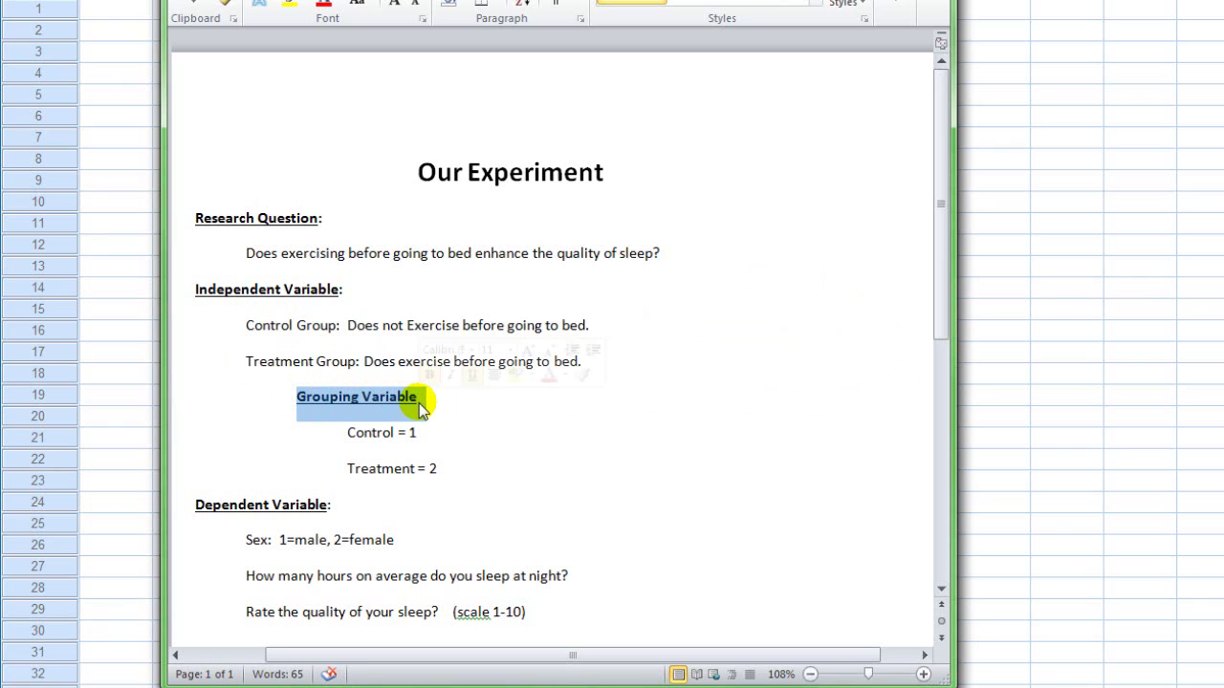
left_click(467, 409)
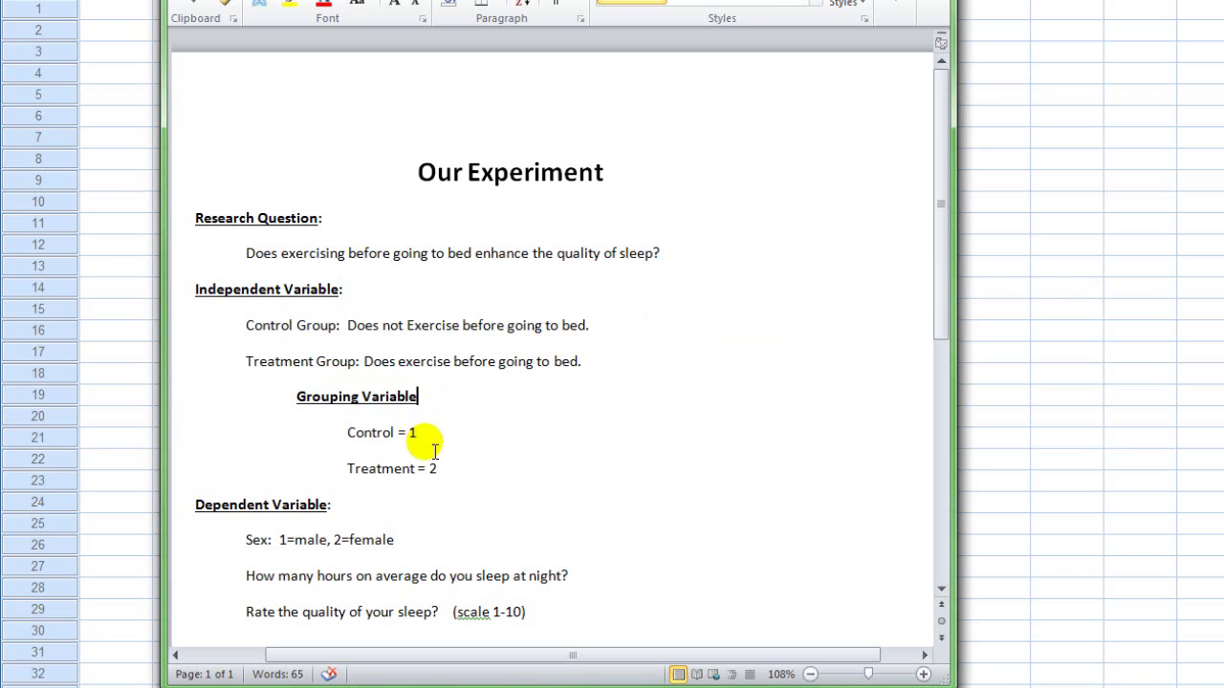
left_click_drag(347, 432, 432, 438)
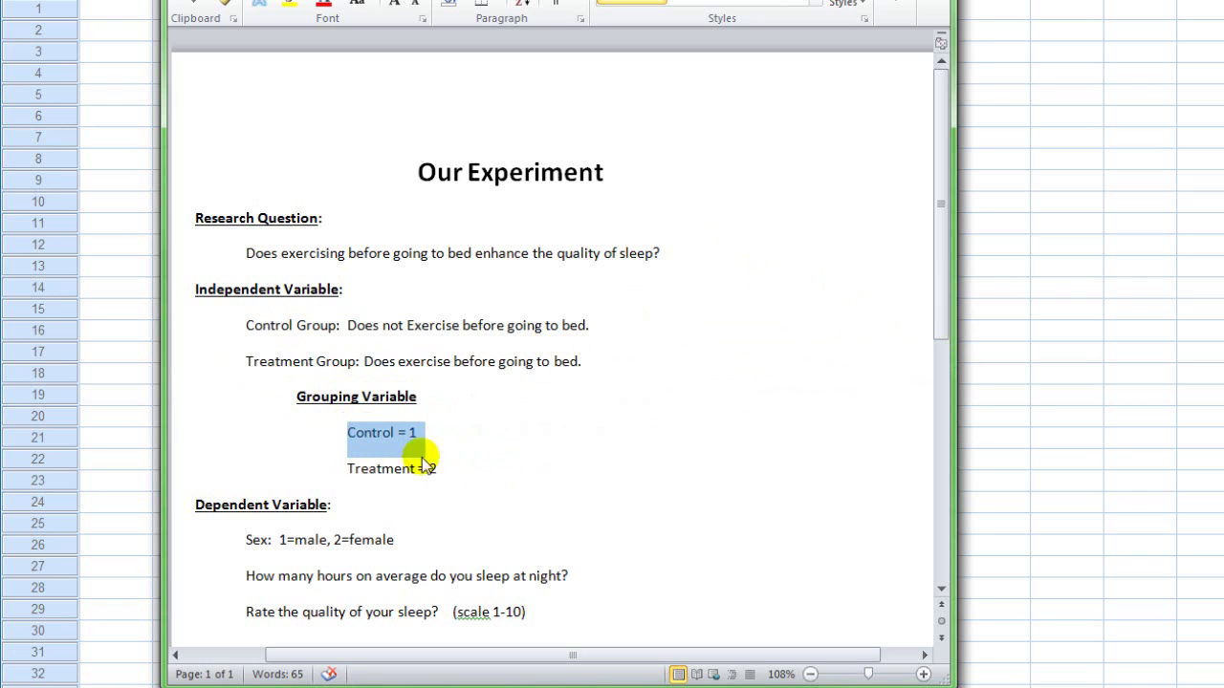
left_click_drag(347, 468, 450, 471)
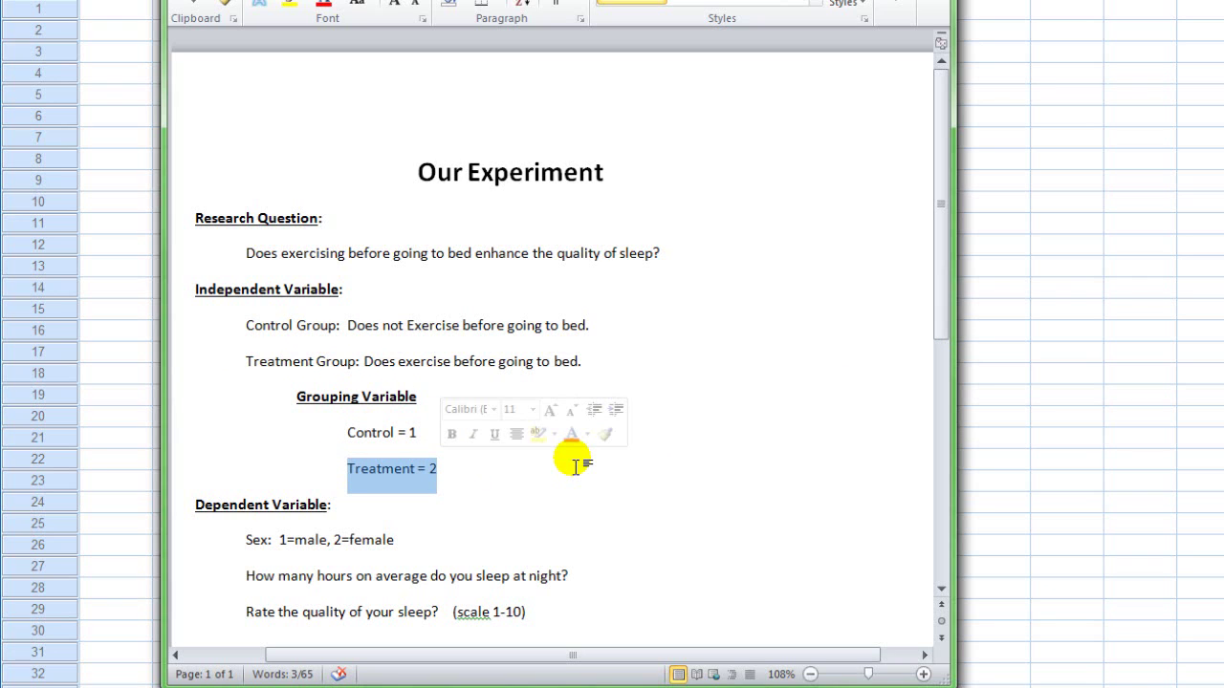
left_click(574, 411)
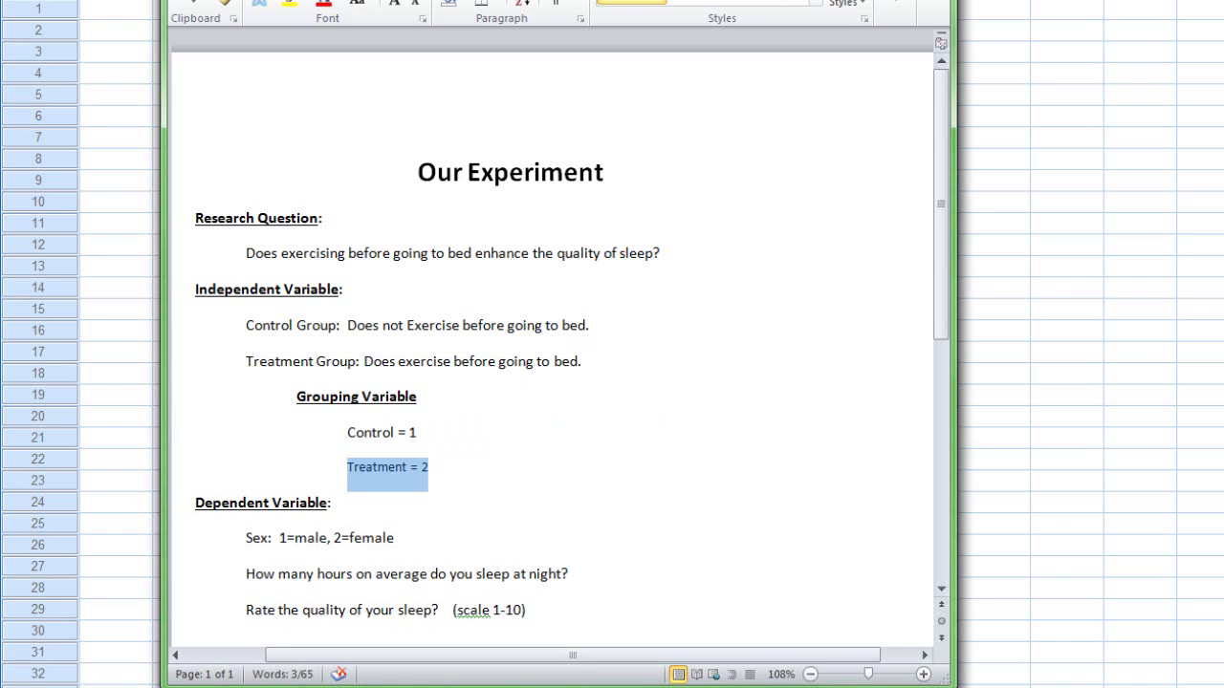
key("ctrl+z")
left_click(588, 446)
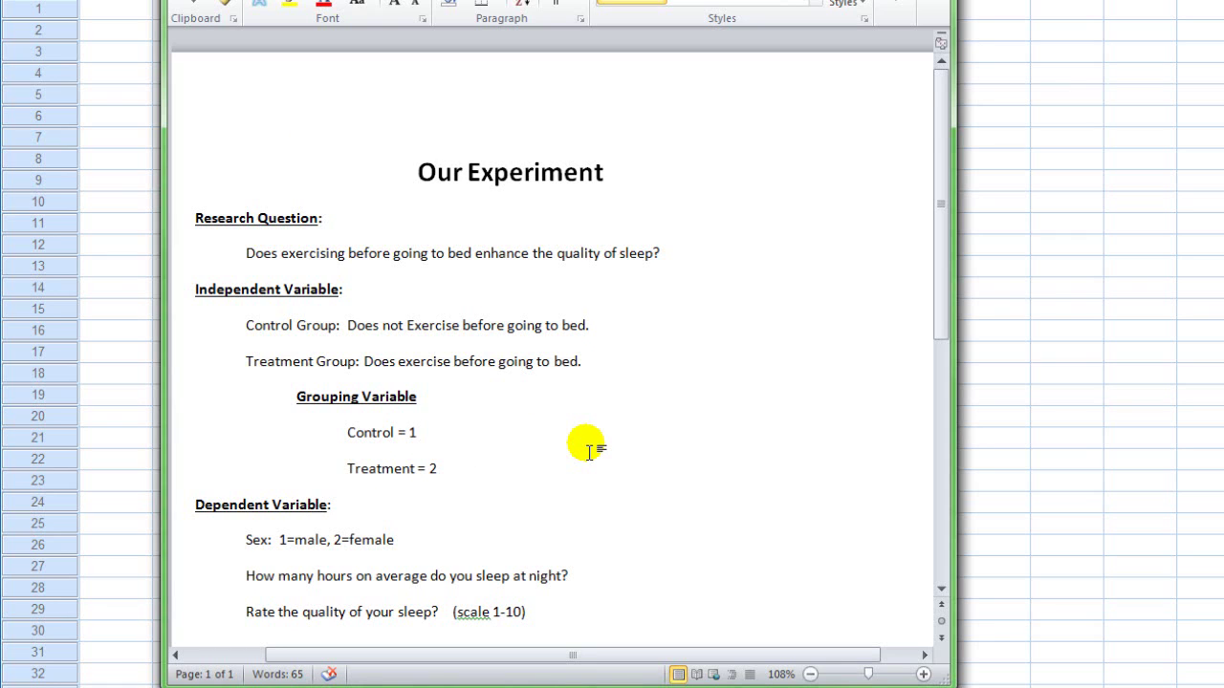
left_click(434, 435)
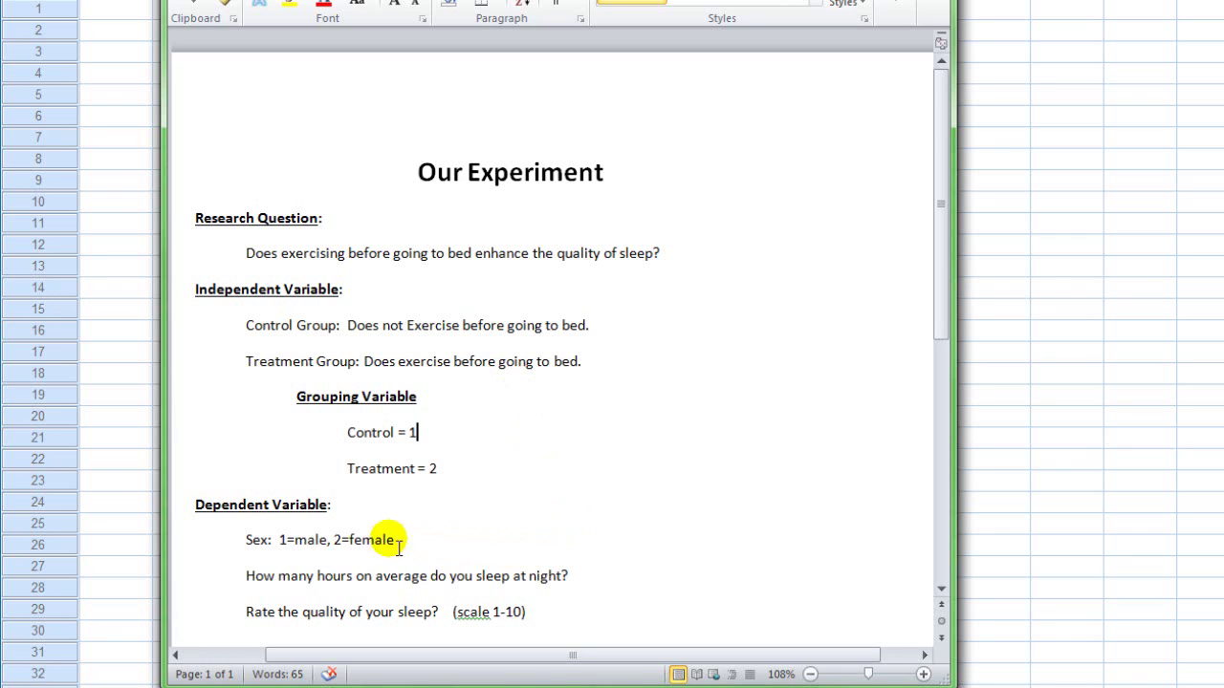
Step: Review the Dependent Variable items: the sex coding, the hours of sleep question and the sleep quality rating
left_click_drag(249, 542, 583, 617)
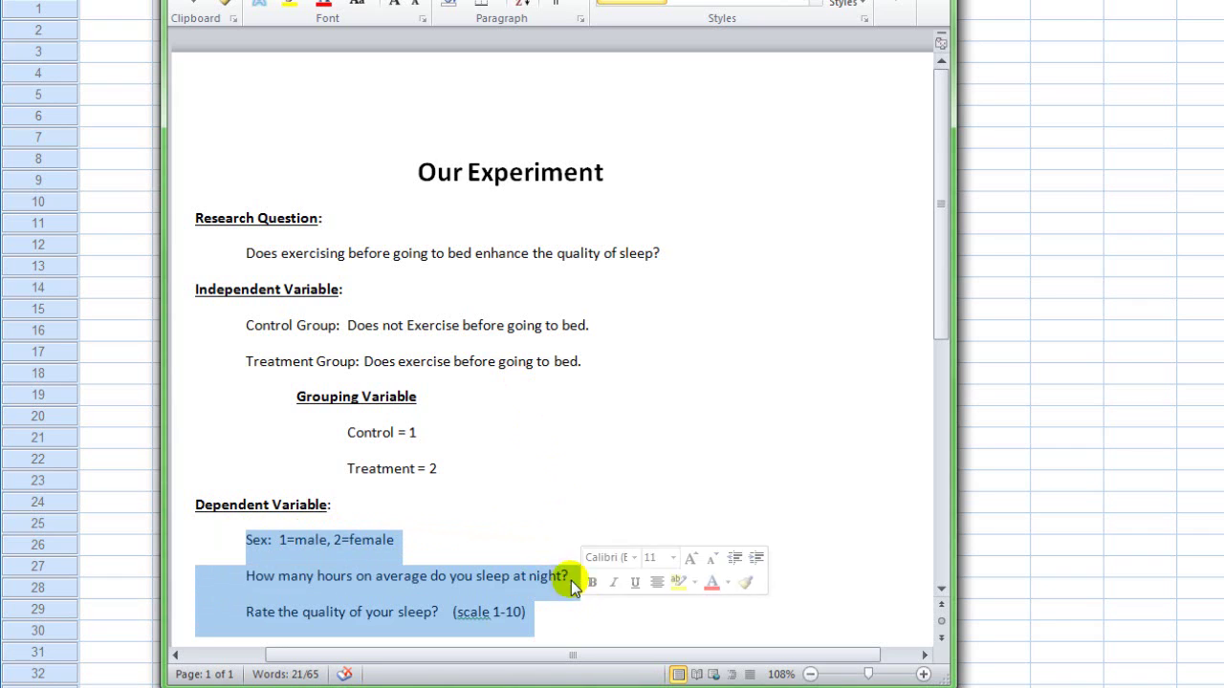
left_click(547, 498)
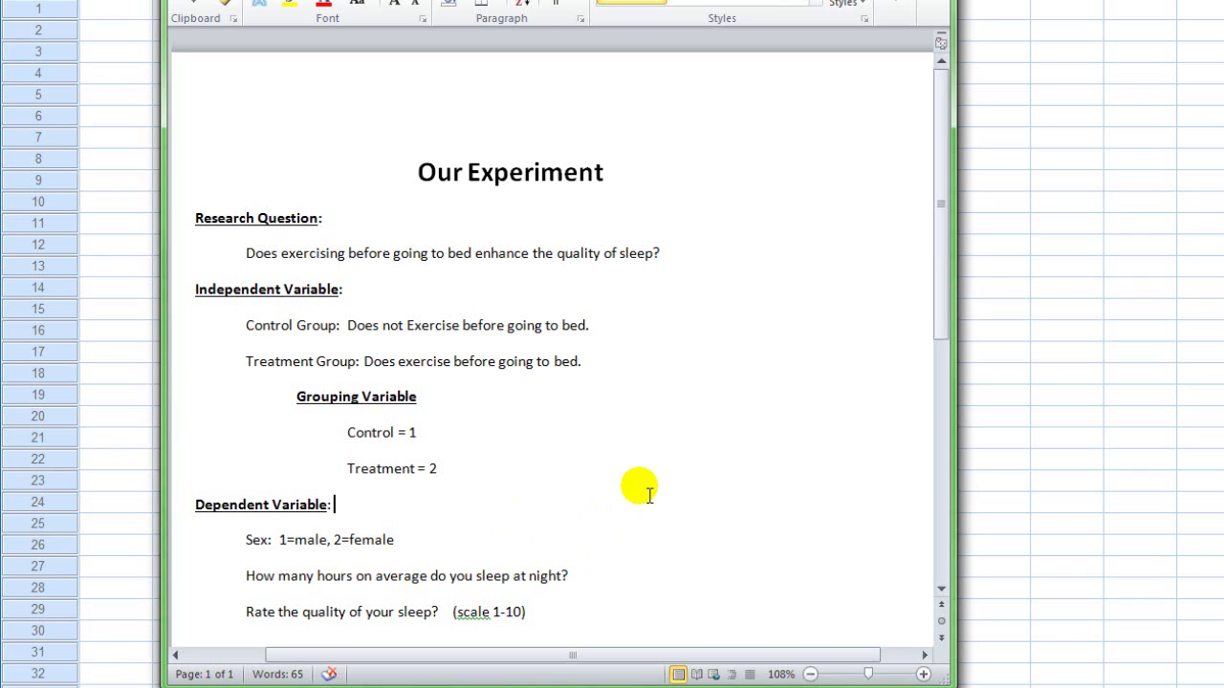
left_click_drag(247, 575, 551, 612)
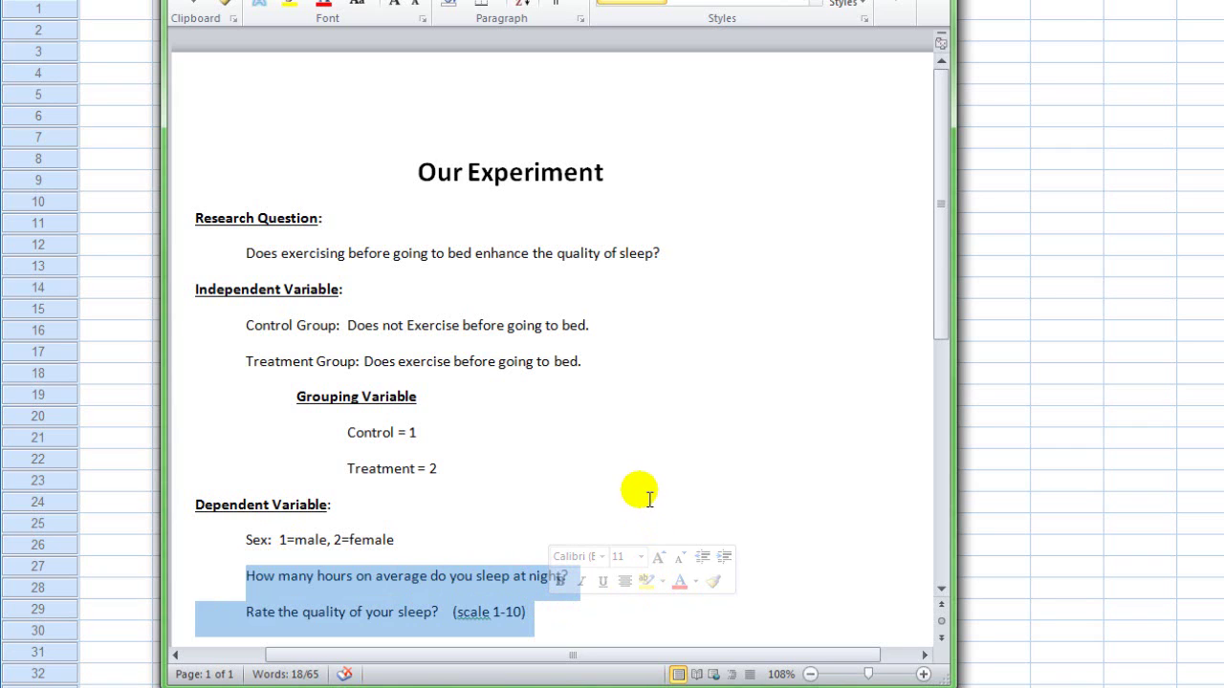
left_click(468, 431)
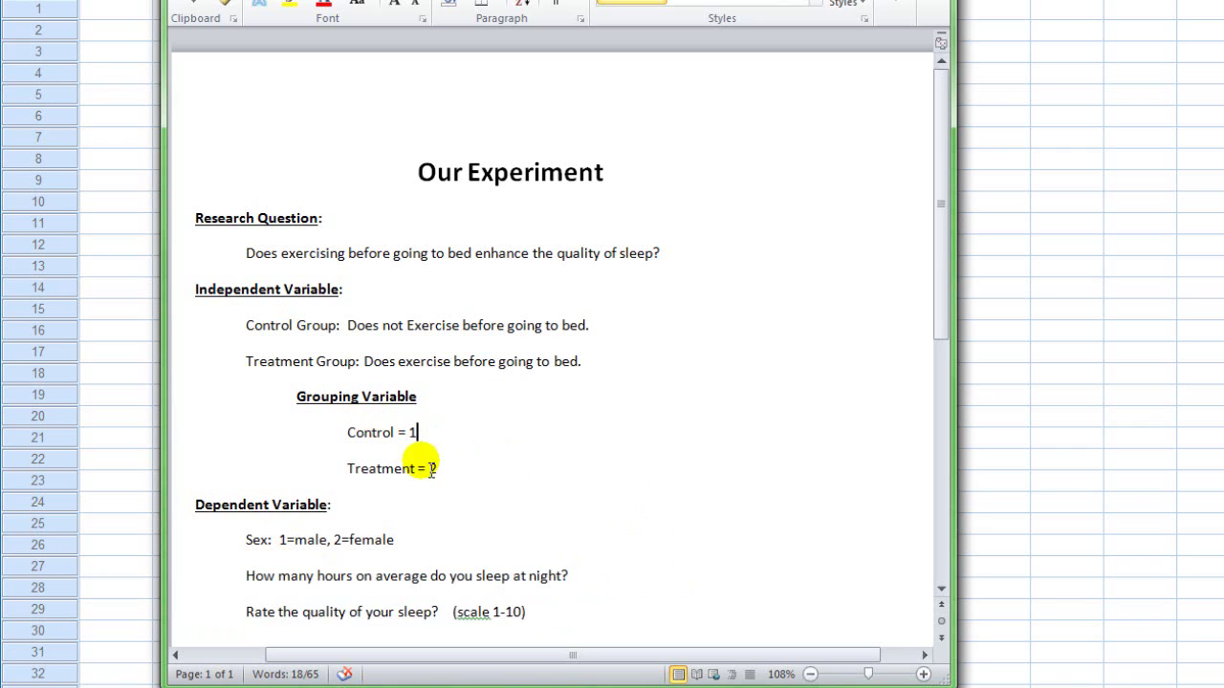
left_click_drag(235, 541, 419, 551)
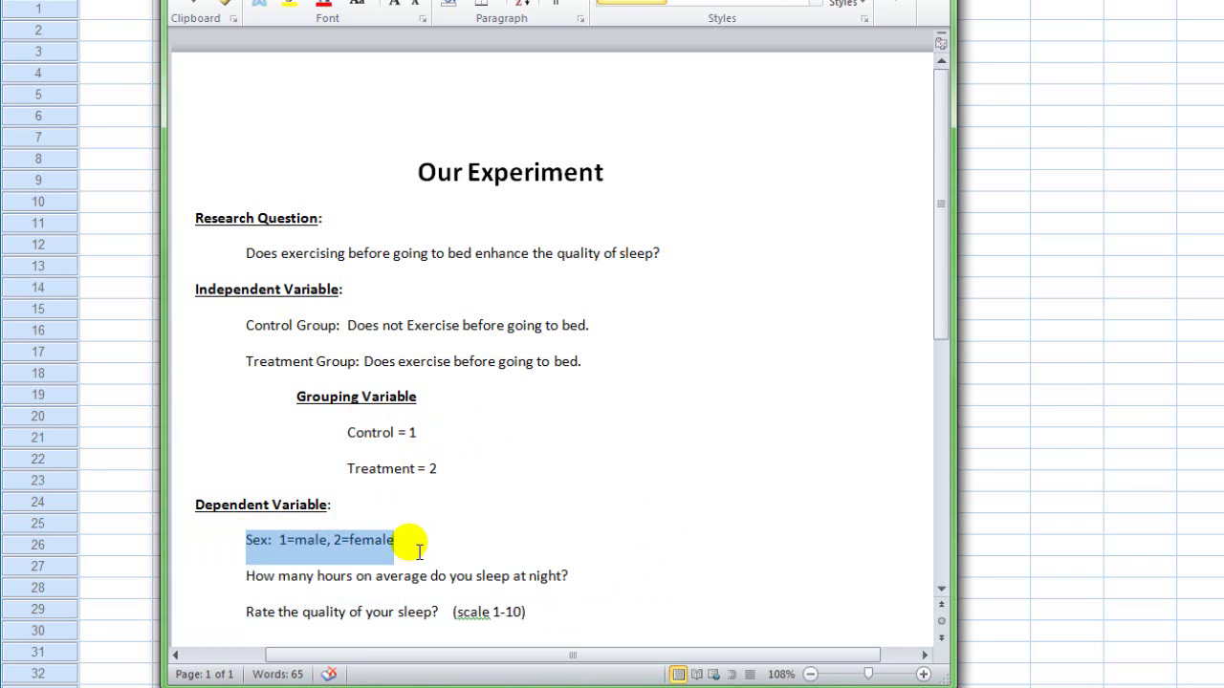
left_click(671, 521)
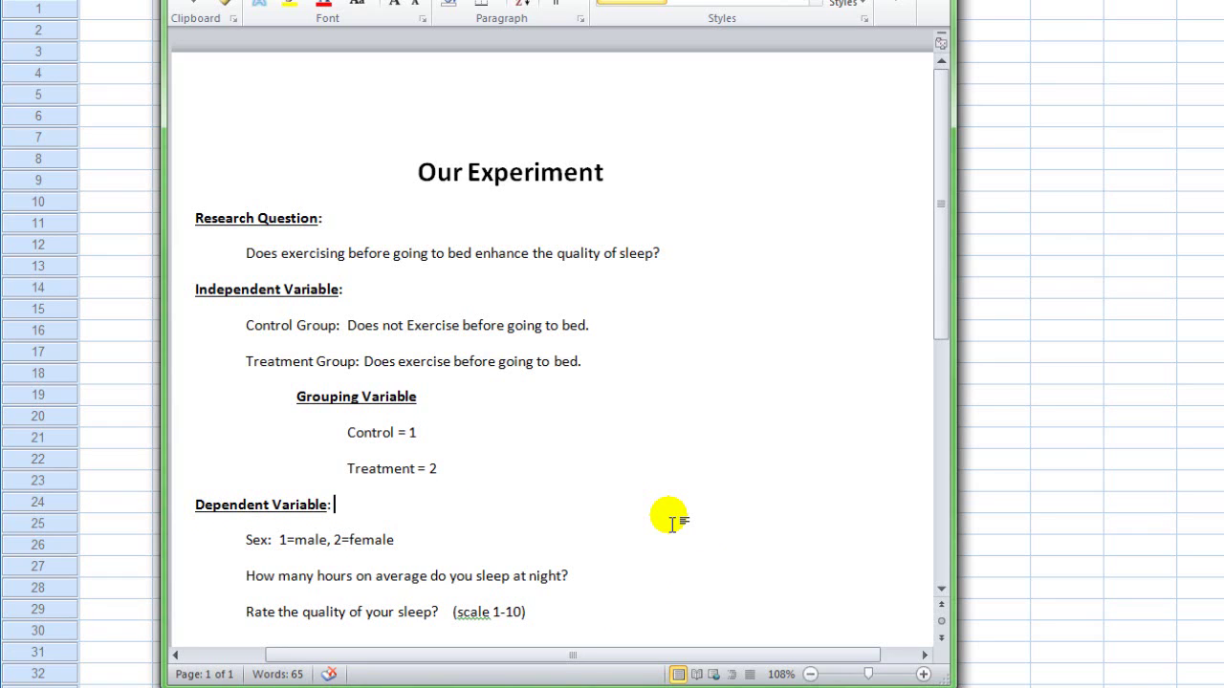
left_click(672, 524)
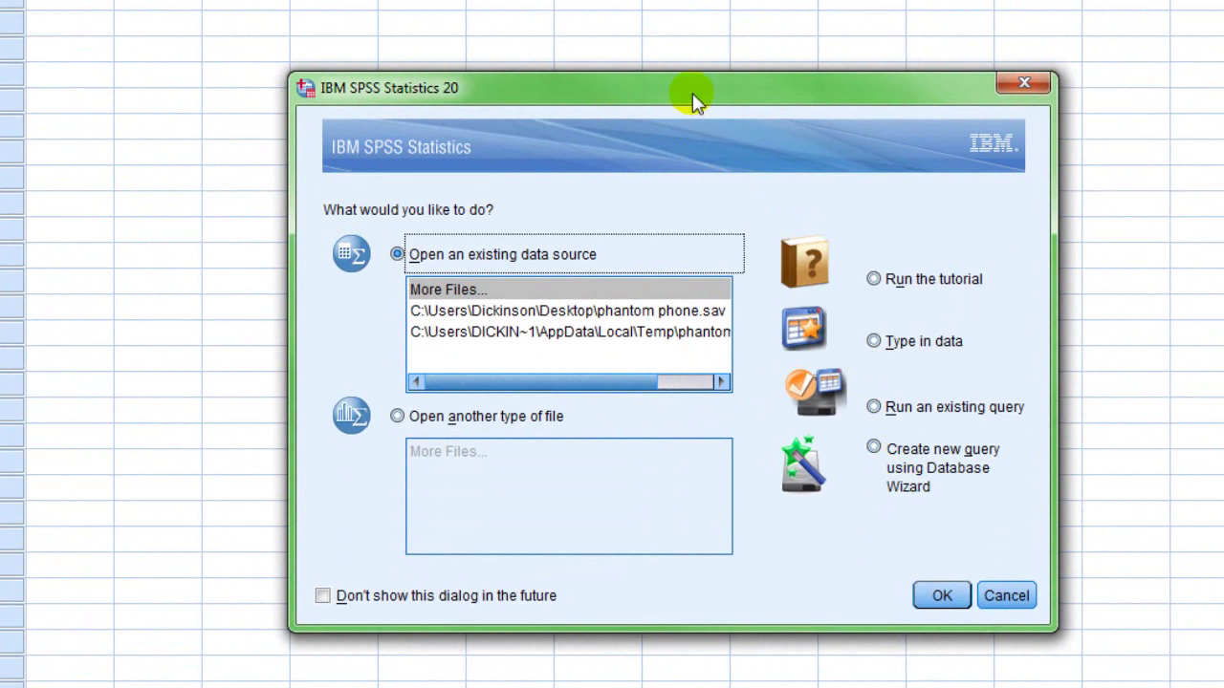
left_click_drag(692, 92, 460, 33)
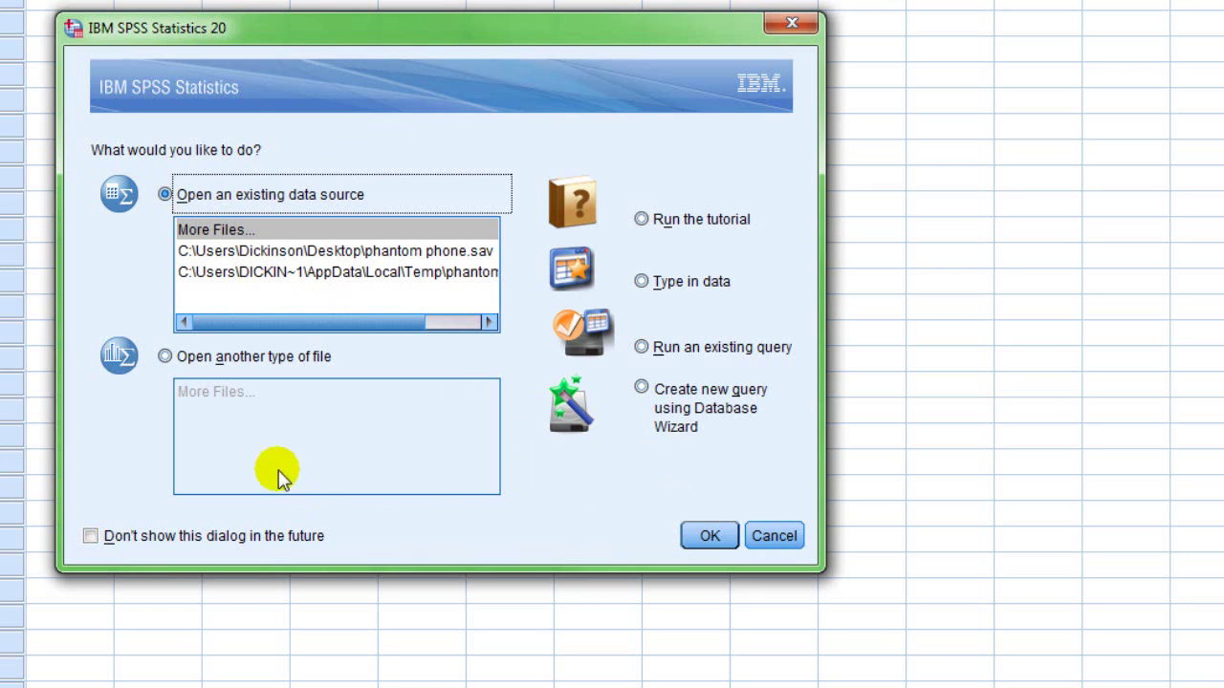
left_click(164, 357)
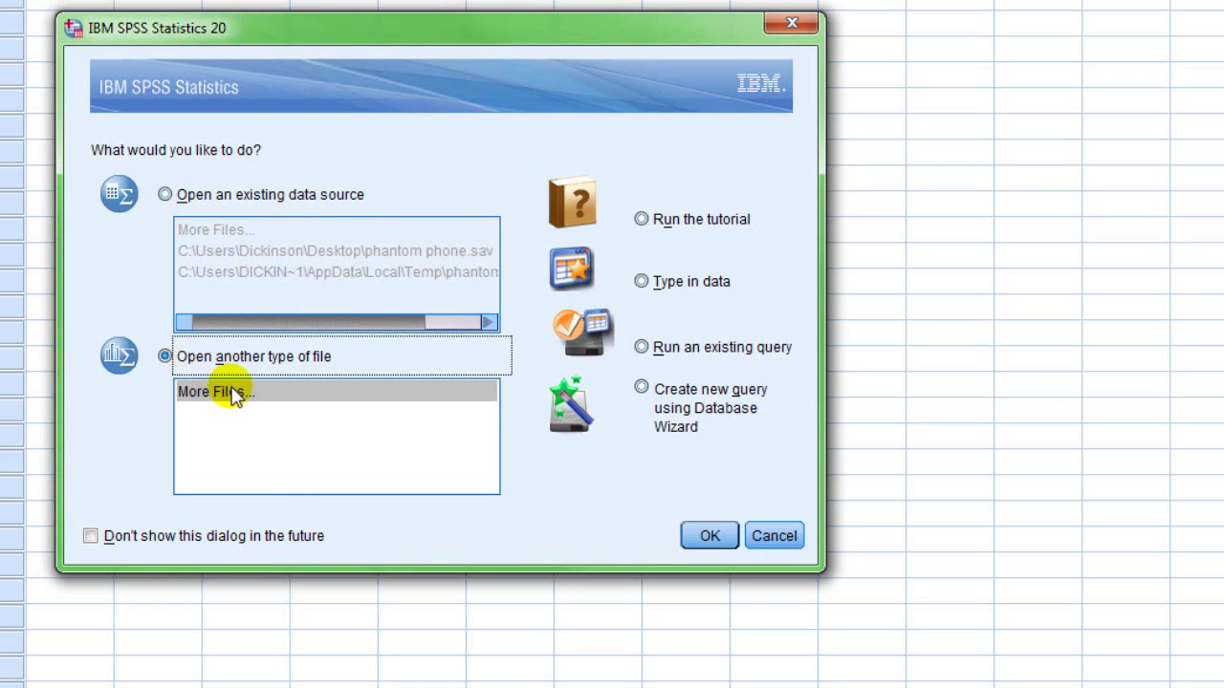
left_click(234, 393)
left_click(258, 361)
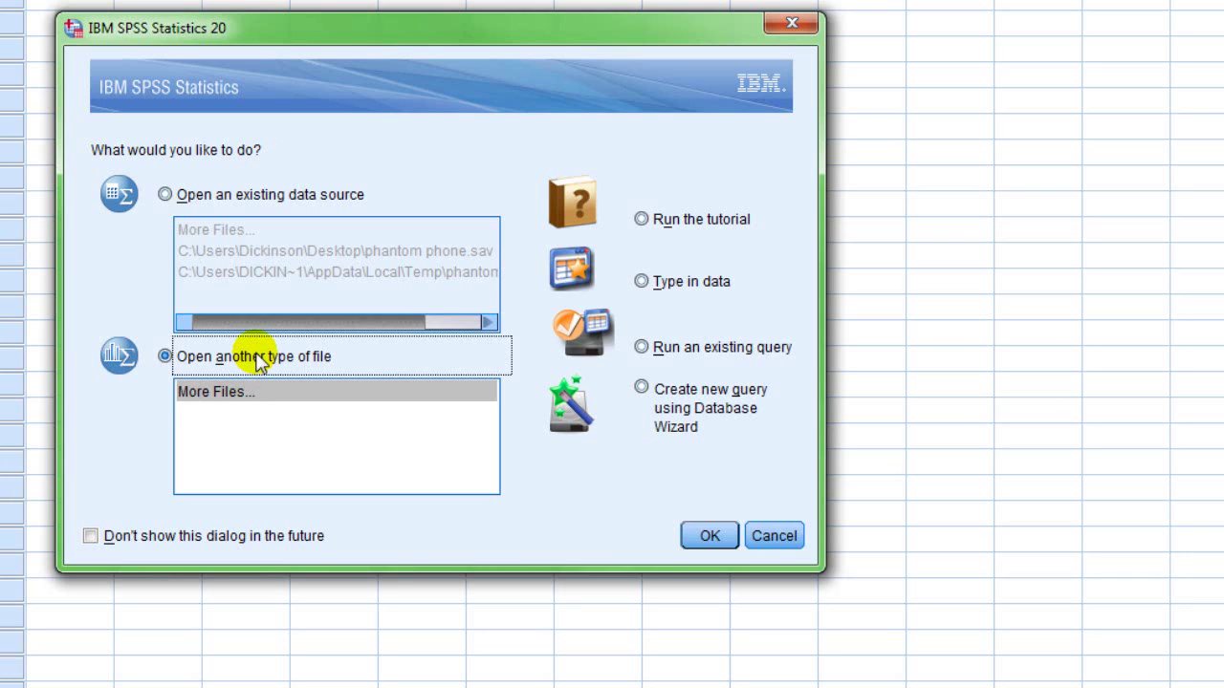
Step: Choose "Type in data" in the SPSS startup dialog and open the empty data grid
left_click(646, 290)
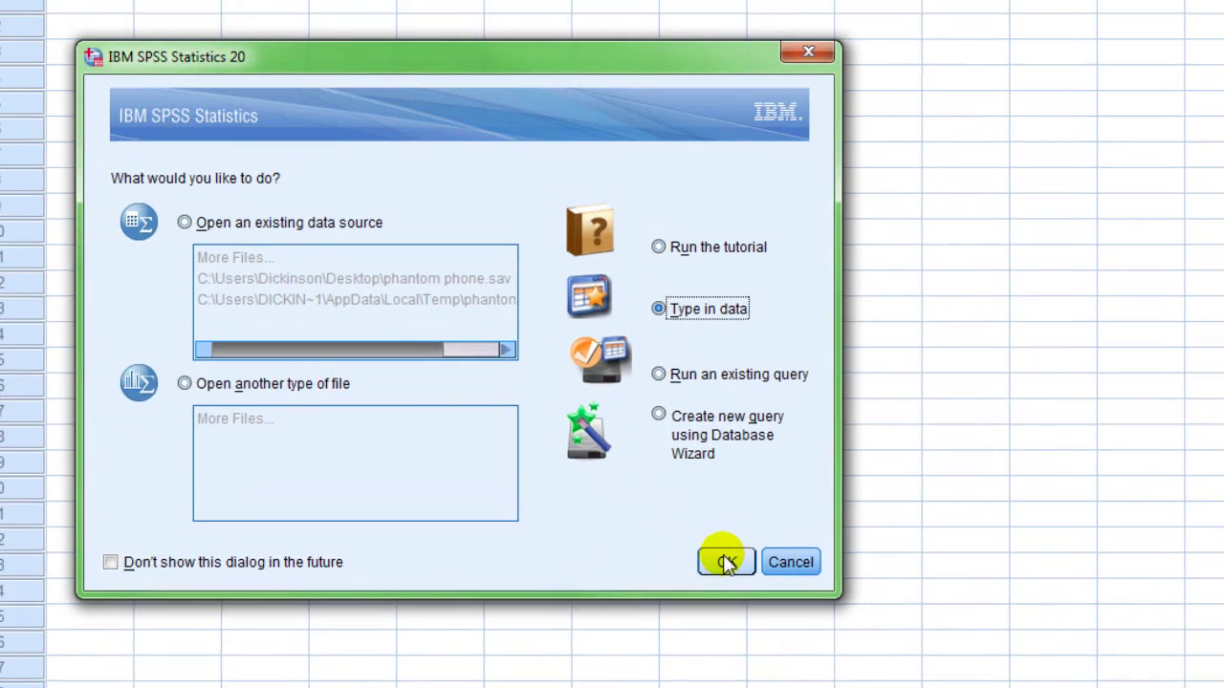
left_click(709, 536)
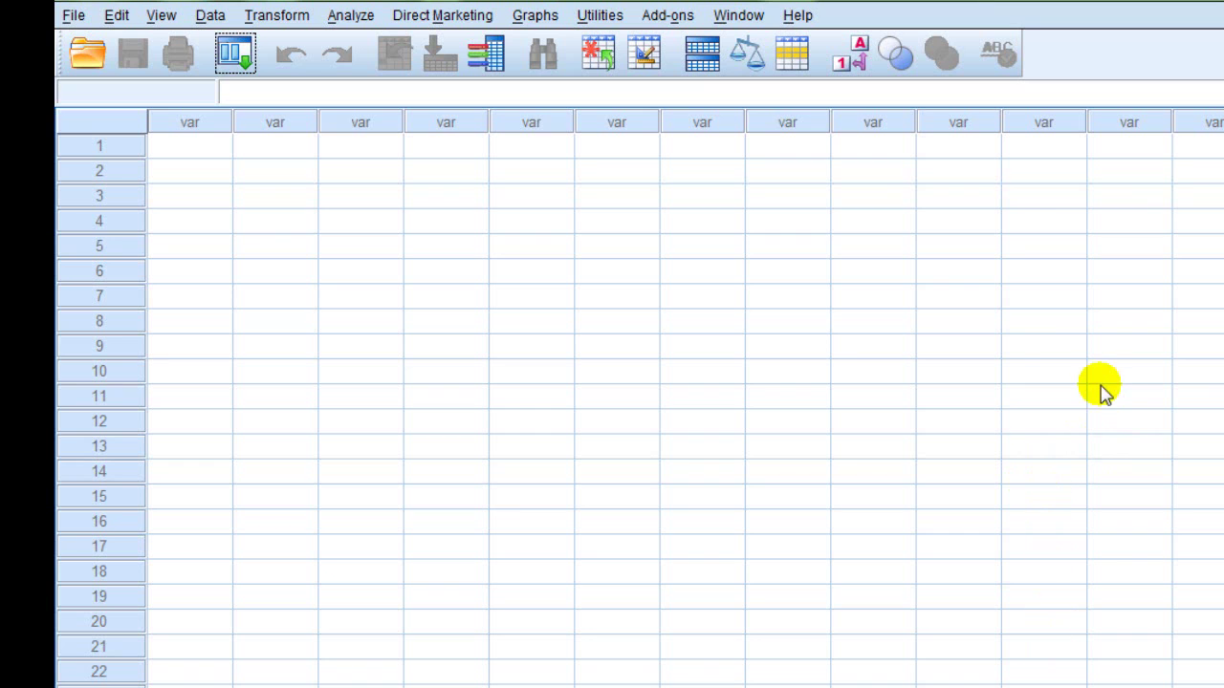
Step: Examine the case rows of the empty data grid one by one and as the block of rows 1 to 15
left_click(100, 146)
left_click(97, 169)
left_click(98, 195)
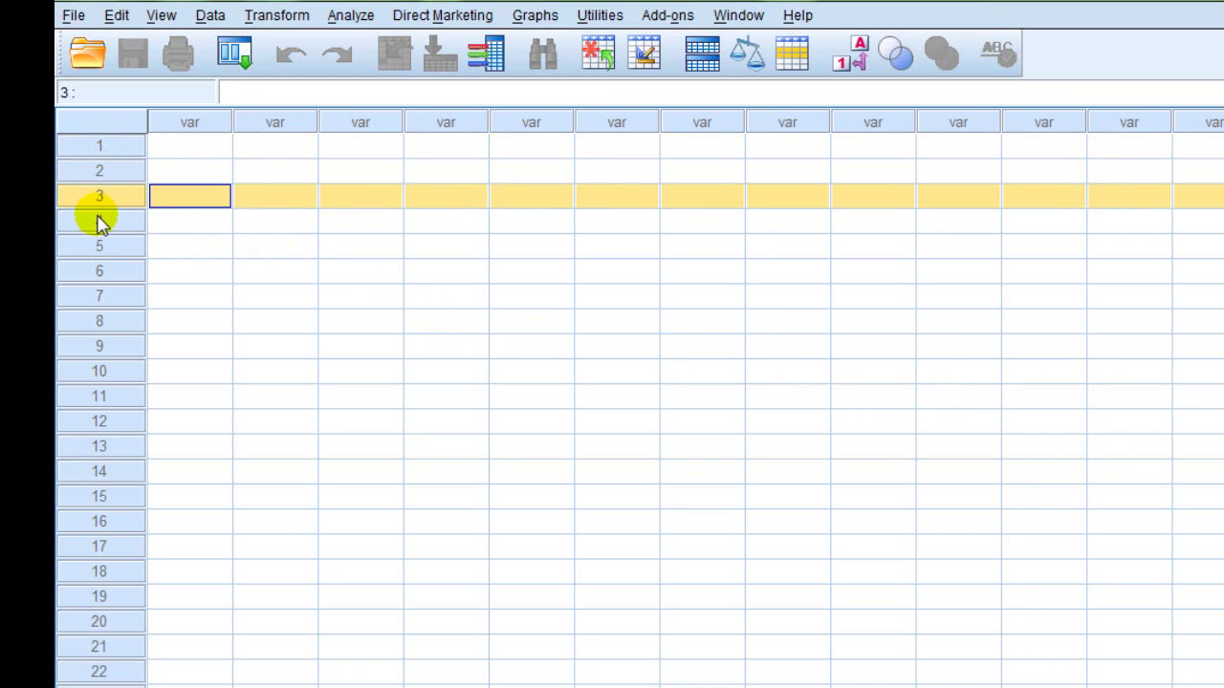
left_click(99, 222)
left_click(97, 249)
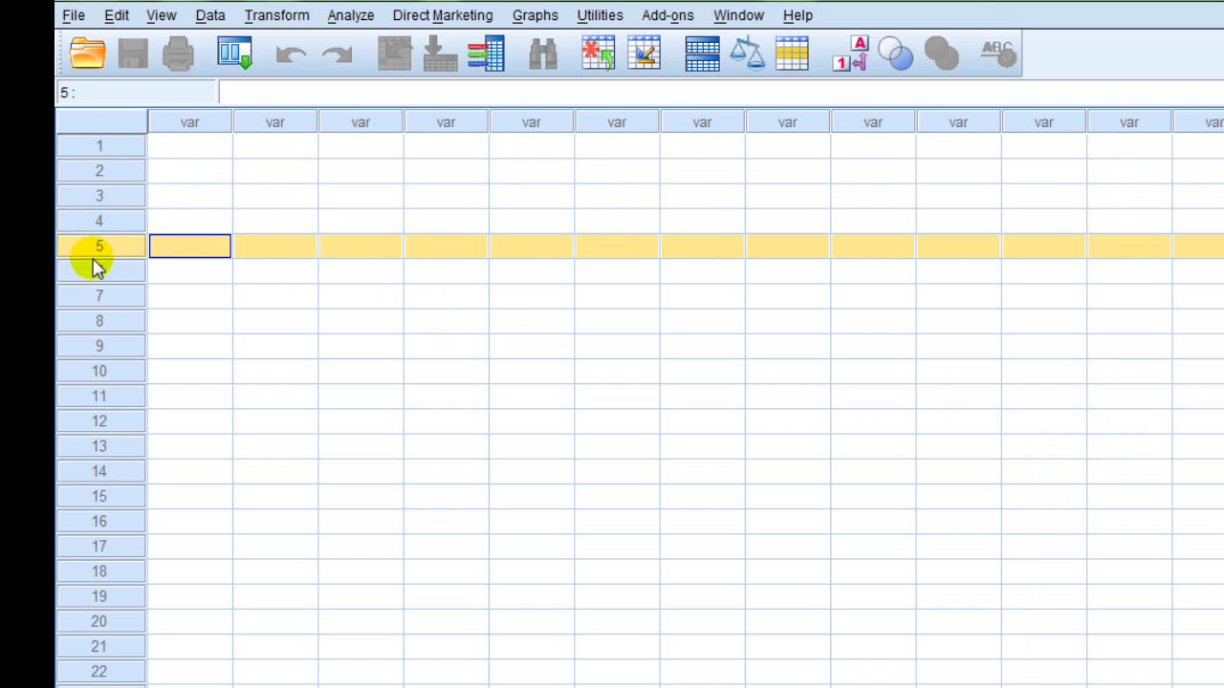
left_click(99, 277)
left_click(101, 301)
left_click(102, 325)
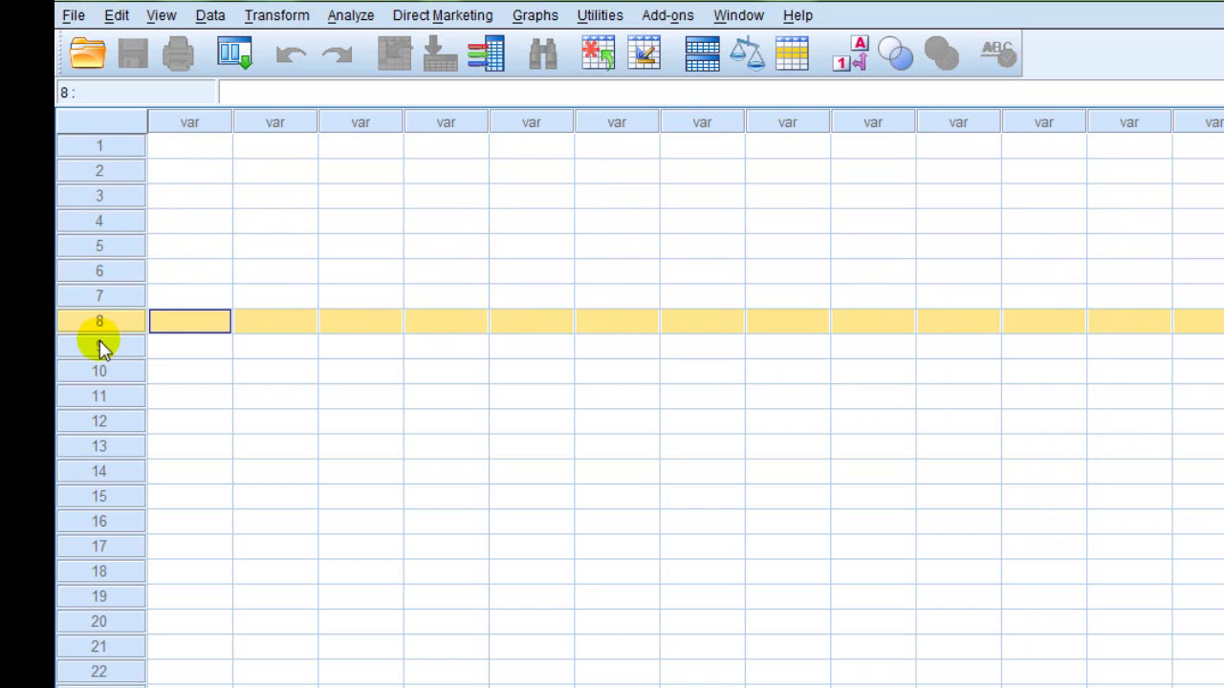
left_click(101, 346)
left_click(101, 497)
left_click_drag(103, 499, 103, 148)
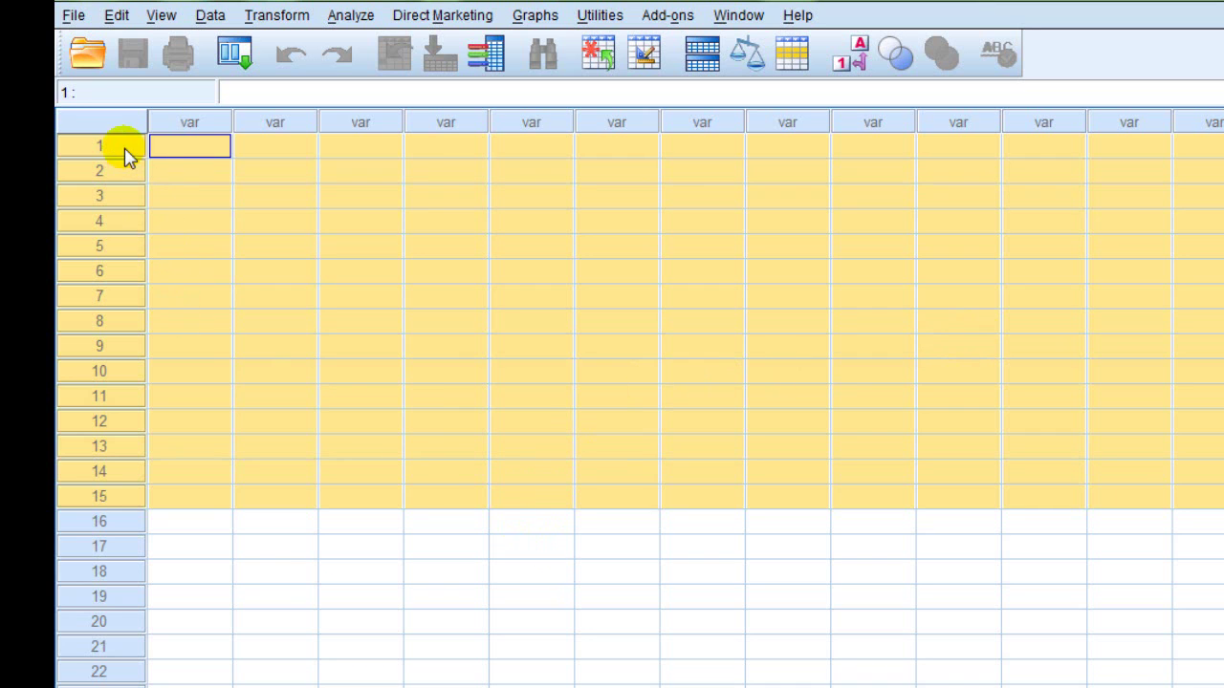
left_click(121, 521)
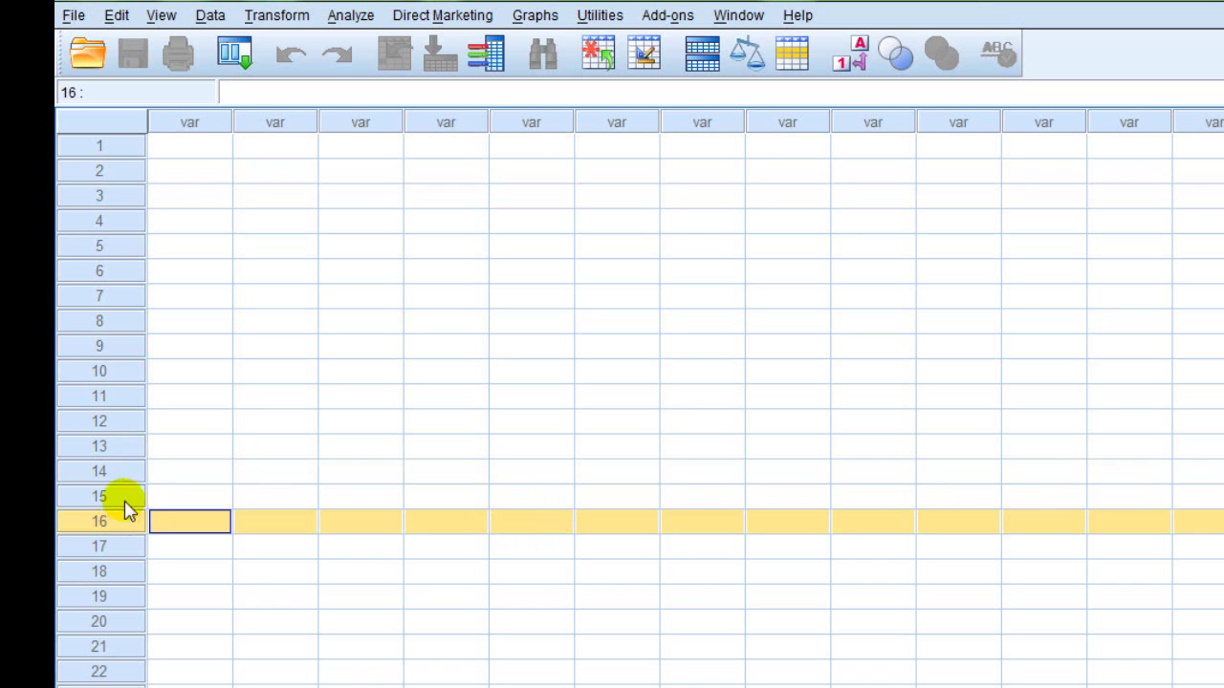
left_click(131, 447)
left_click(126, 396)
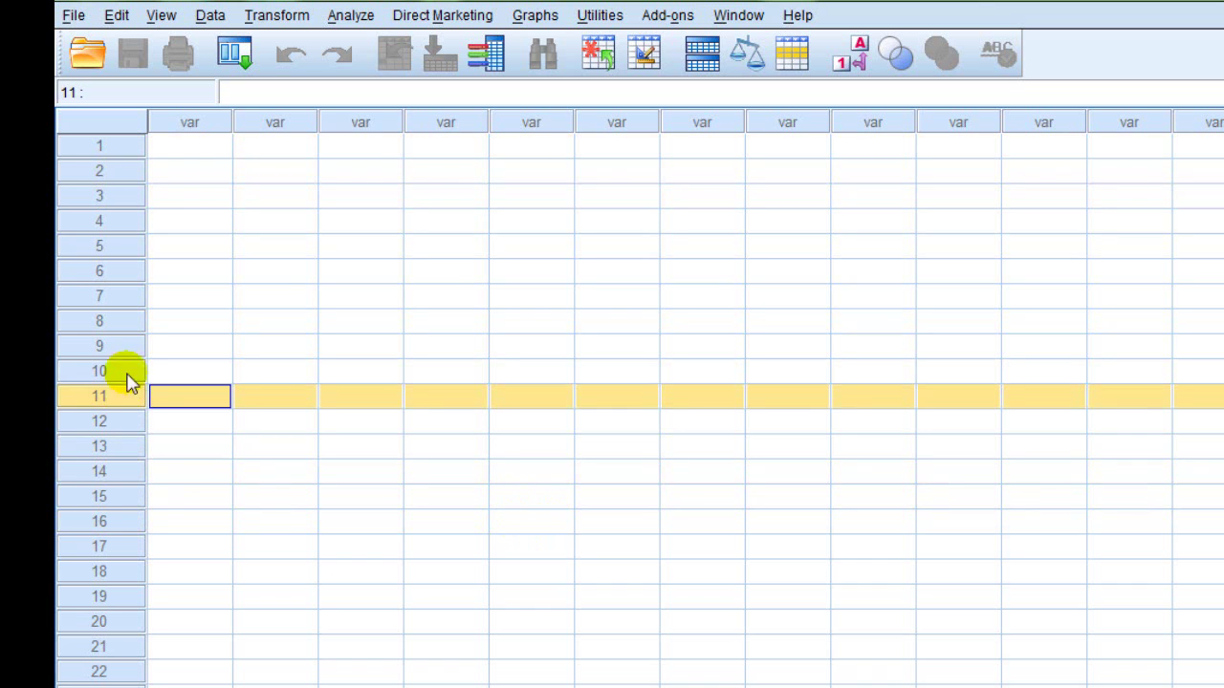
Step: Examine the first three variable columns of the empty data grid
left_click(197, 124)
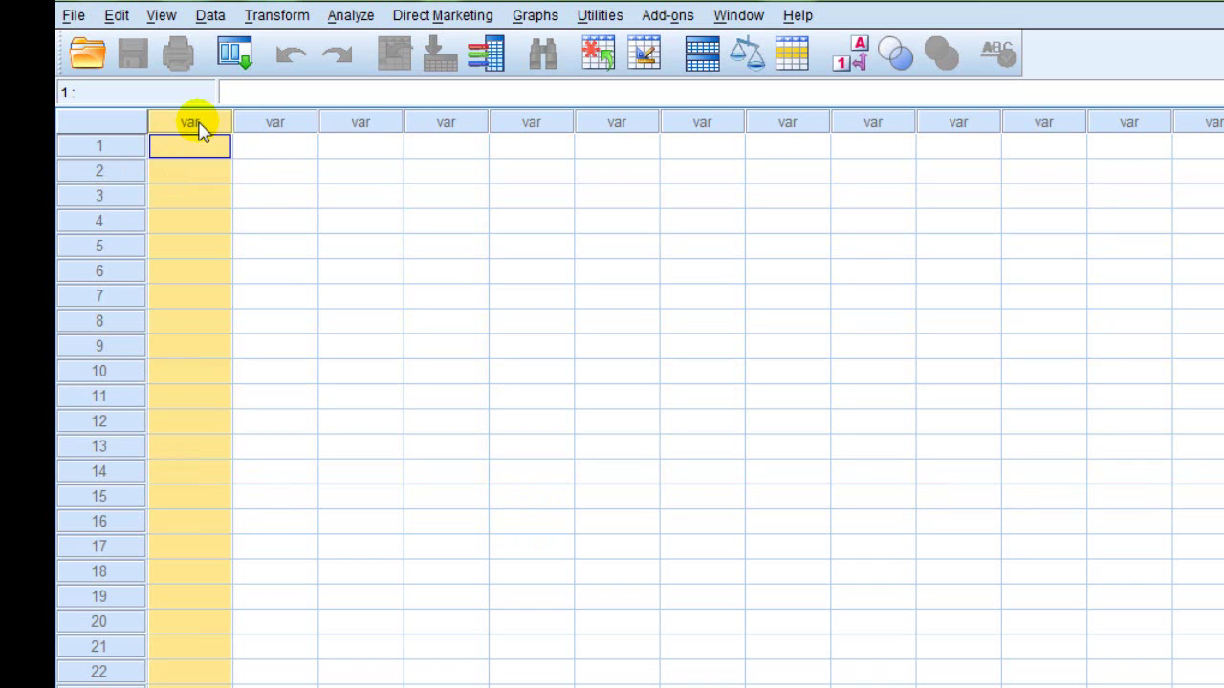
left_click(270, 128)
left_click(355, 121)
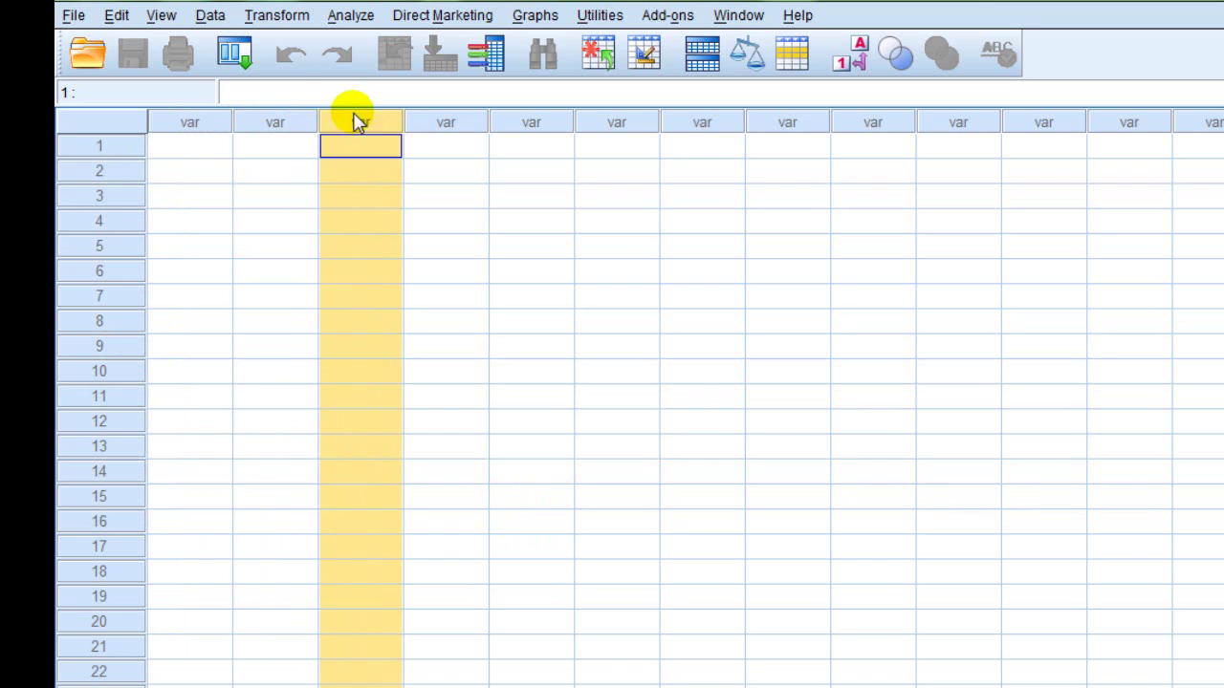
Step: Examine the fourth and fifth variable columns, case rows 1 to 3, and the first four variable columns of the empty grid
left_click(425, 122)
left_click(527, 126)
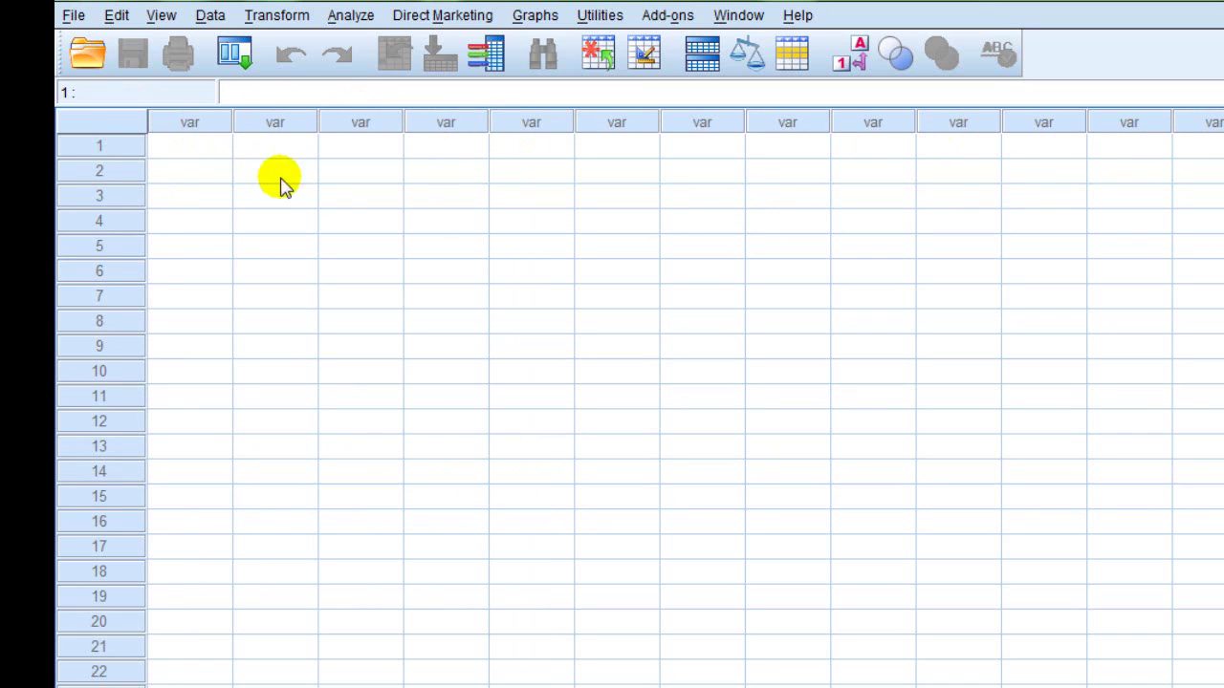
left_click(106, 150)
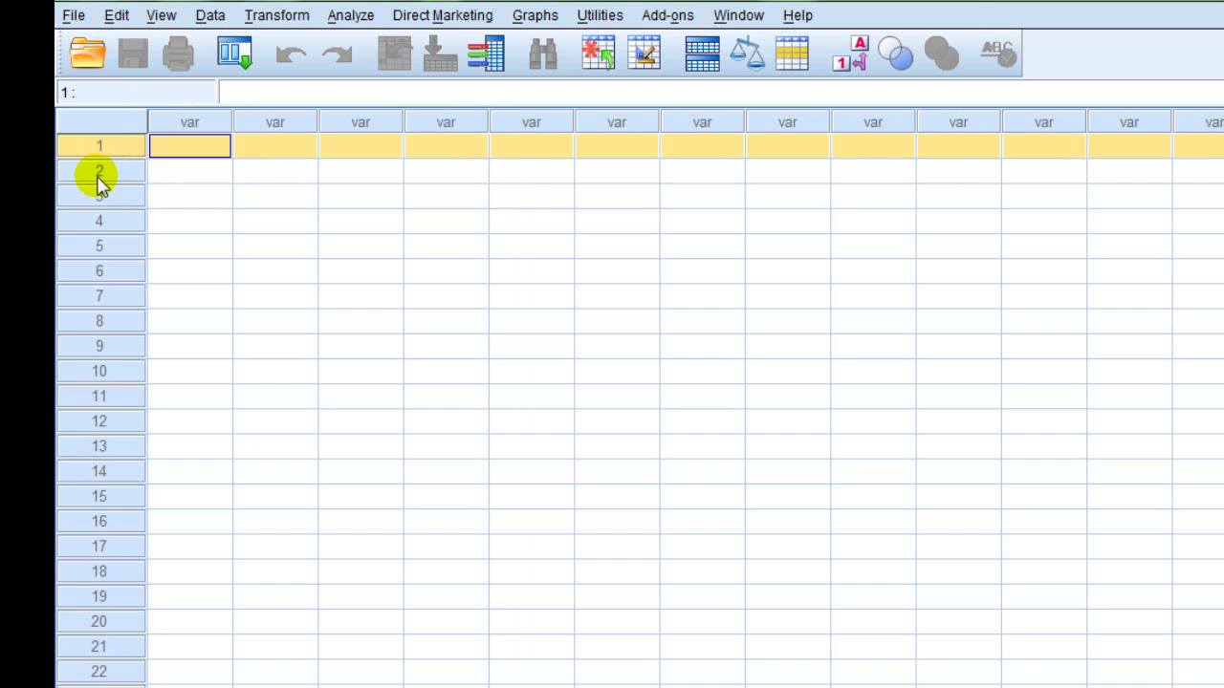
left_click(99, 172)
left_click(99, 196)
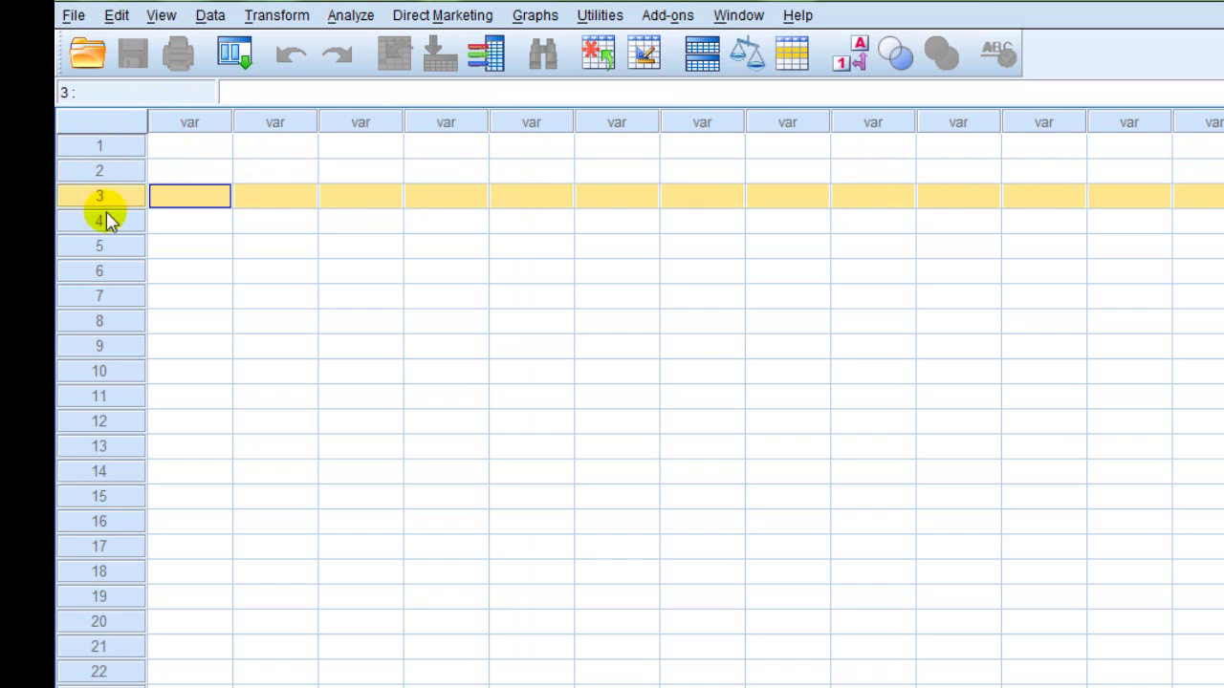
left_click(191, 123)
left_click(297, 125)
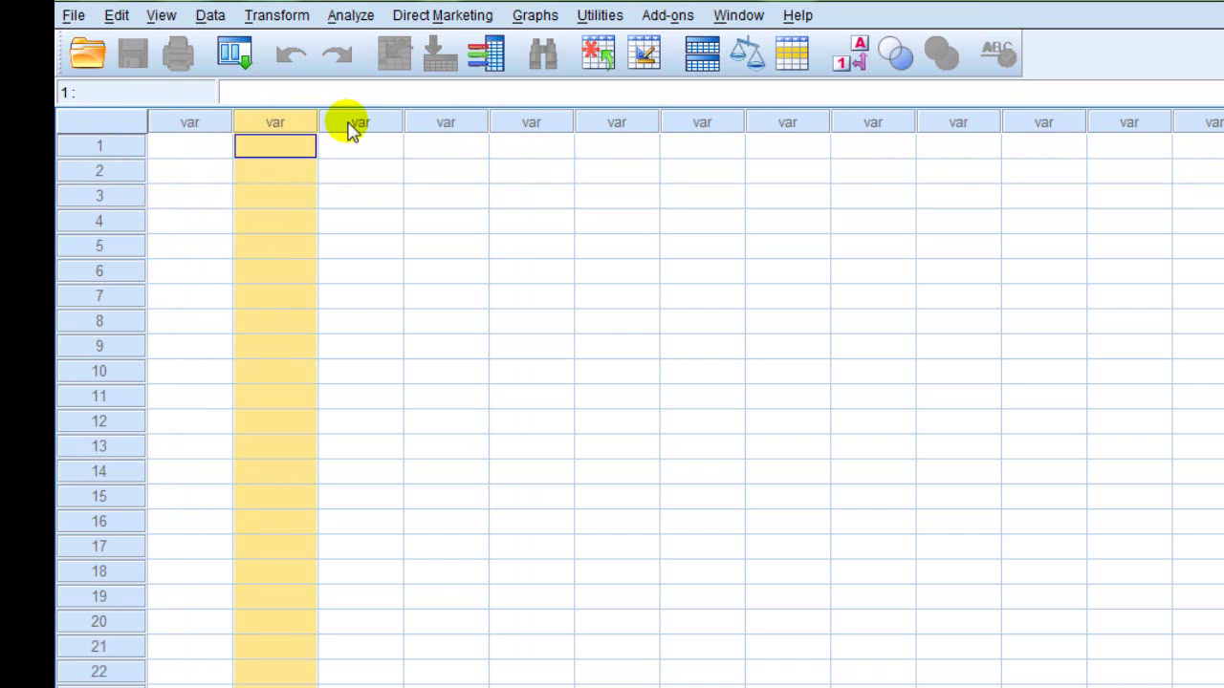
left_click(358, 123)
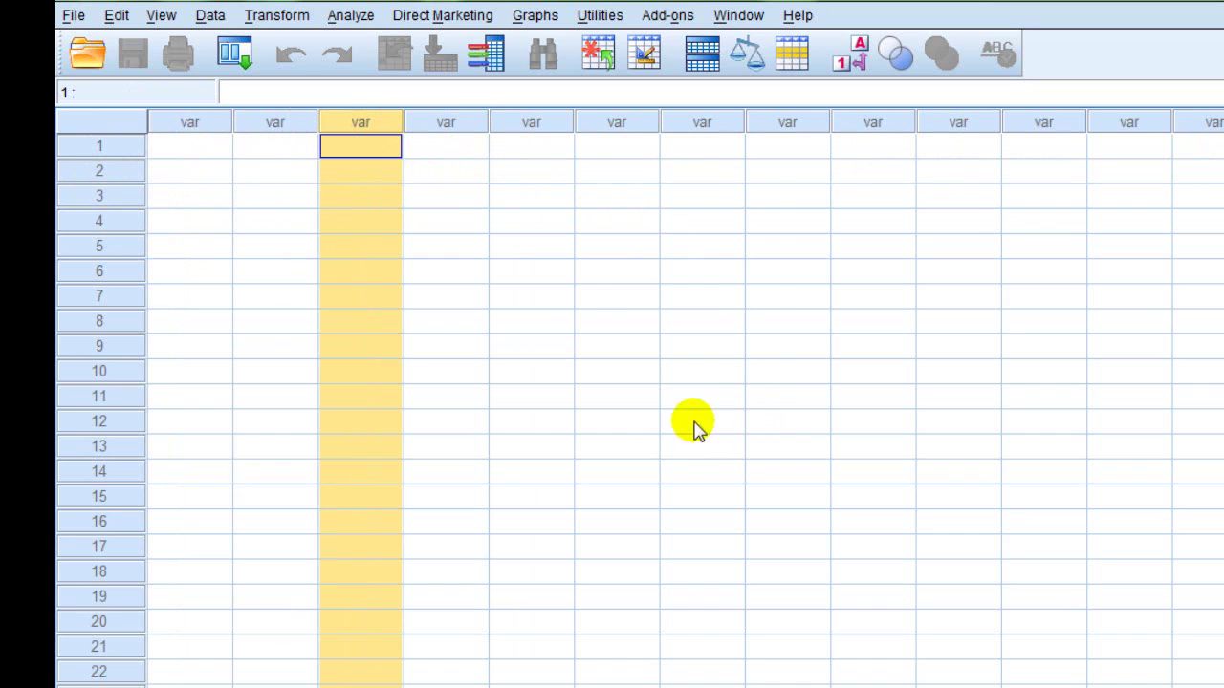
left_click(458, 125)
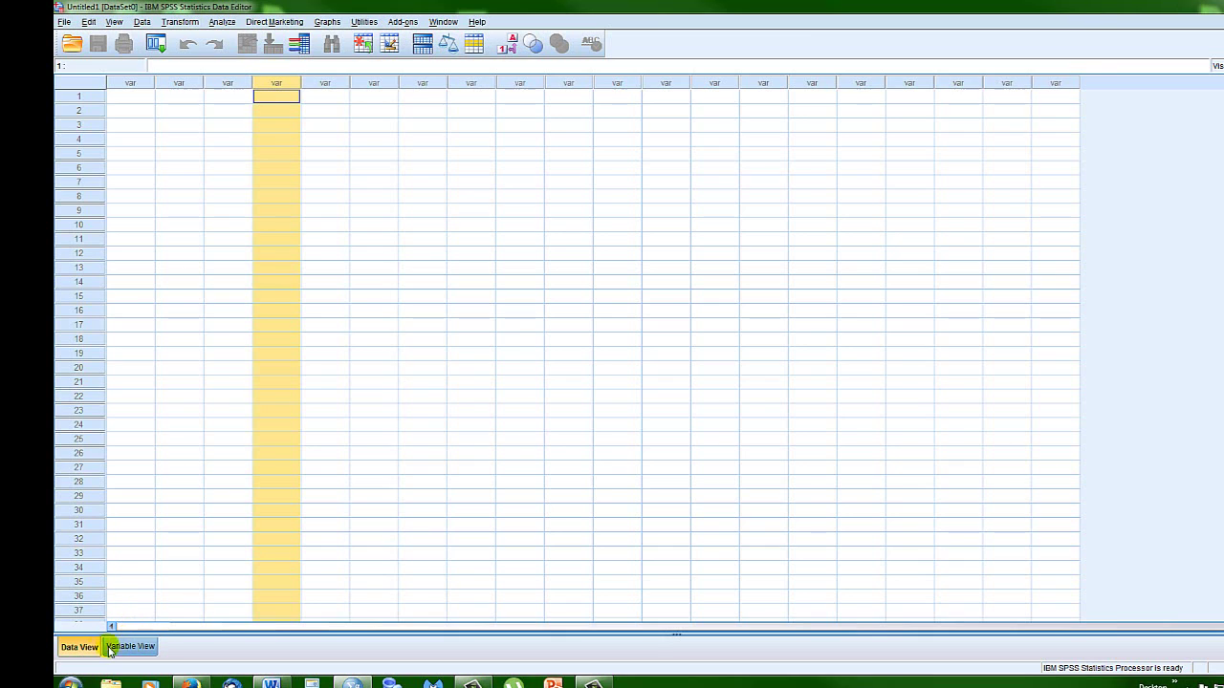
Step: Compare Variable View with Data View by switching back and forth between the two
left_click(121, 648)
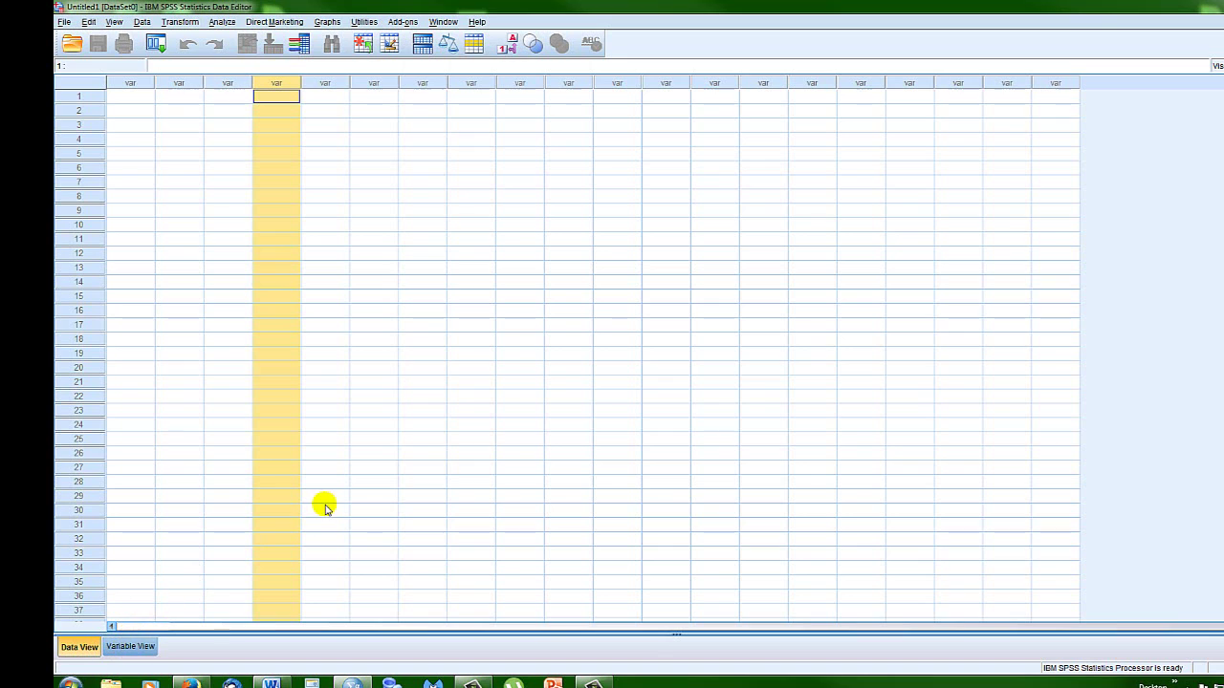
left_click(119, 648)
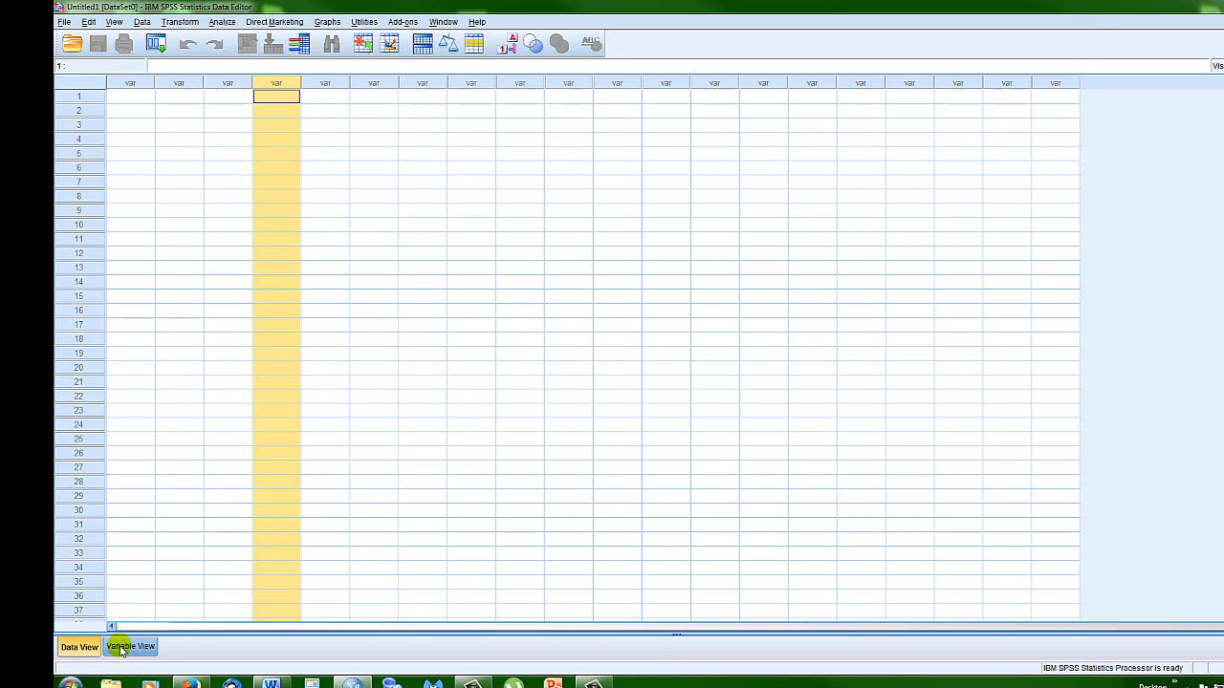
key("ctrl+t")
left_click(121, 647)
left_click(81, 647)
key("ctrl+t")
left_click(82, 647)
key("ctrl+t")
left_click(82, 647)
left_click(122, 647)
left_click(84, 647)
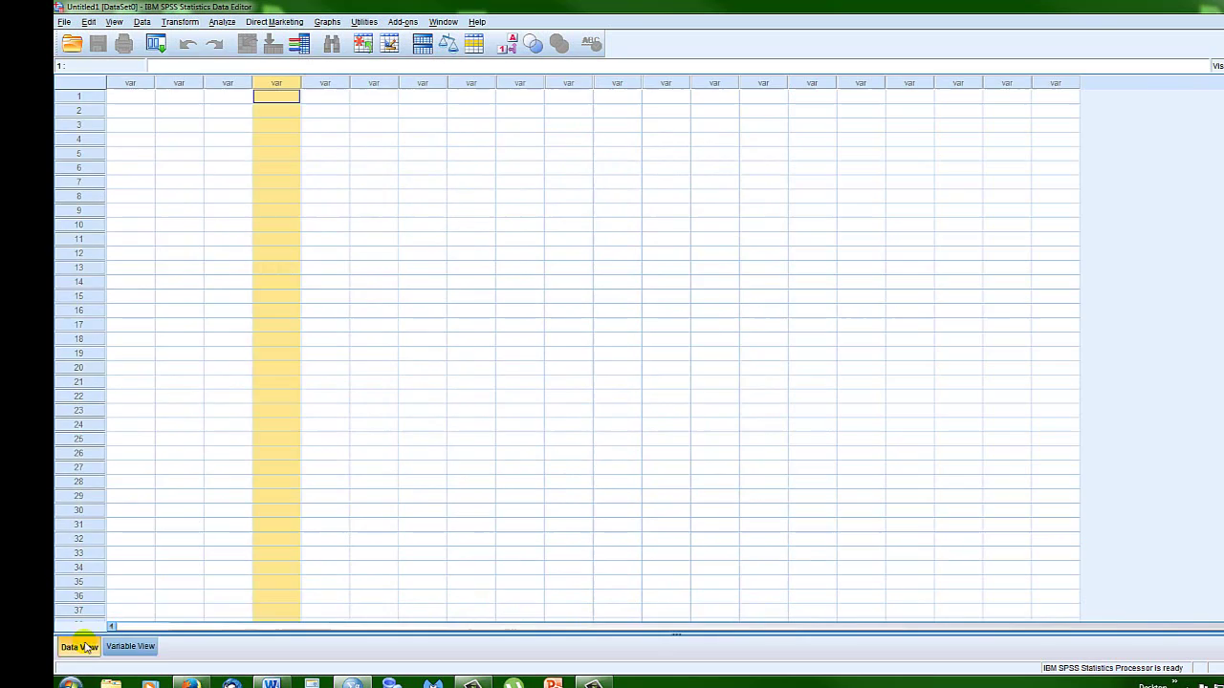
Step: Switch to Variable View and examine the first seven variable rows one by one
left_click(114, 647)
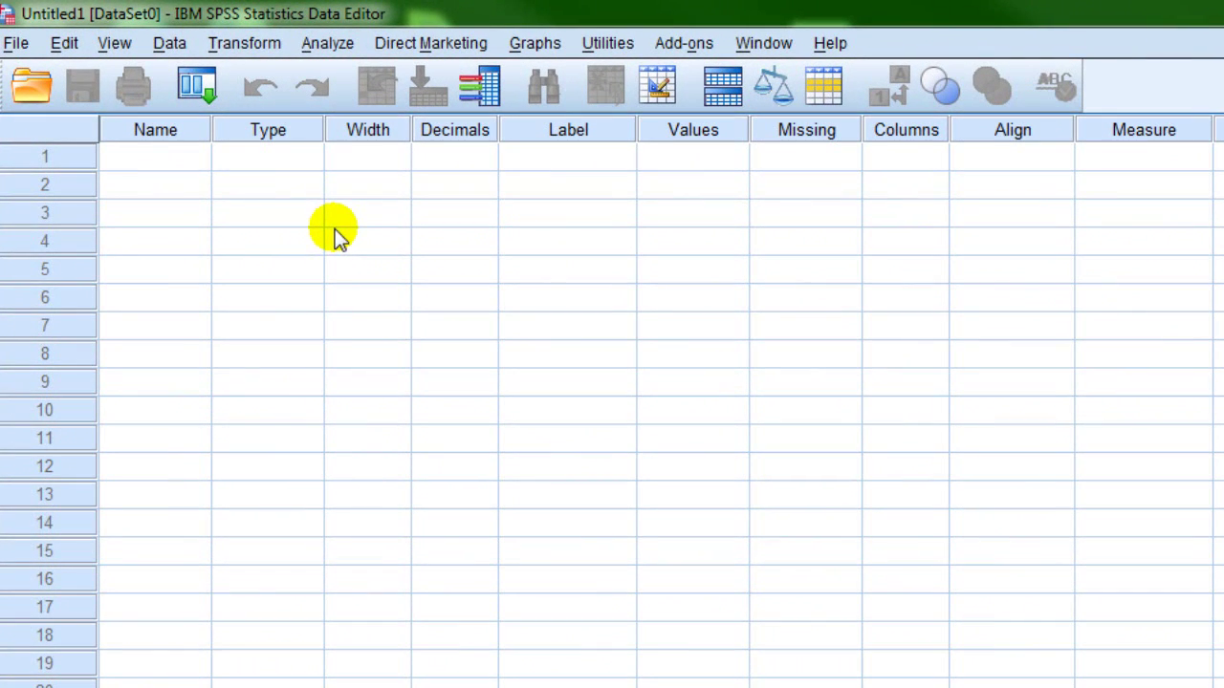
left_click(65, 158)
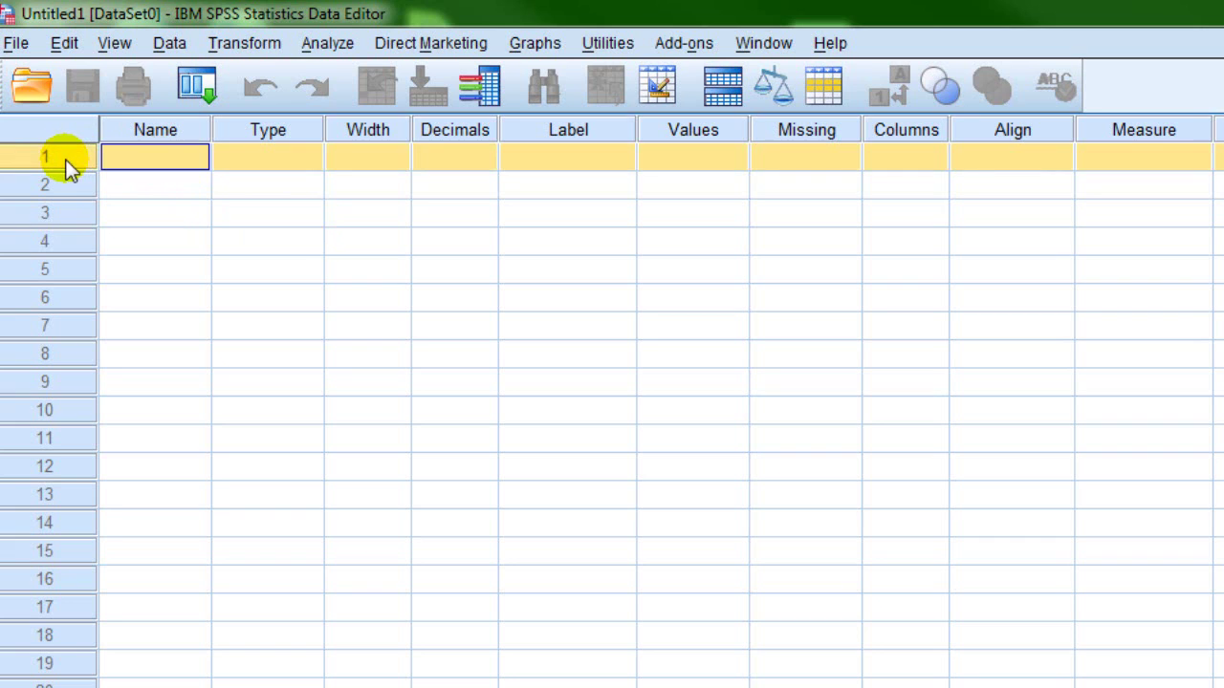
left_click(60, 181)
left_click(53, 216)
left_click(46, 245)
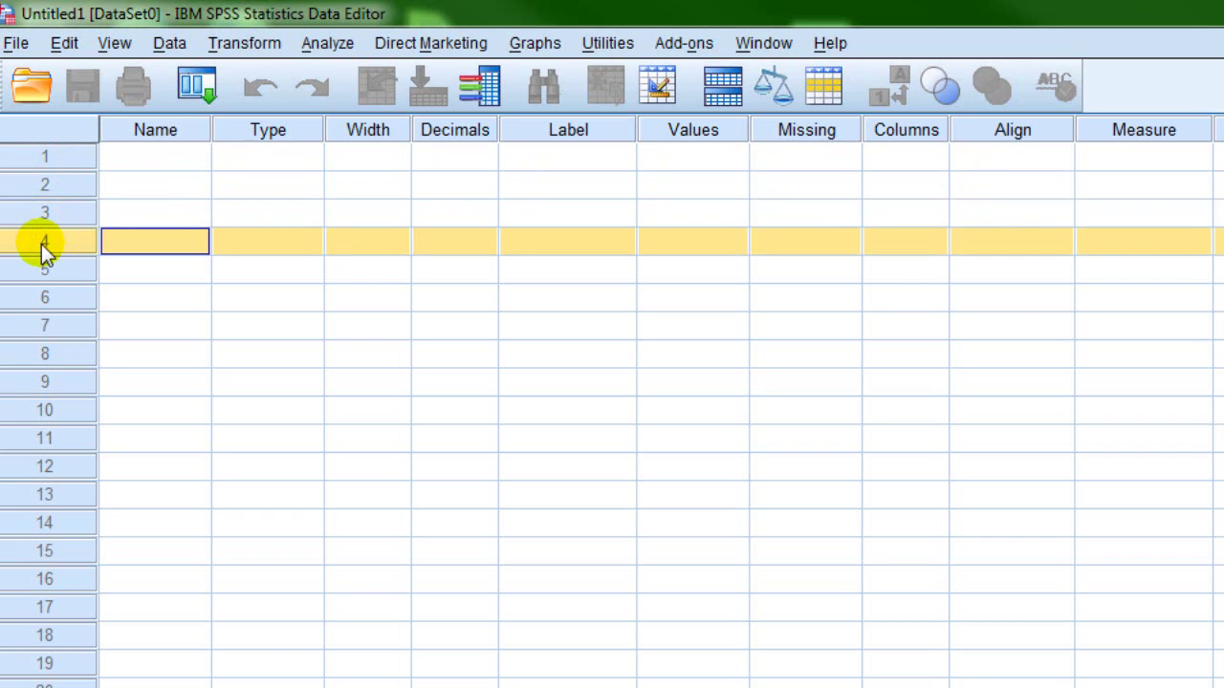
left_click(46, 265)
left_click(46, 298)
left_click(48, 325)
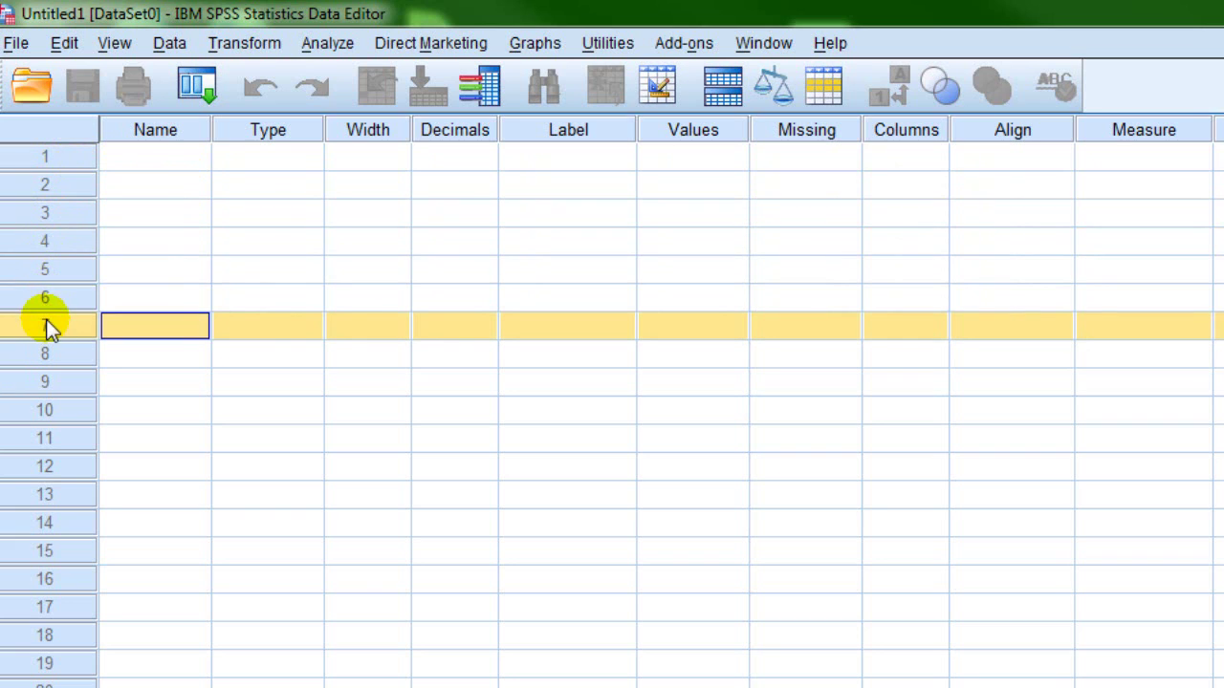
Step: Examine variable rows 1 to 10 of the empty variable list in order
left_click(64, 159)
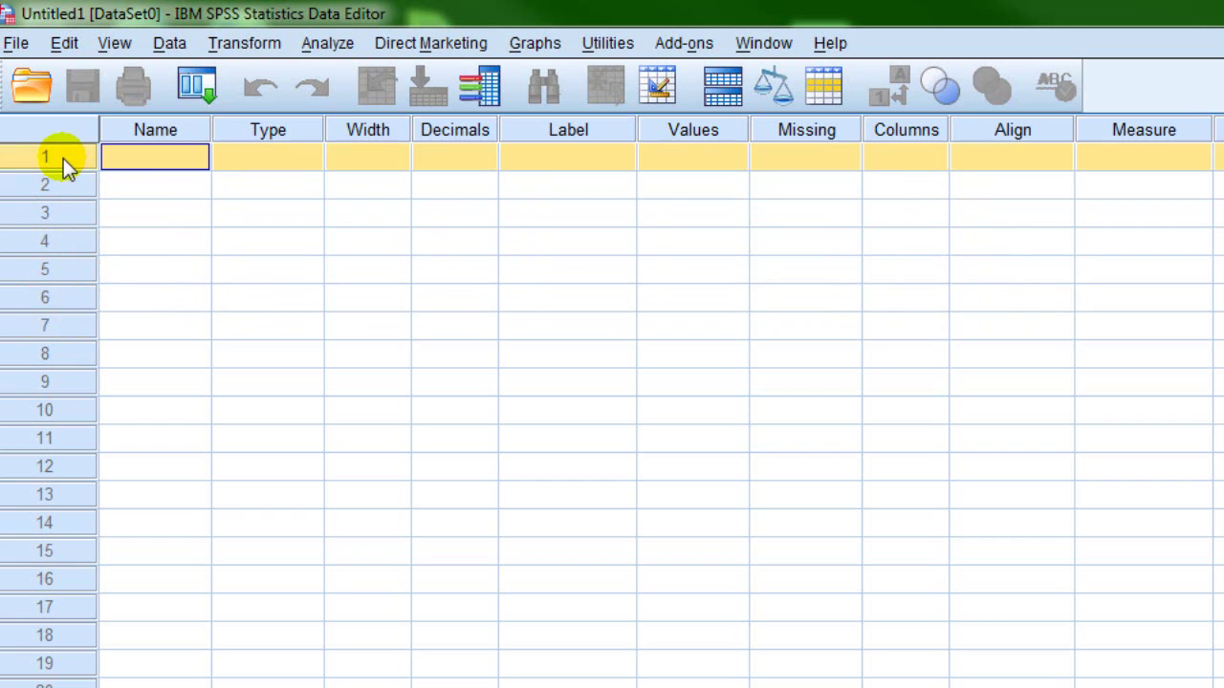
left_click(56, 186)
left_click(54, 216)
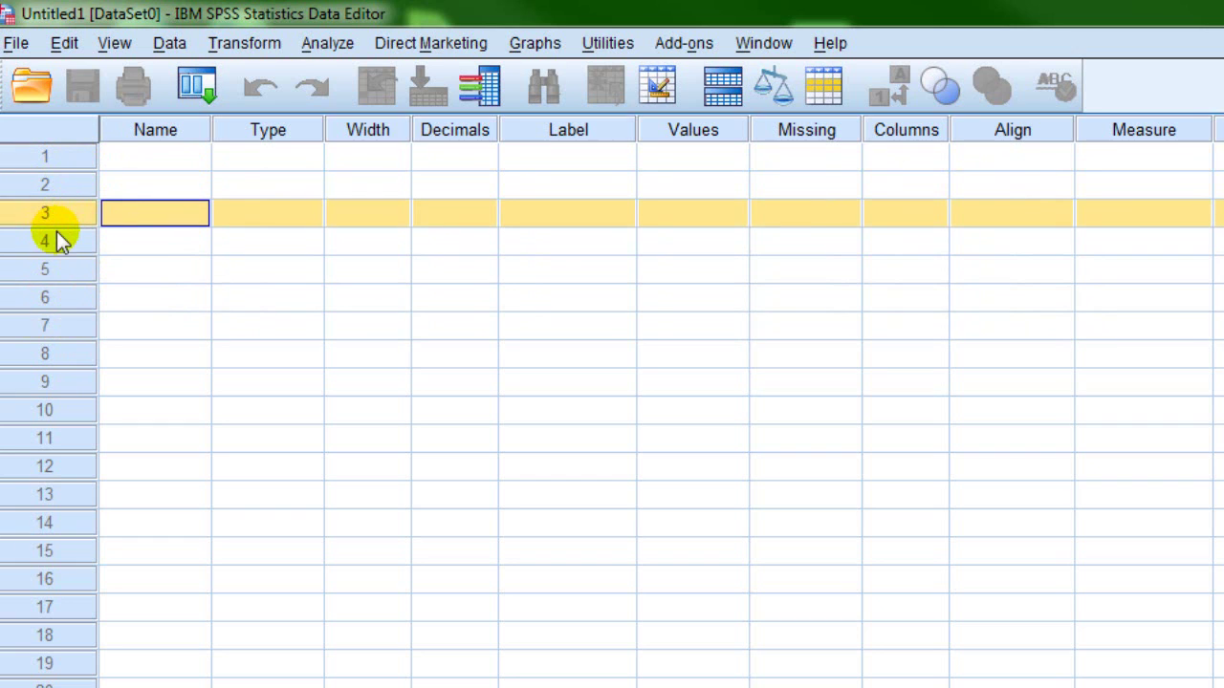
left_click(57, 241)
left_click(59, 269)
left_click(61, 298)
left_click(59, 326)
left_click(61, 353)
left_click(61, 383)
left_click(62, 409)
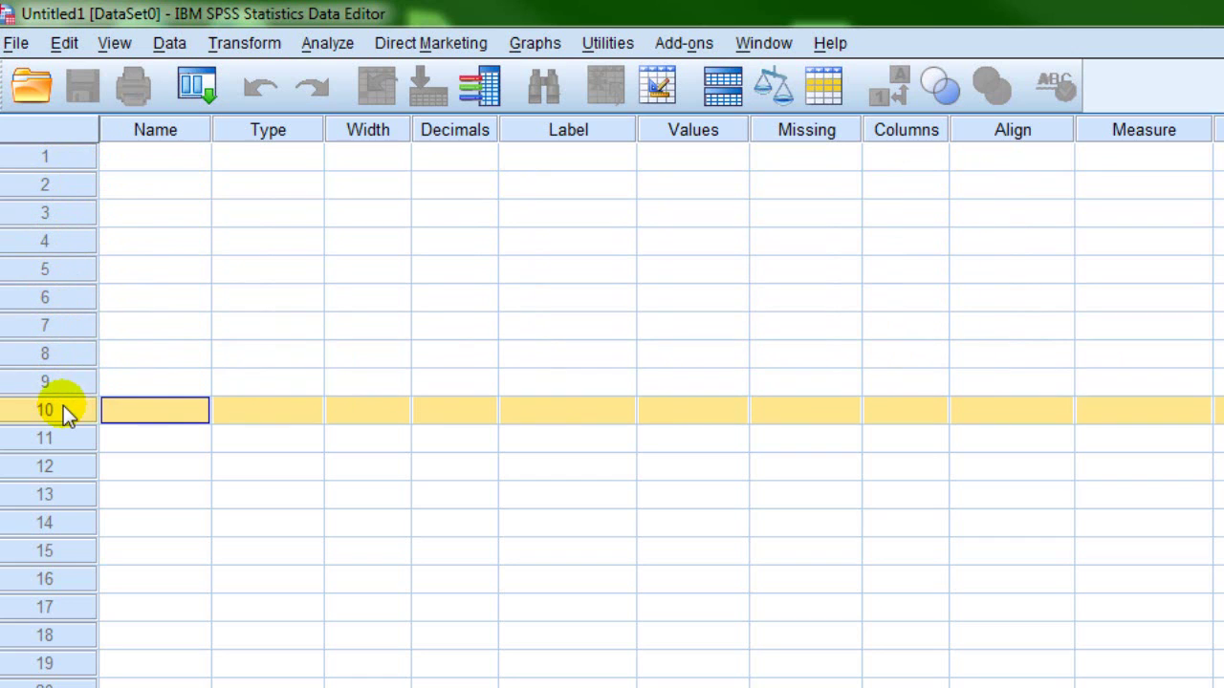
Step: Consult the experiment outline in the Word document and name the first variable Group back in SPSS
left_click(50, 160)
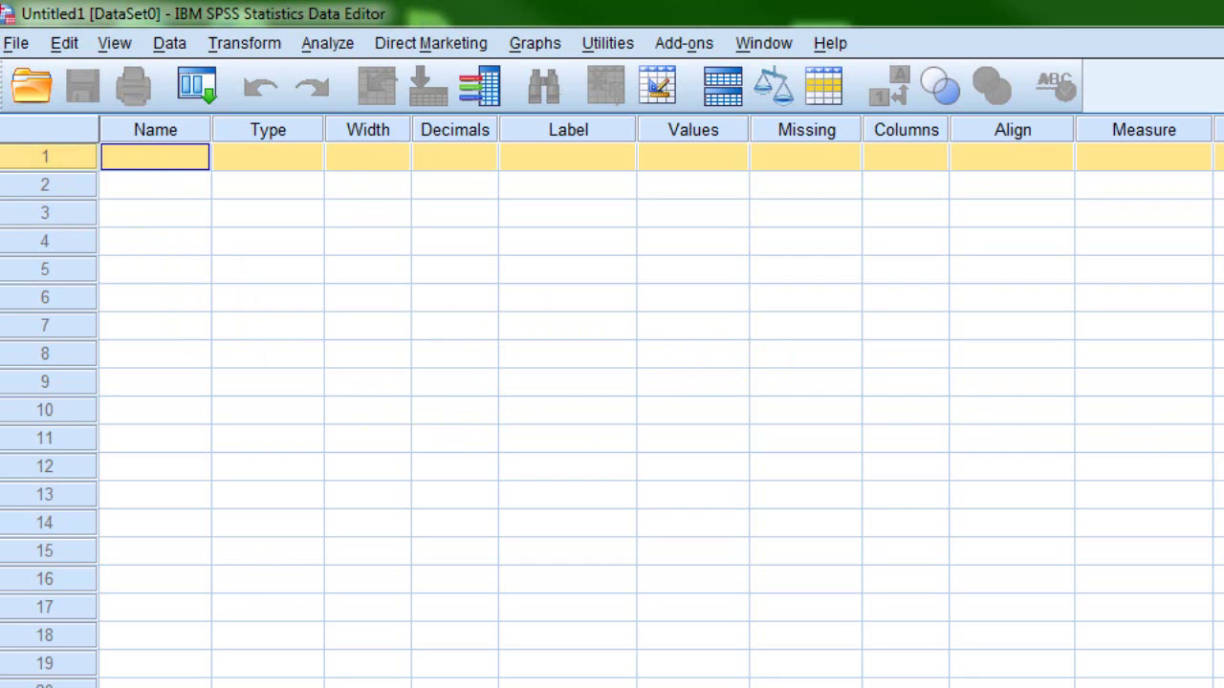
key("alt+Tab")
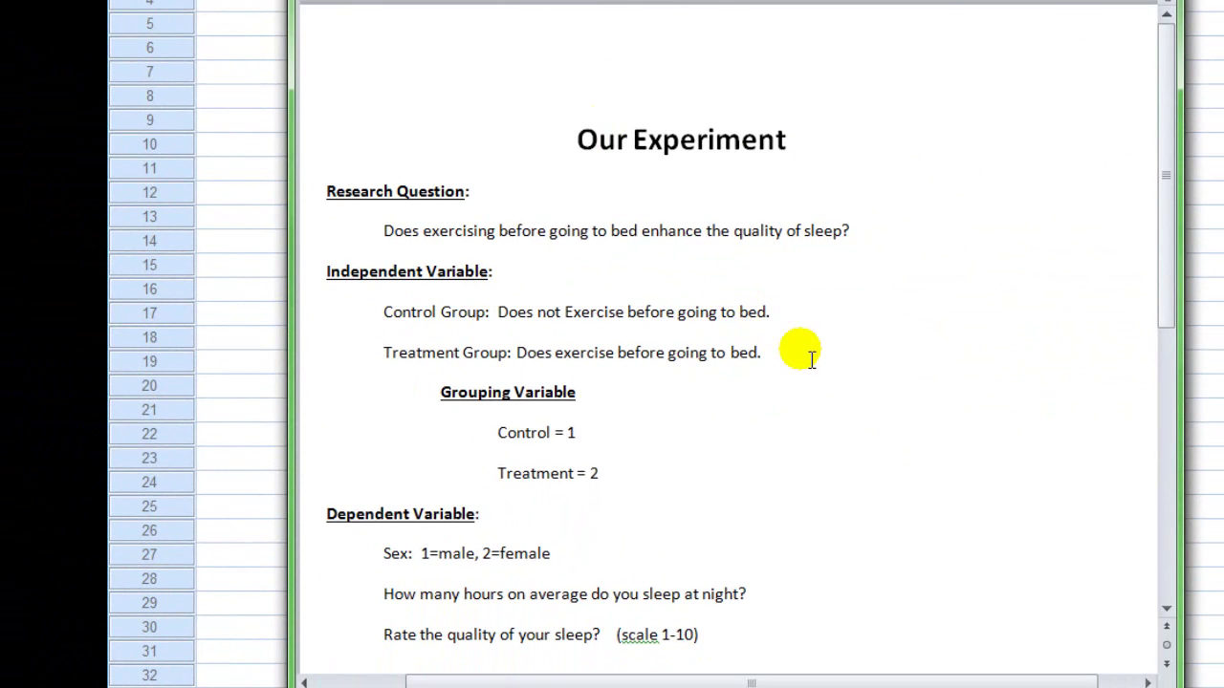
scroll(823, 368, "down", 2)
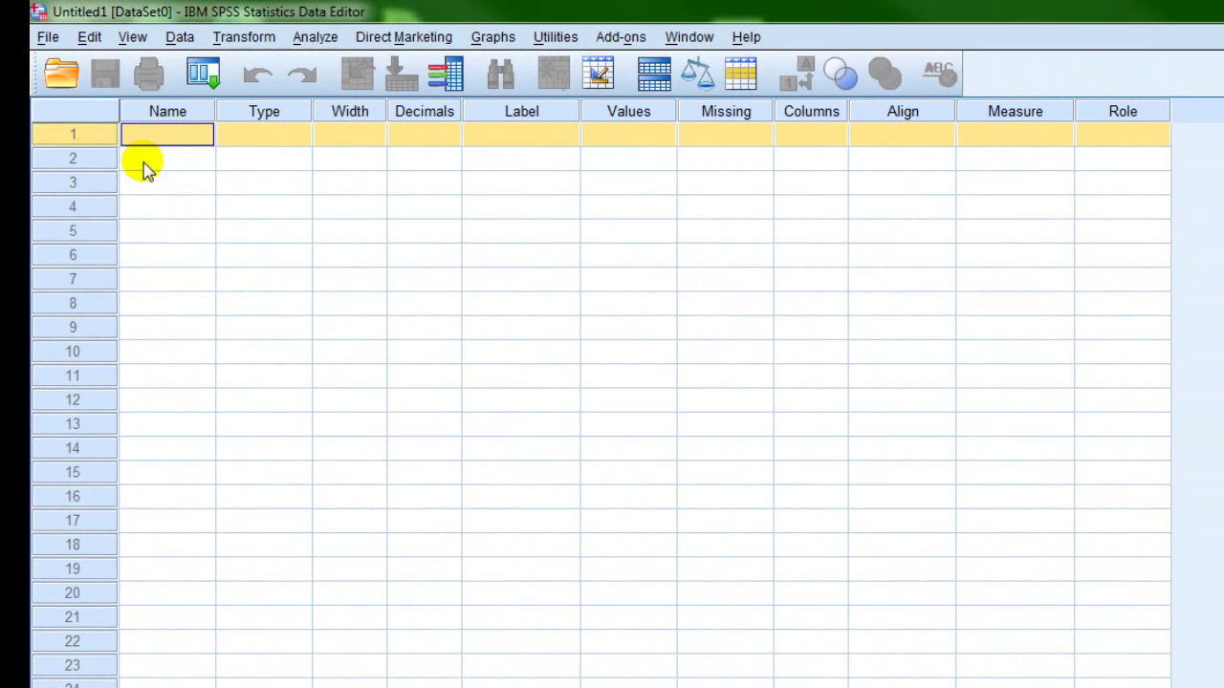
left_click(163, 136)
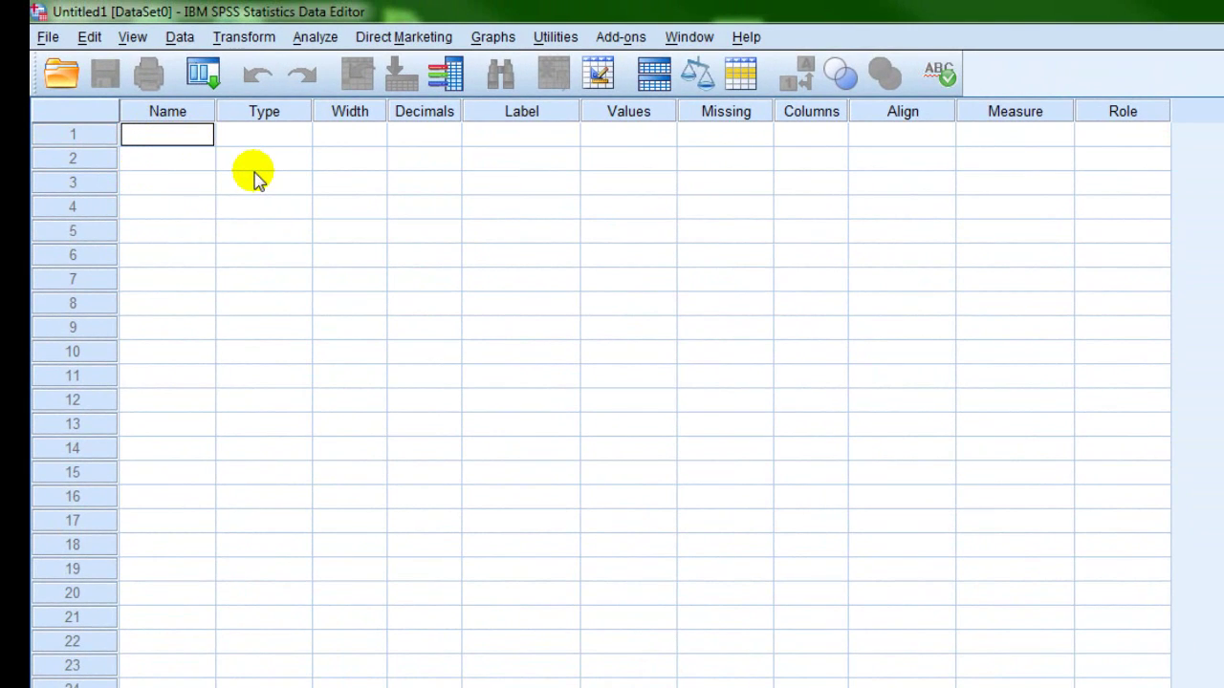
type("Group")
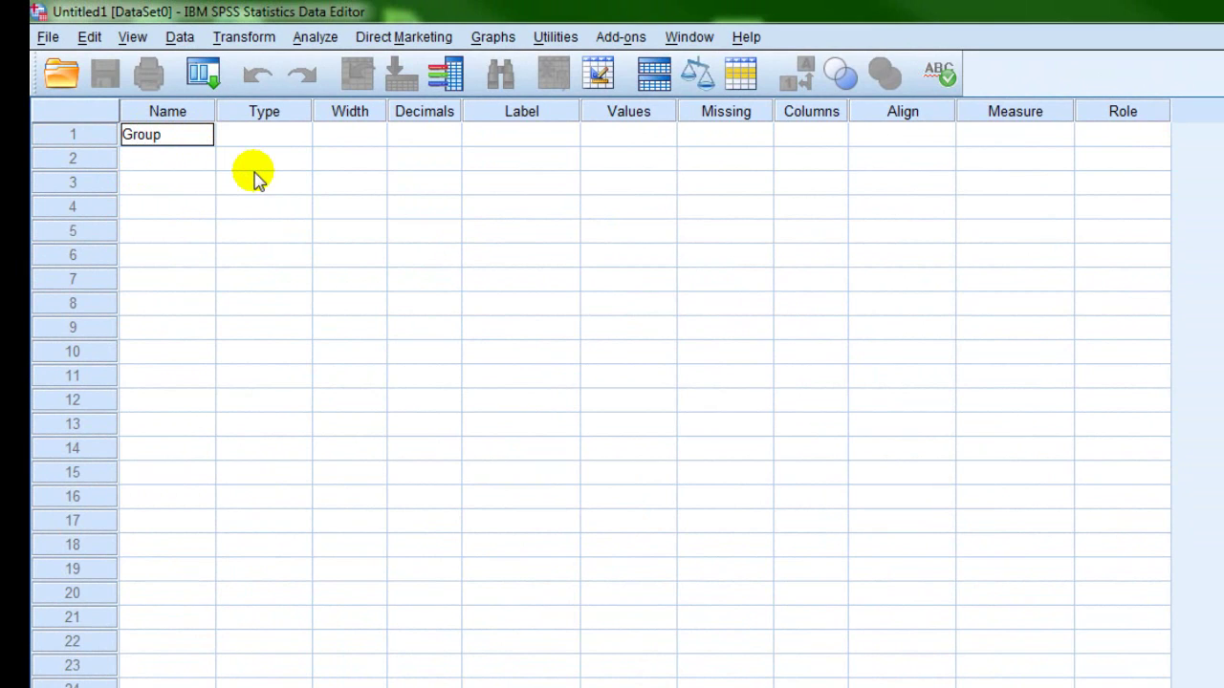
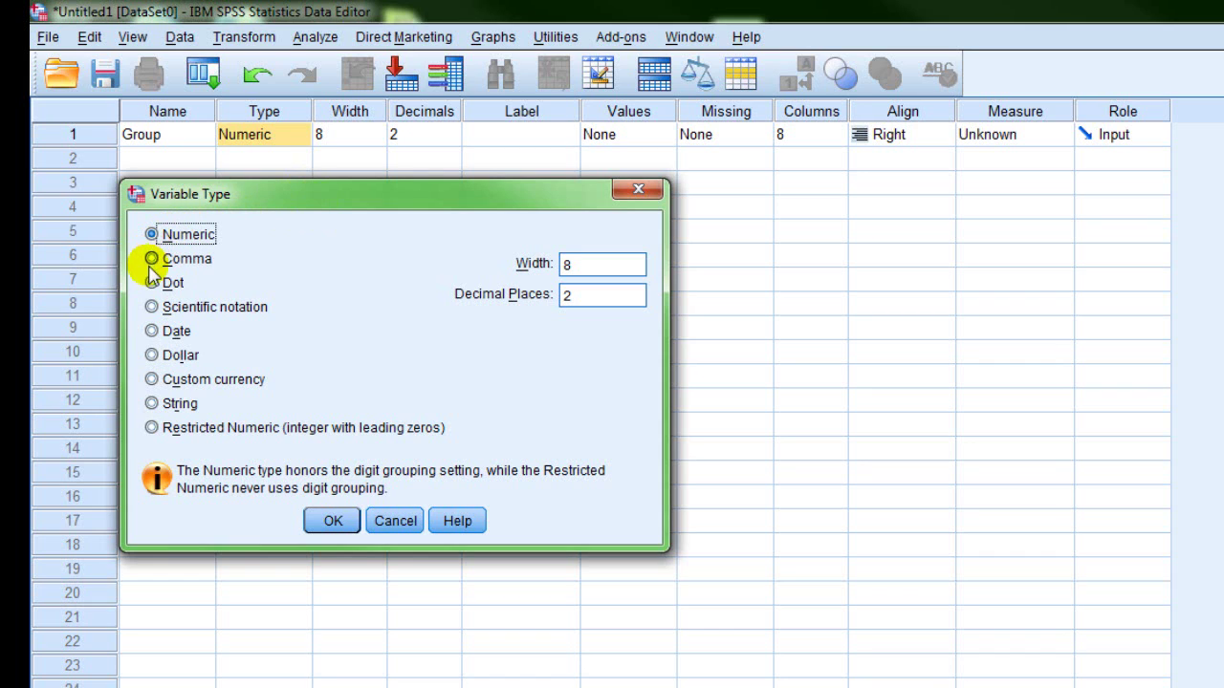
Step: Review the Date, Custom currency and String options for the Group variable and confirm Numeric as its type
left_click(151, 331)
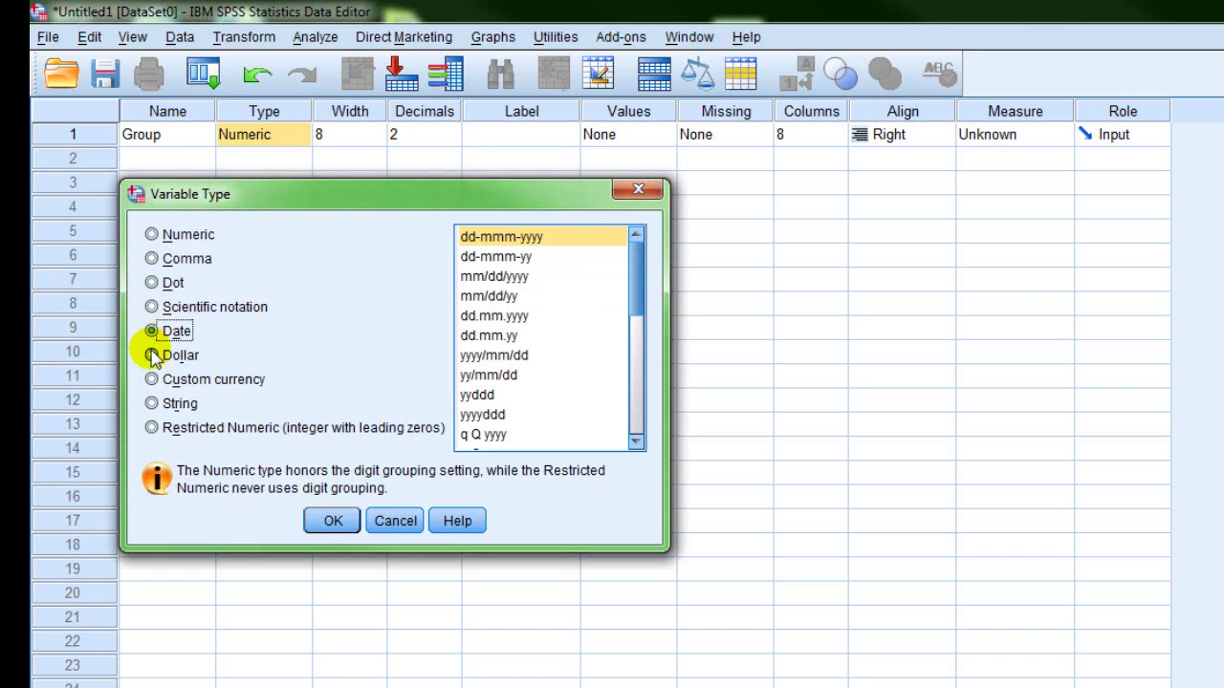
left_click(152, 379)
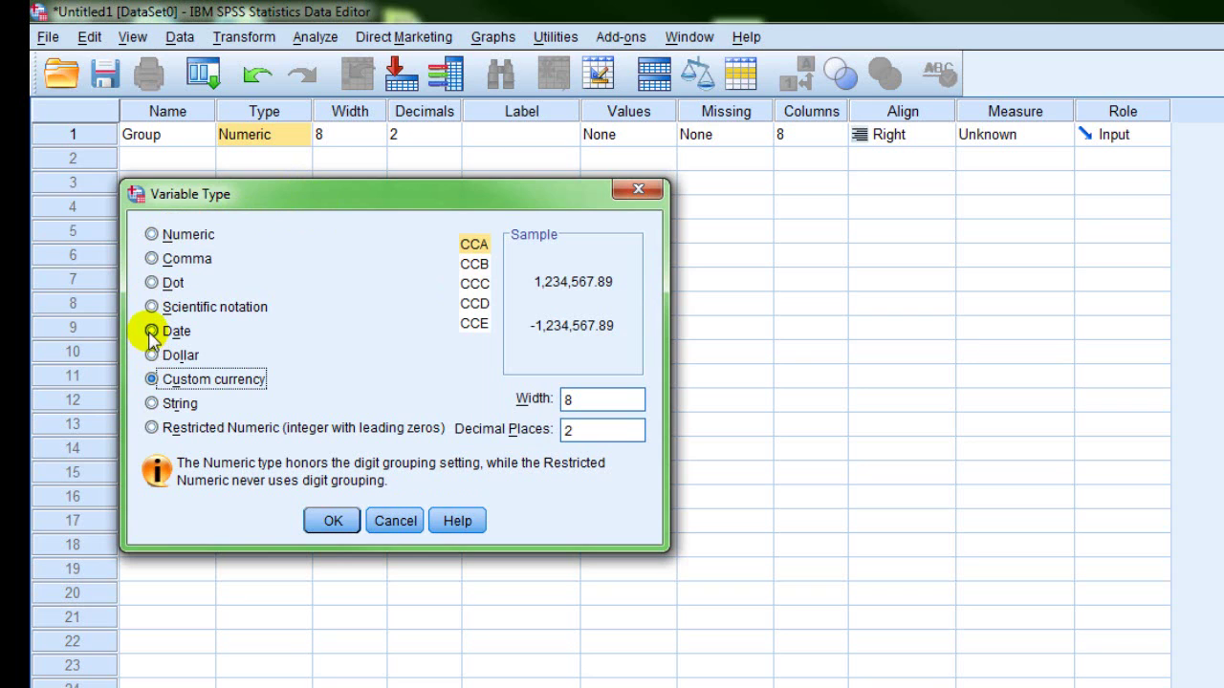
left_click(151, 330)
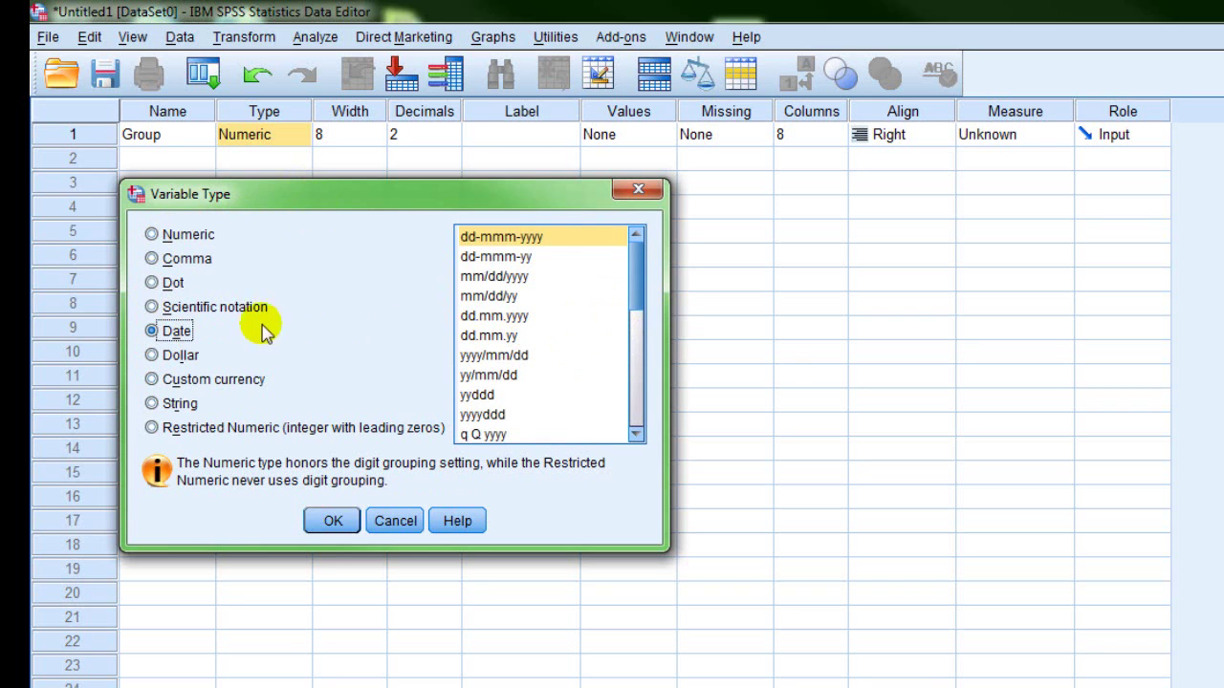
left_click(152, 379)
left_click(151, 403)
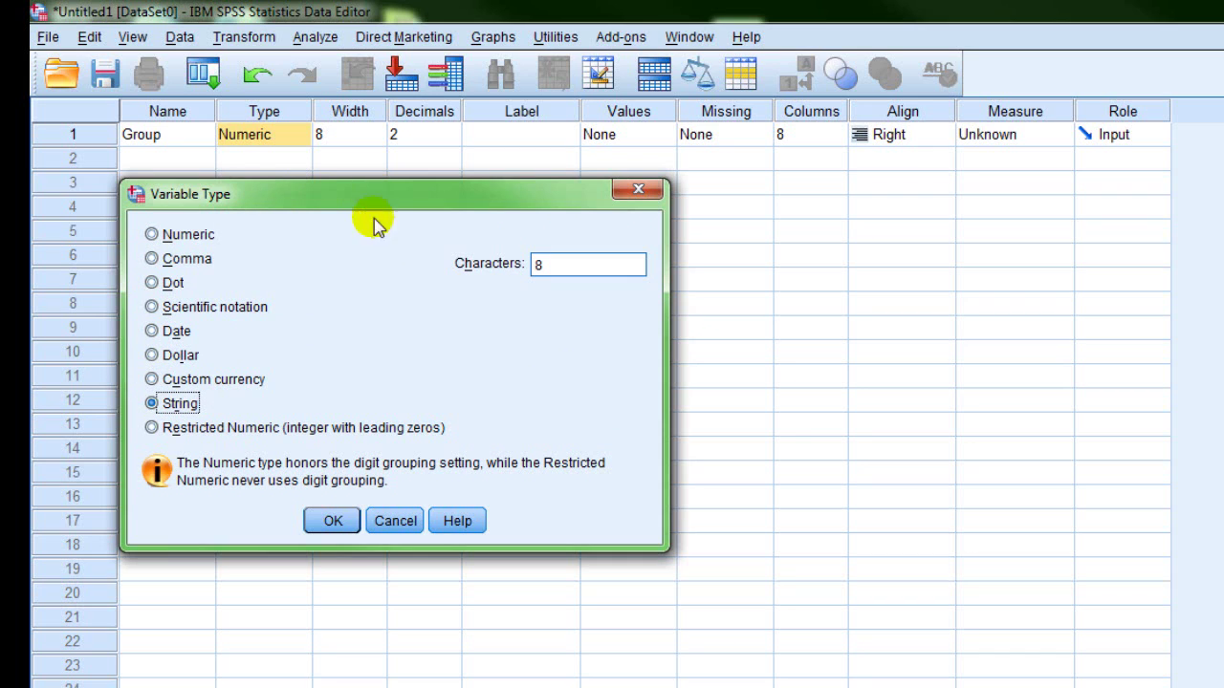
left_click(151, 234)
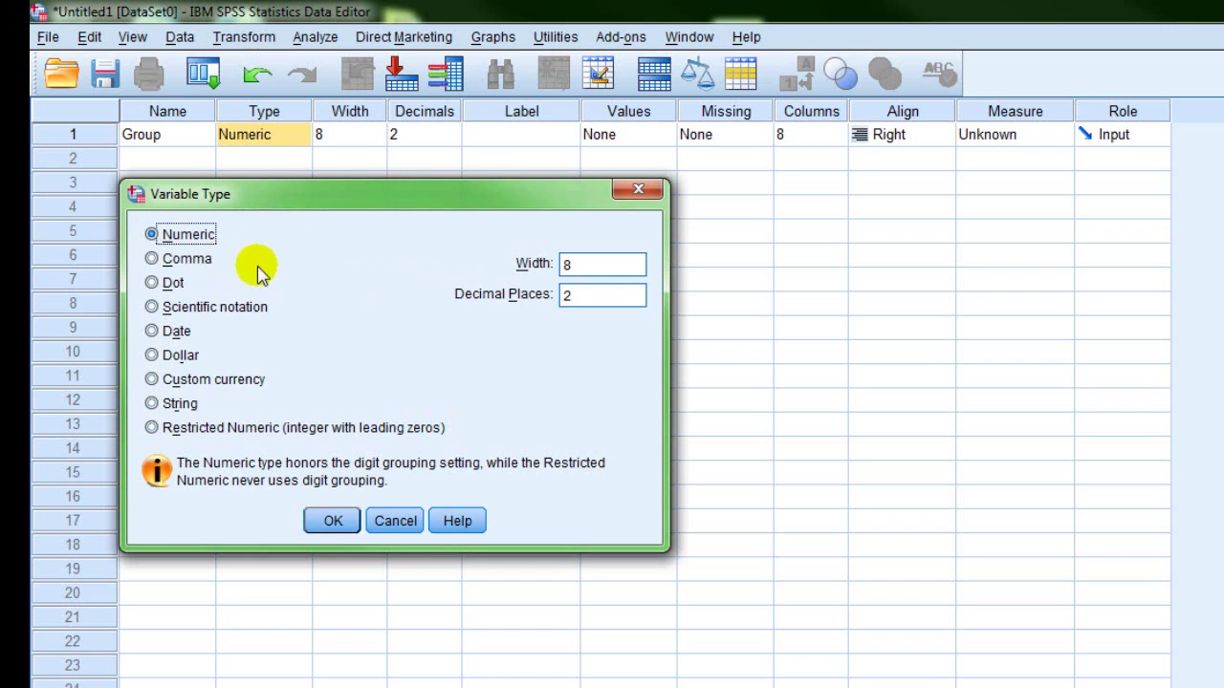
left_click(333, 521)
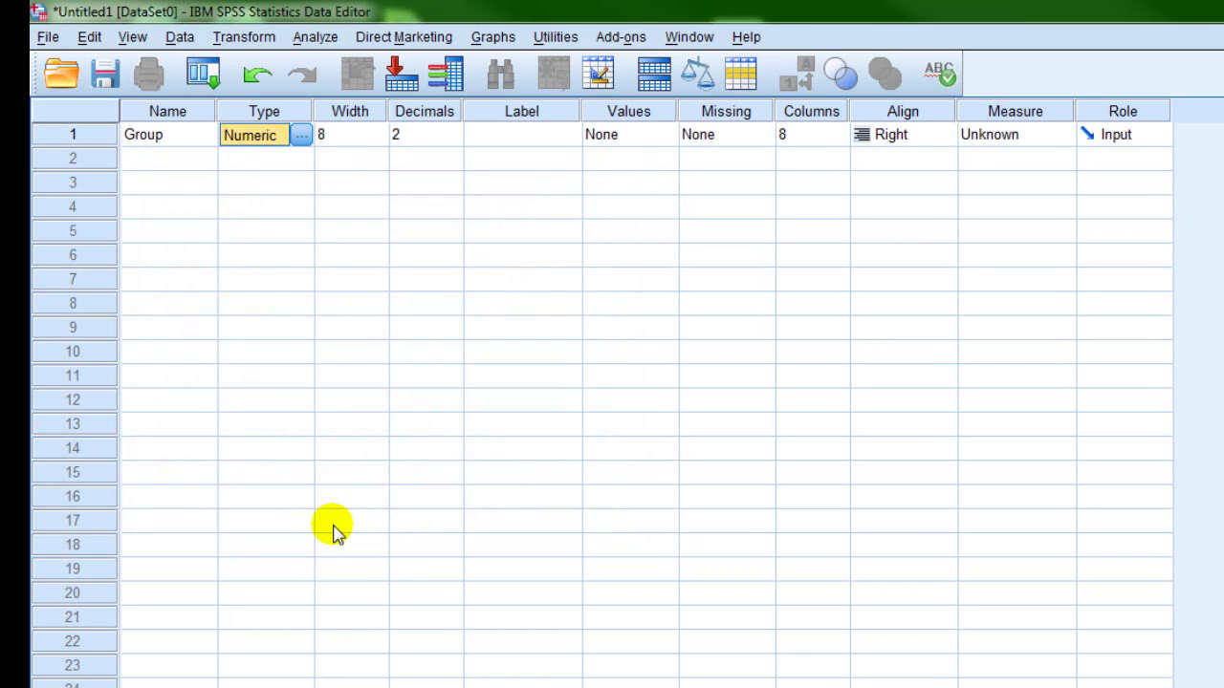
Step: Try larger widths for the Group variable and set its width back to 8
left_click(373, 137)
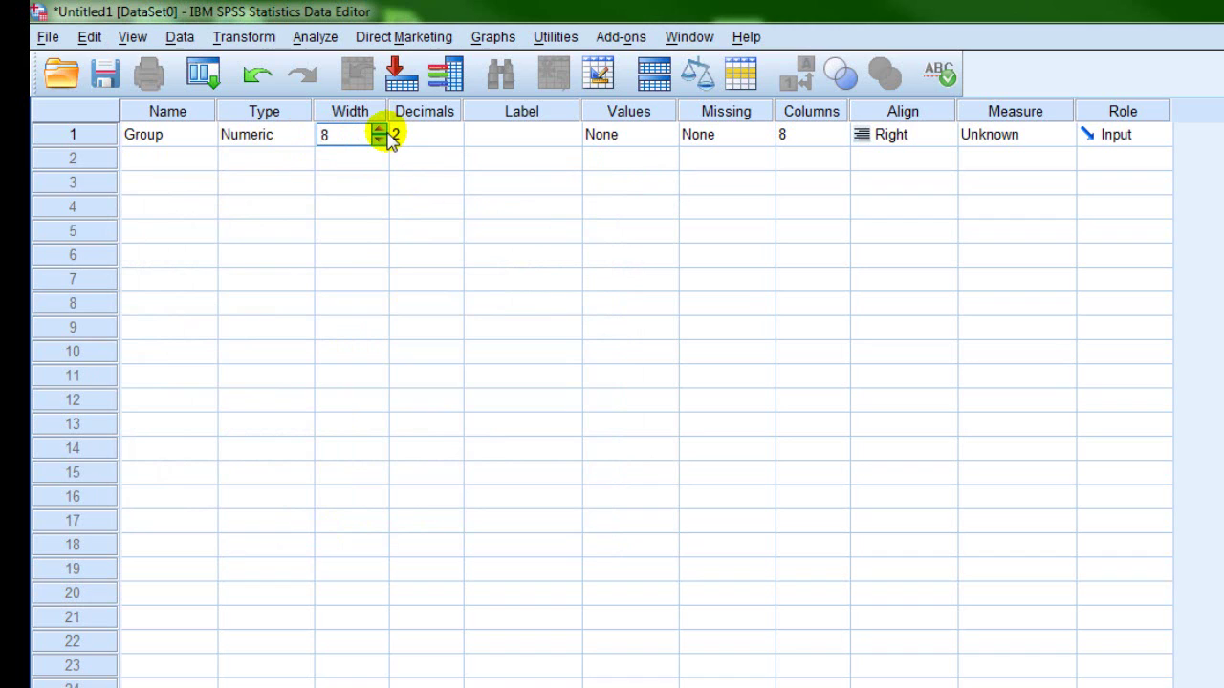
left_click(181, 113)
left_click(356, 136)
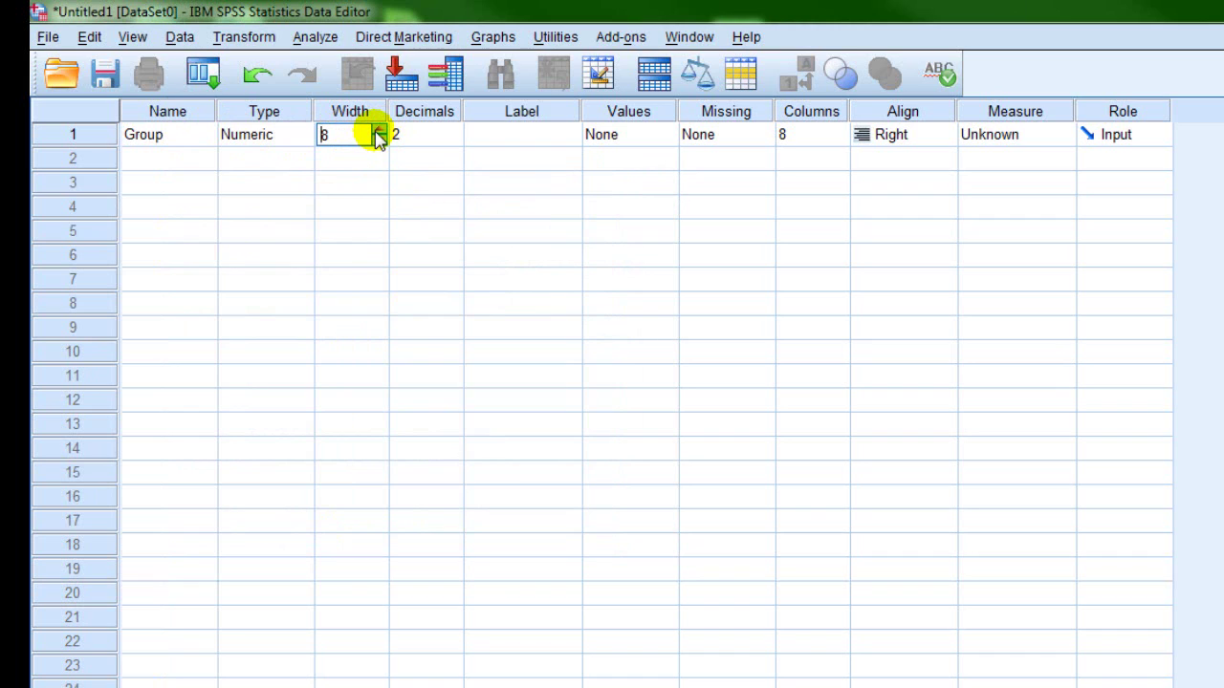
left_click(379, 131)
left_click(379, 131)
left_click(379, 131)
left_click(378, 131)
left_click(378, 131)
left_click(378, 131)
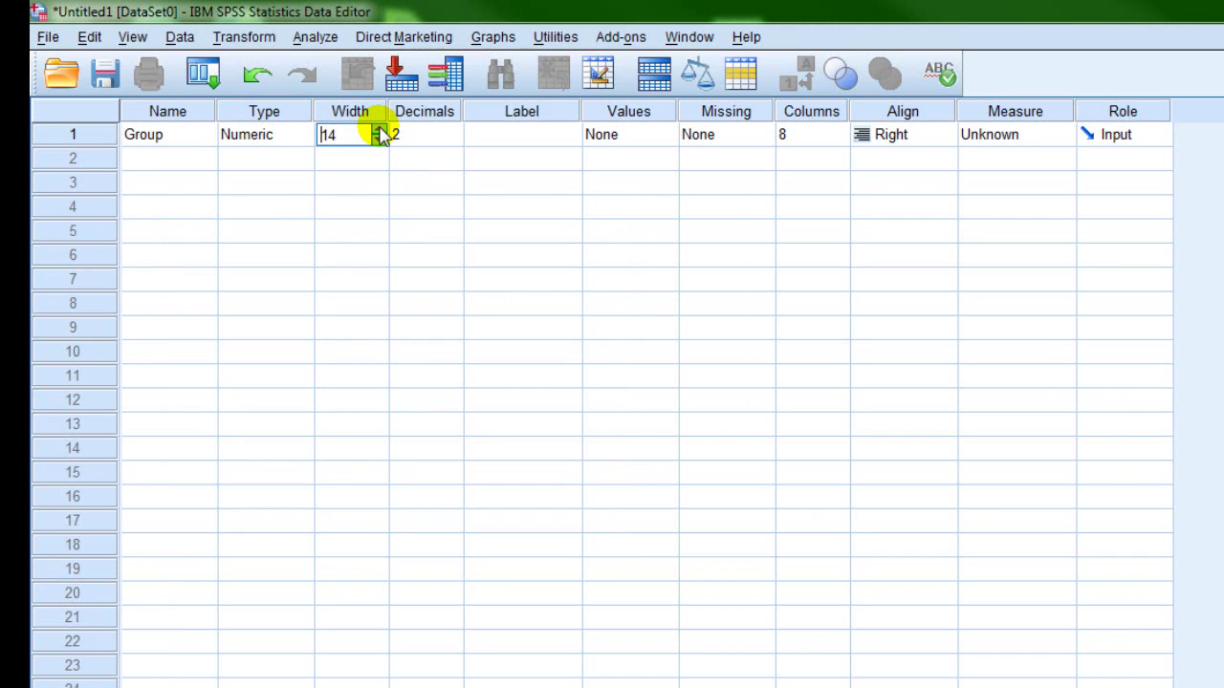
left_click(380, 132)
left_click(380, 142)
left_click(380, 142)
left_click(379, 143)
left_click(380, 142)
left_click(379, 143)
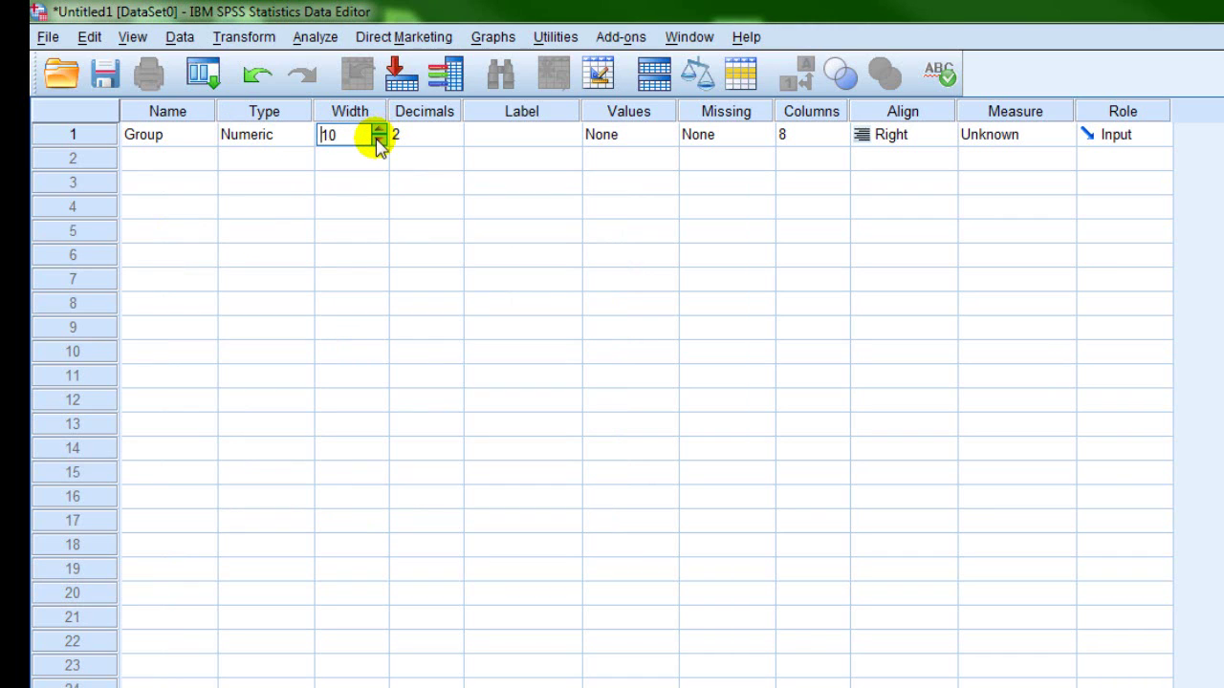
left_click(379, 142)
left_click(379, 142)
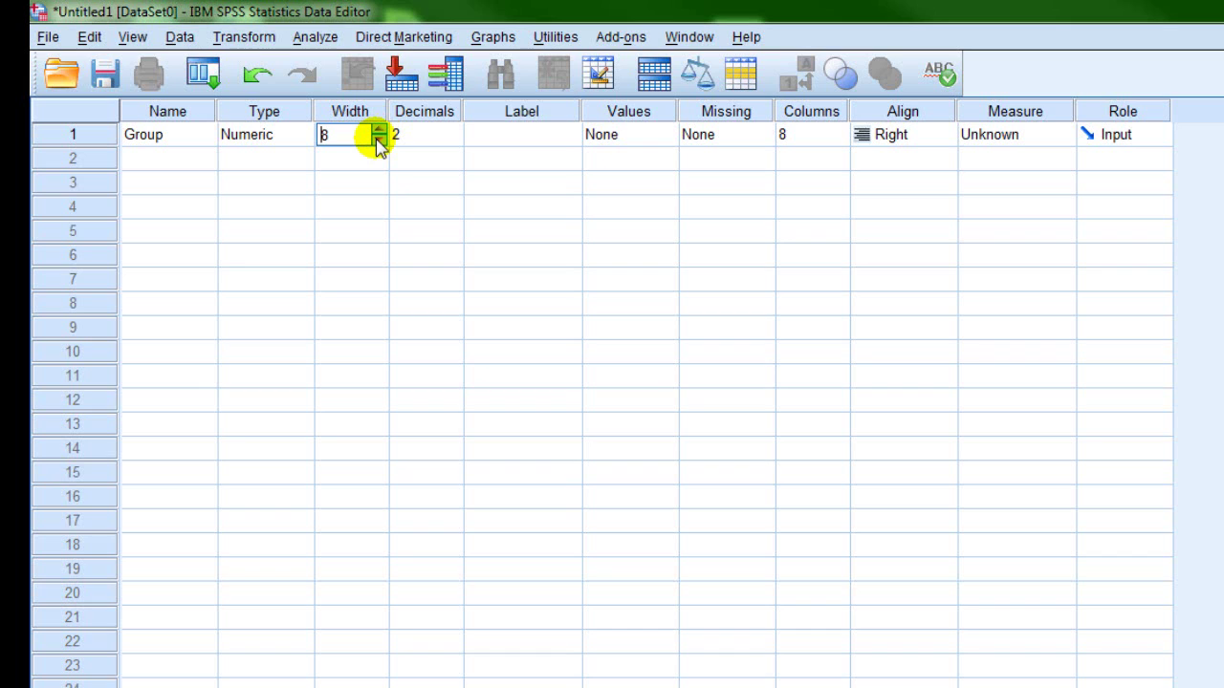
Step: Set the Group variable's decimals to 0
left_click(452, 141)
left_click(454, 140)
left_click(454, 141)
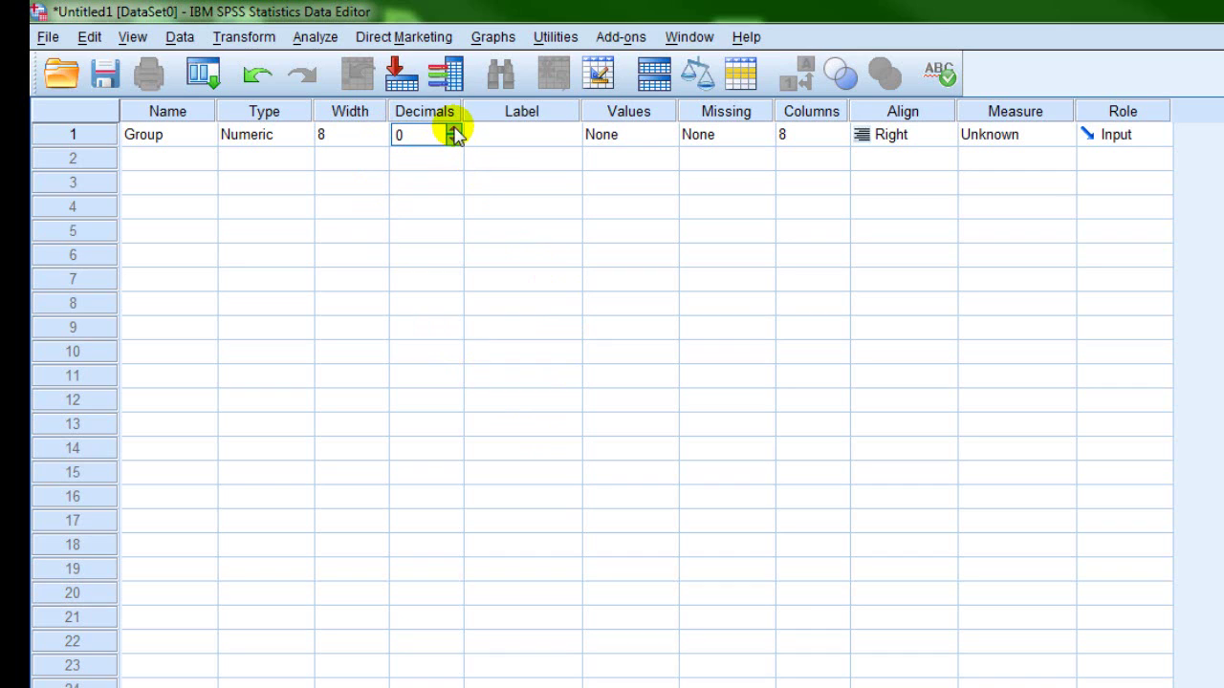
Step: Raise the Group variable's decimals to 6
left_click(453, 129)
left_click(453, 129)
left_click(453, 129)
left_click(453, 129)
left_click(453, 129)
left_click(453, 129)
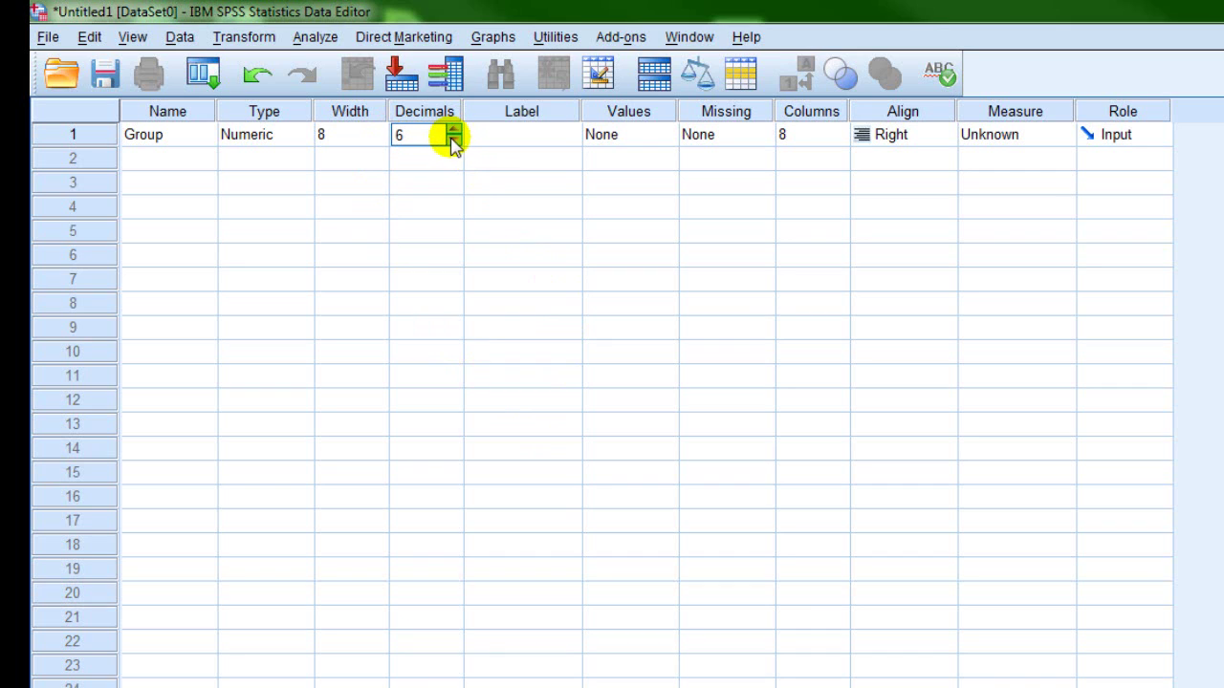
Step: Raise the Group variable's decimals to 10
left_click(454, 131)
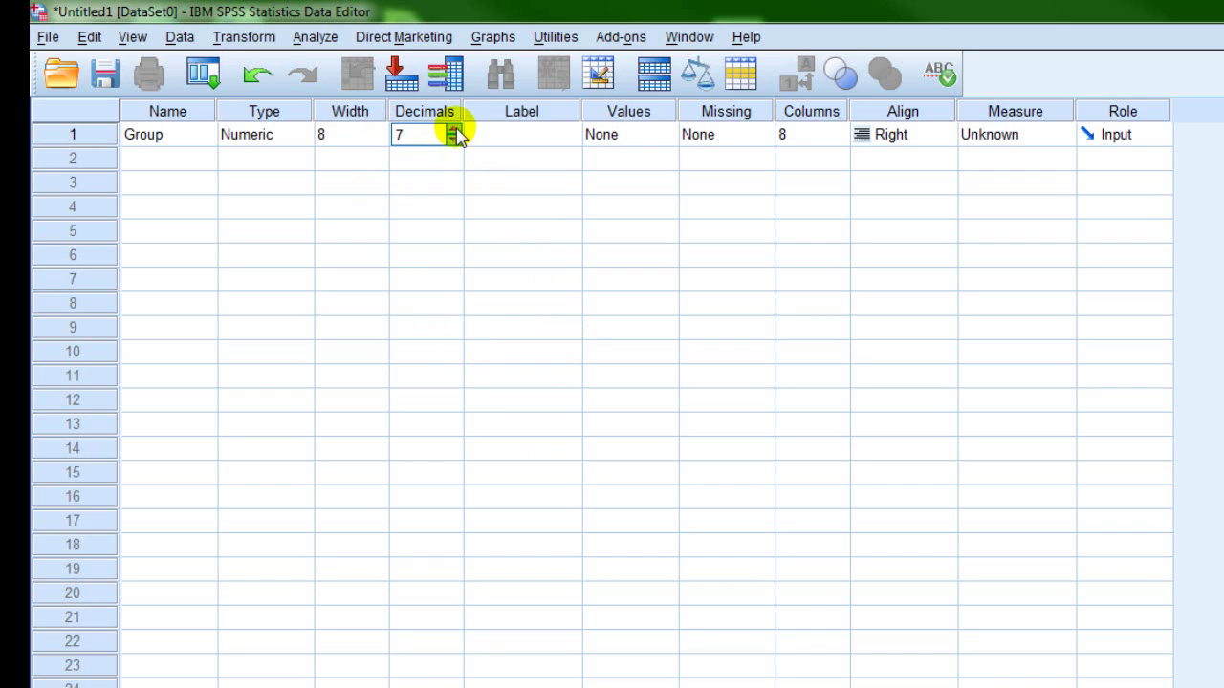
left_click(454, 131)
left_click(454, 131)
left_click(455, 131)
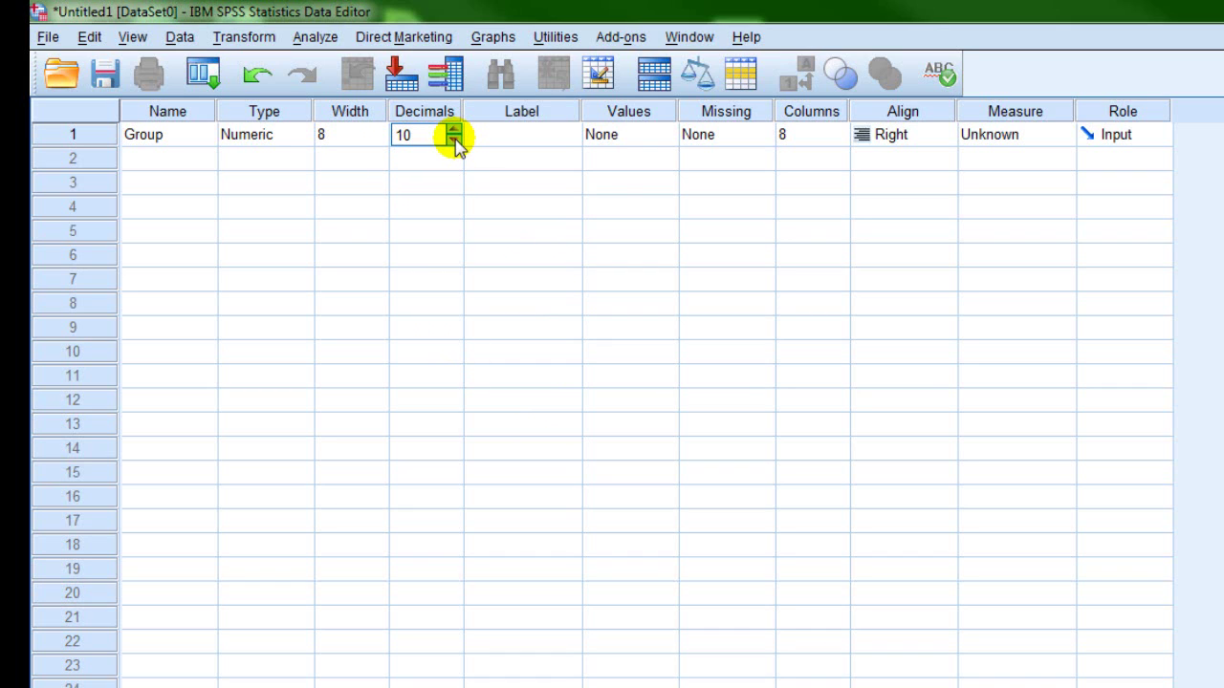
Step: Lower the Group variable's decimals to 2
left_click(455, 139)
left_click(455, 140)
left_click(455, 140)
left_click(455, 140)
left_click(455, 139)
left_click(455, 139)
left_click(455, 139)
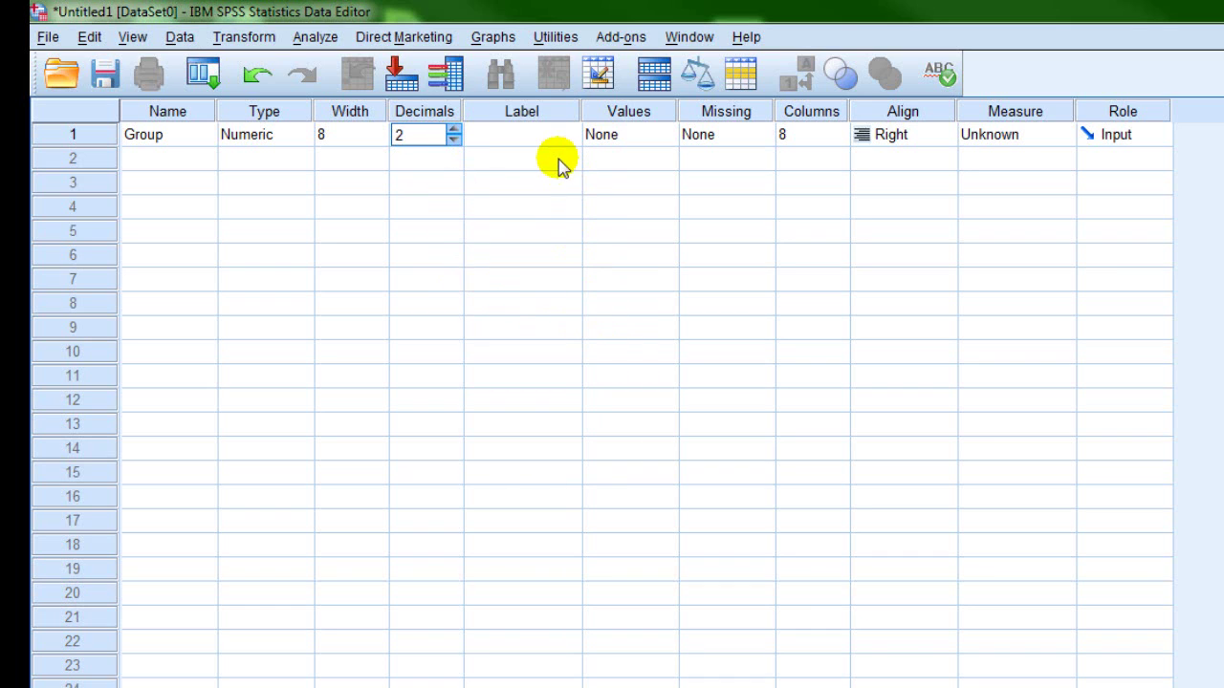
Step: Widen the Label column and give the Group variable the label "control or treatment?"
left_click(538, 116)
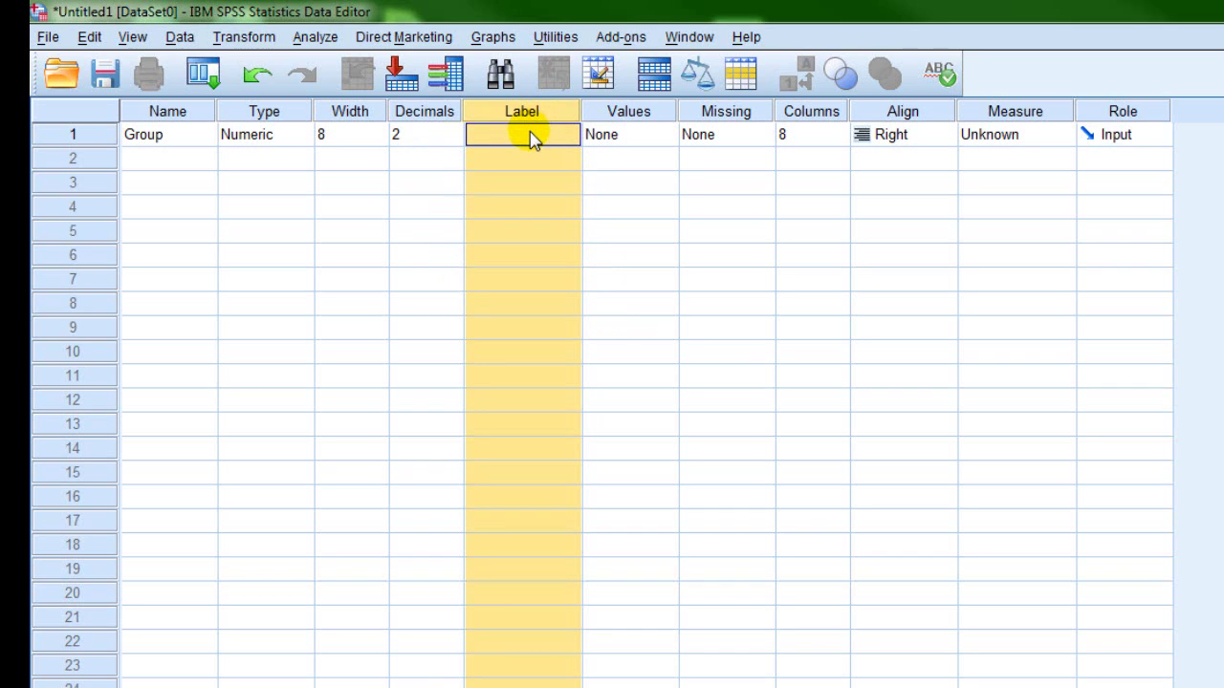
left_click(534, 138)
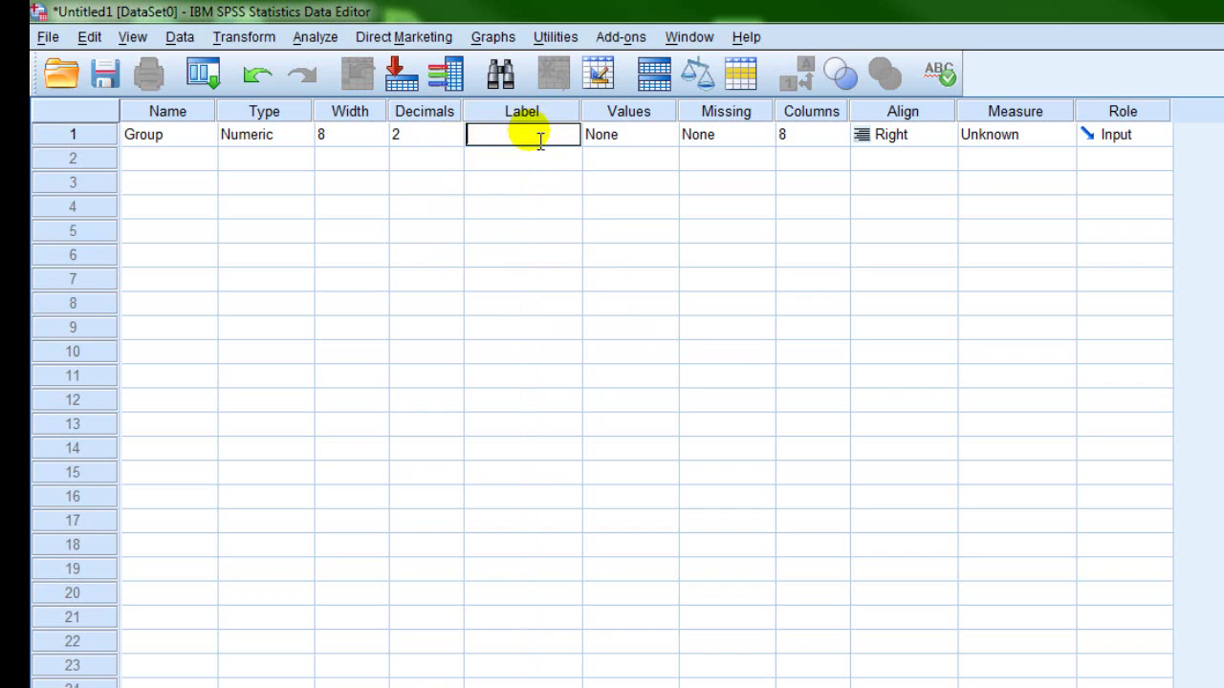
left_click_drag(593, 116, 619, 116)
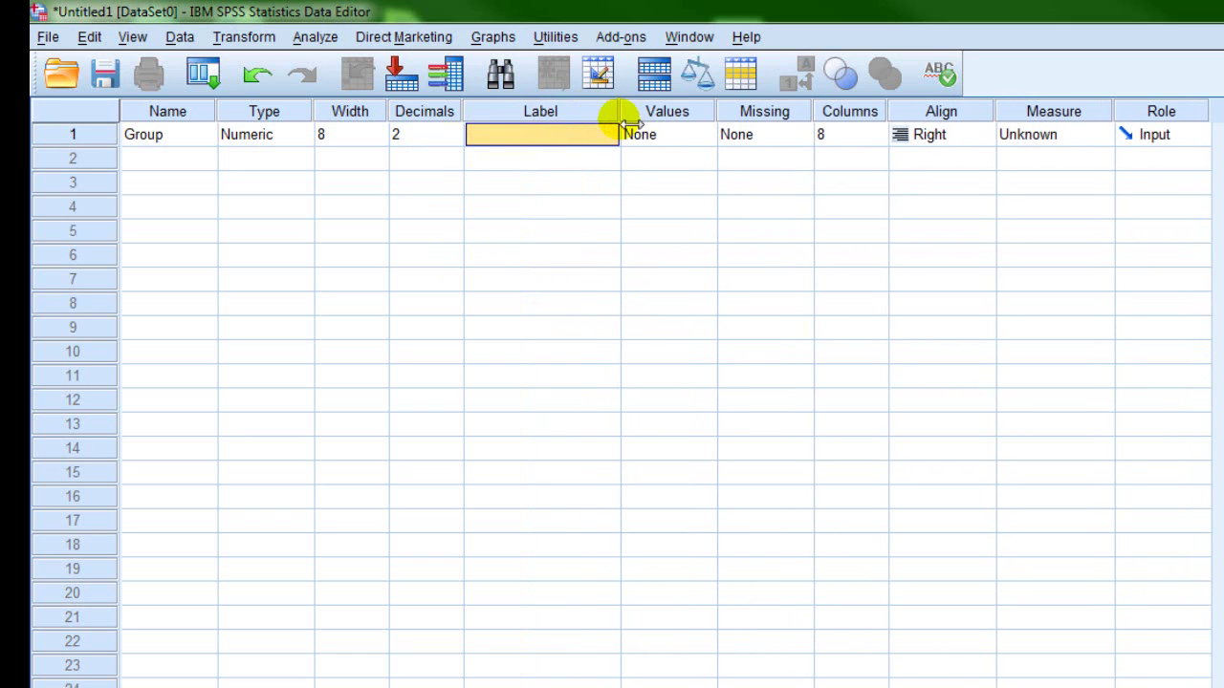
left_click(497, 142)
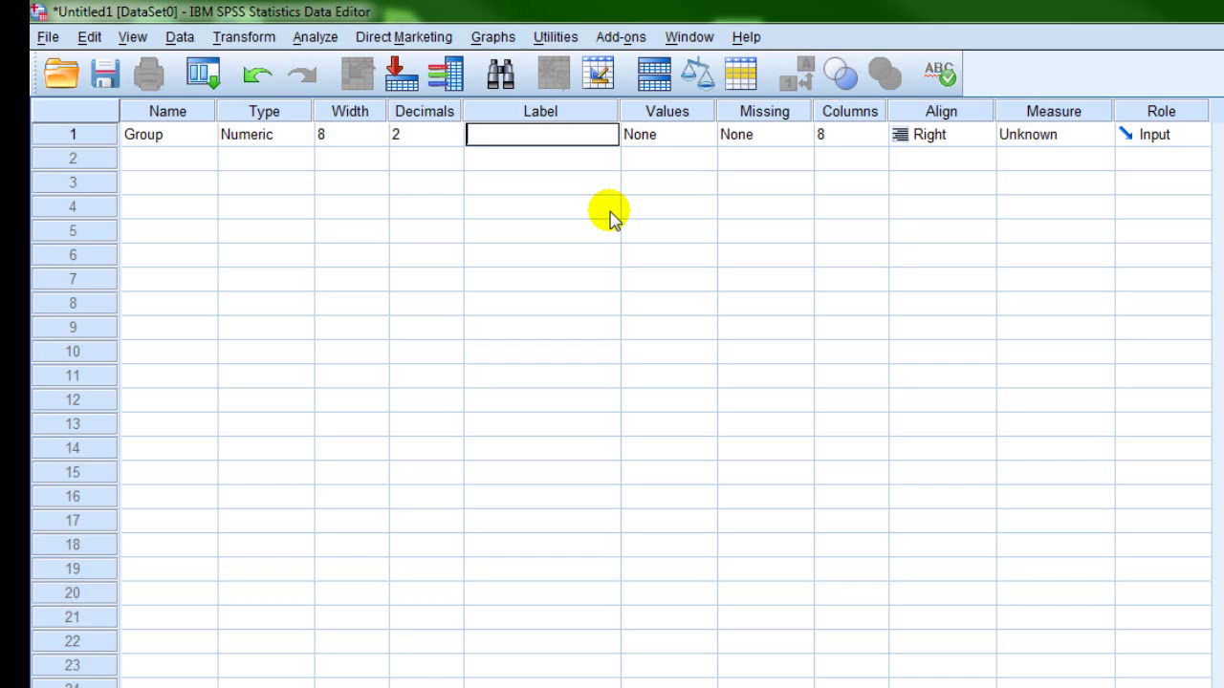
type("control or treatment")
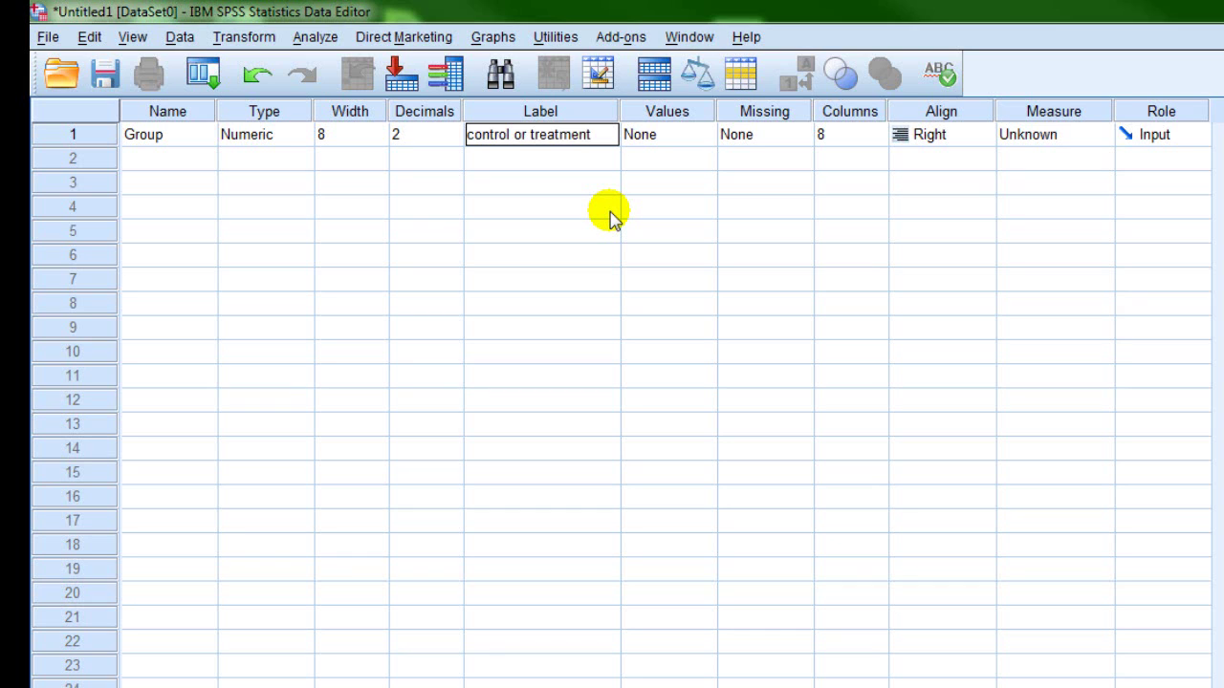
type("?")
left_click(173, 137)
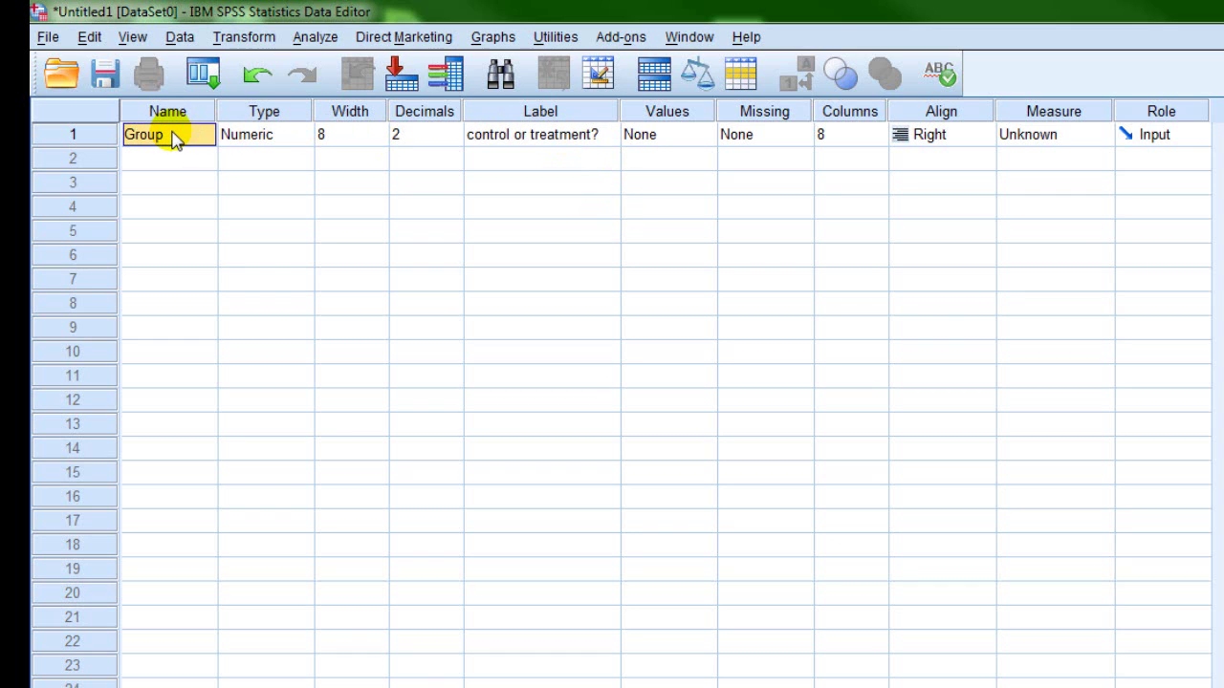
left_click(526, 140)
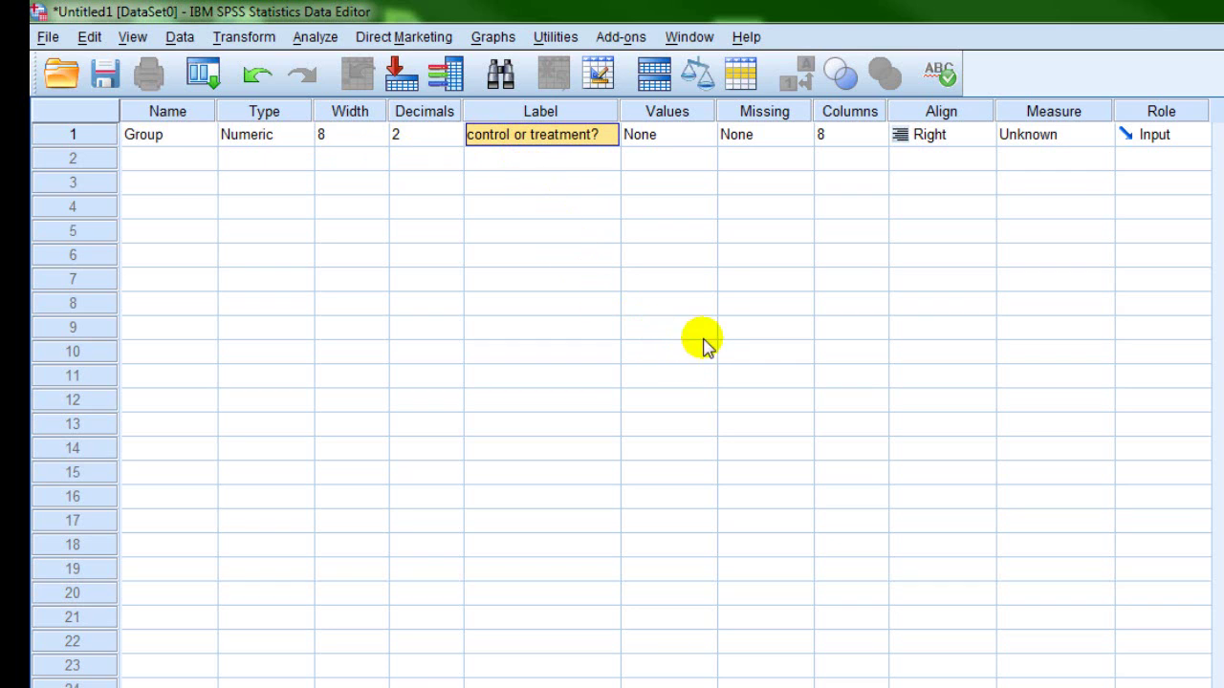
Step: Open the value labels for the Group variable and add value 1 with the label "control"
left_click(707, 139)
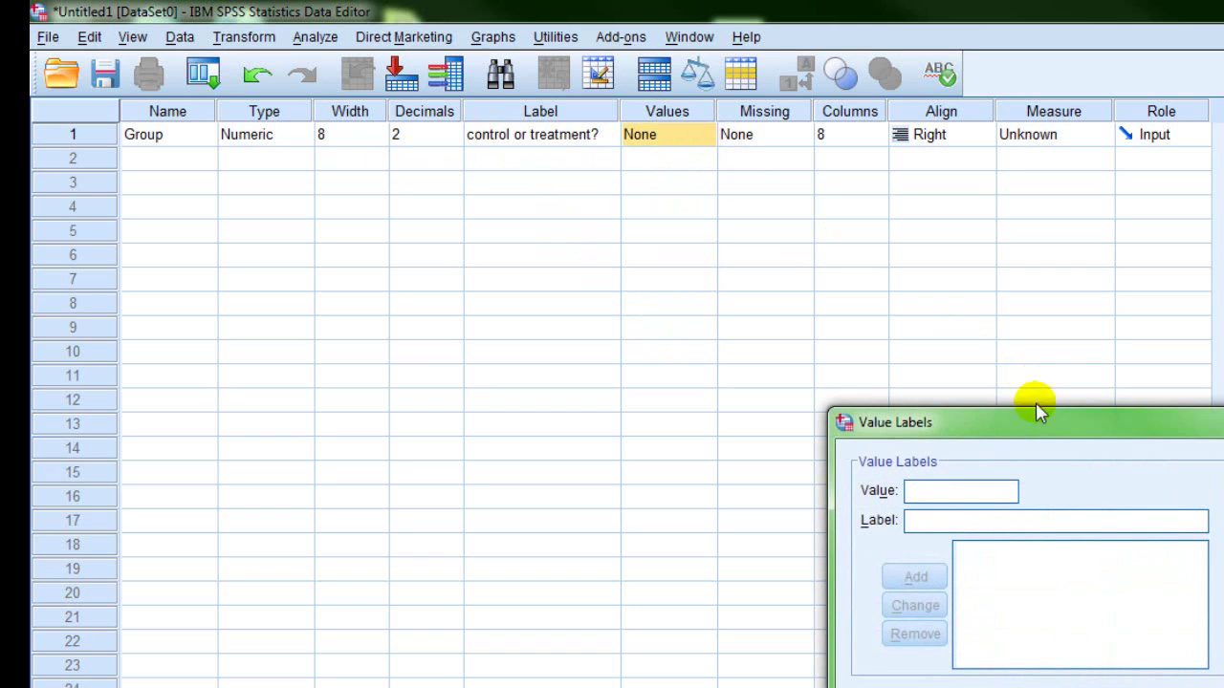
left_click_drag(1039, 429, 369, 224)
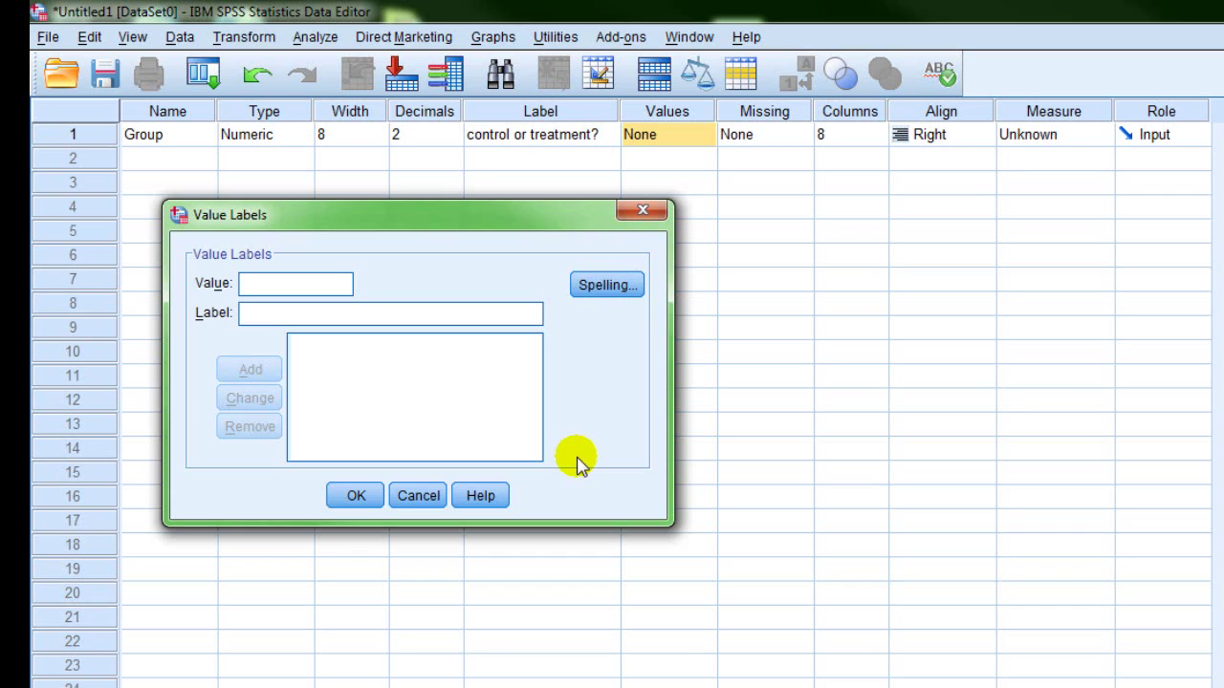
type("1")
type("control")
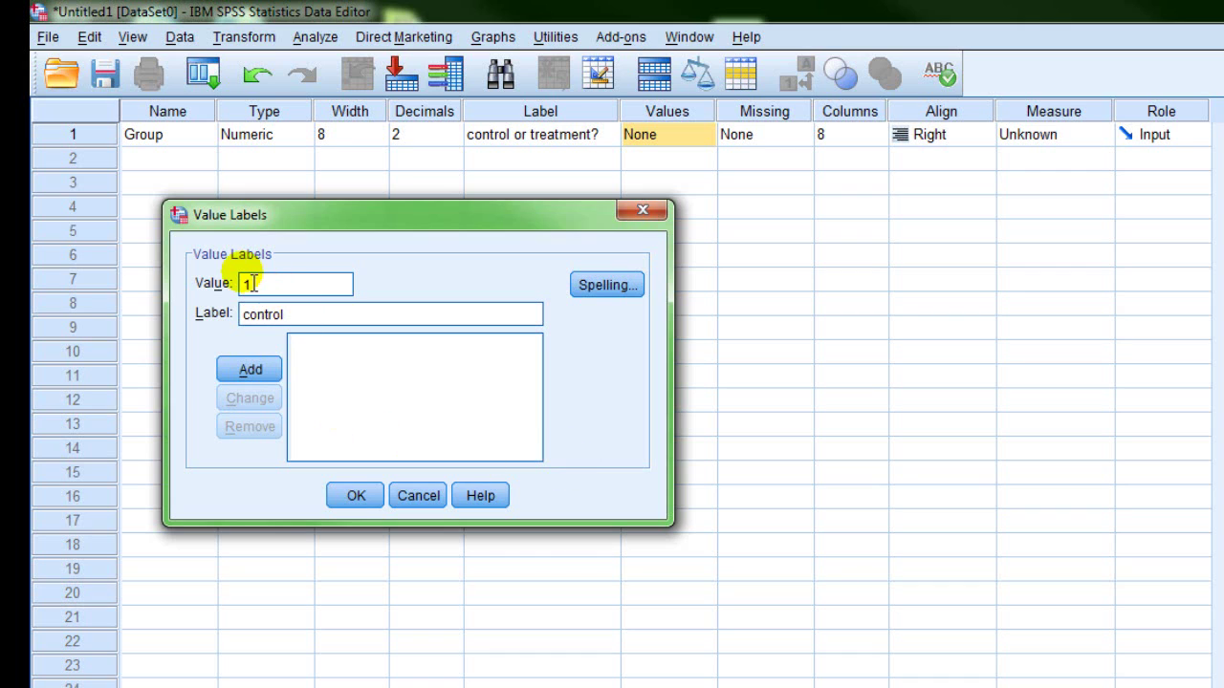
left_click(251, 369)
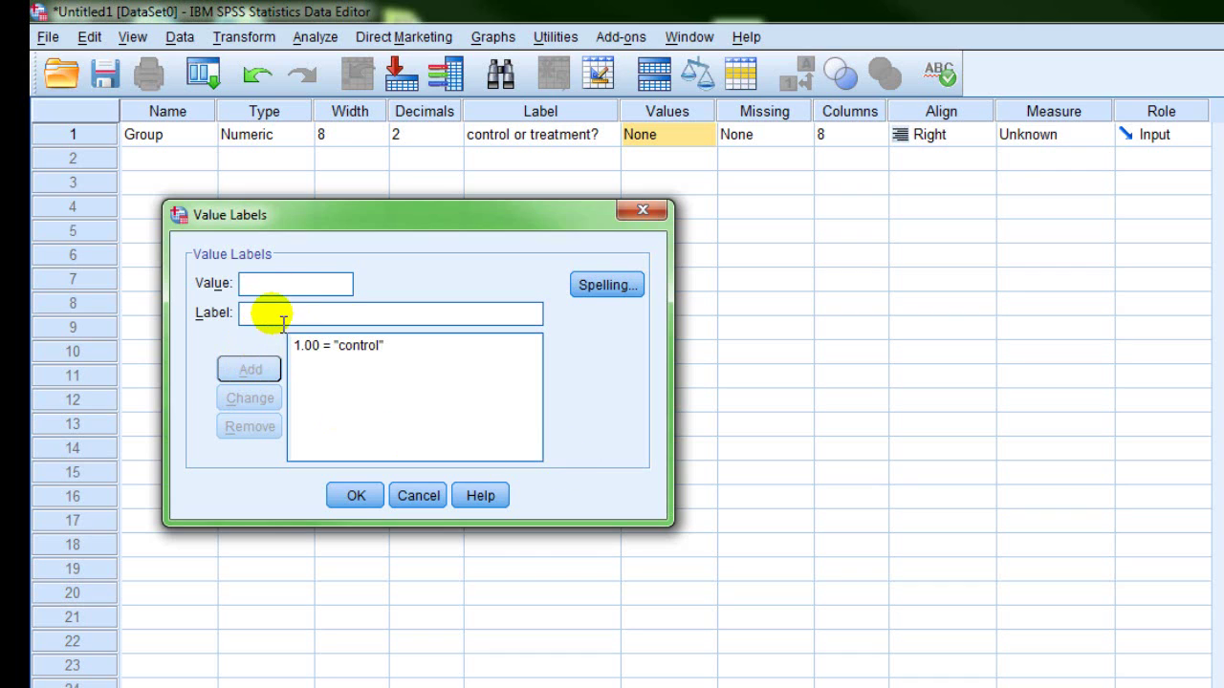
Step: Add value 2 with the label "treatment" and confirm the Group variable's value labels
type("2")
key("Tab")
type("control")
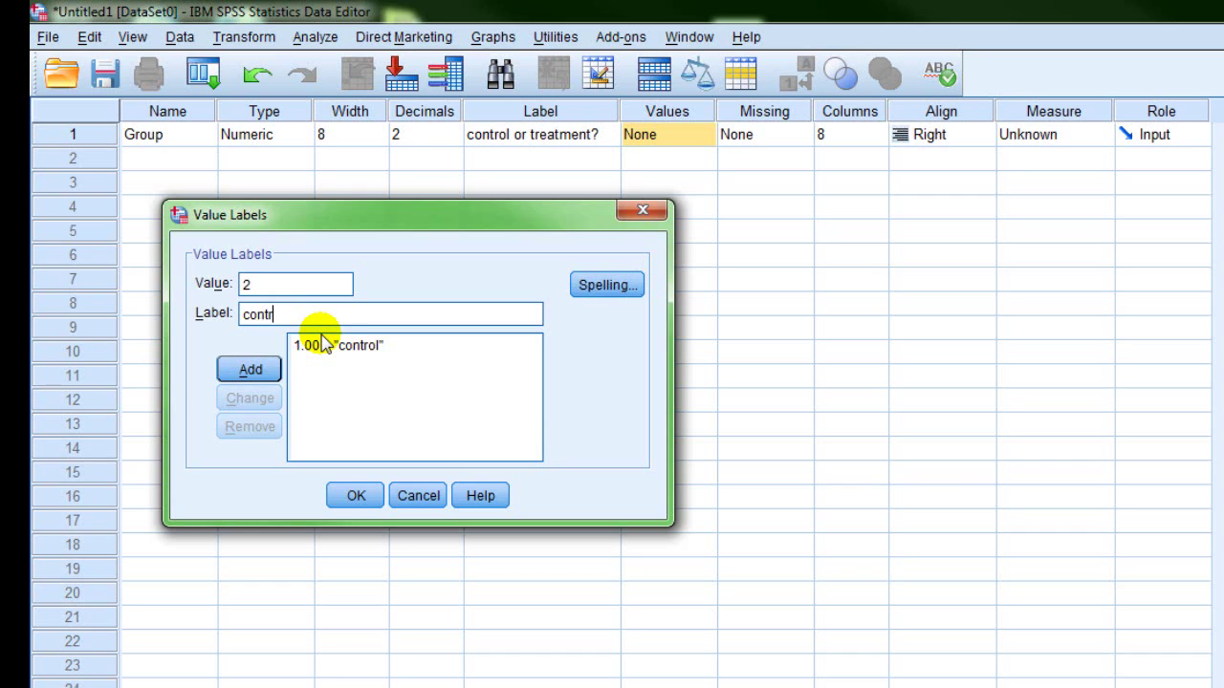
double_click(258, 318)
type("treatment")
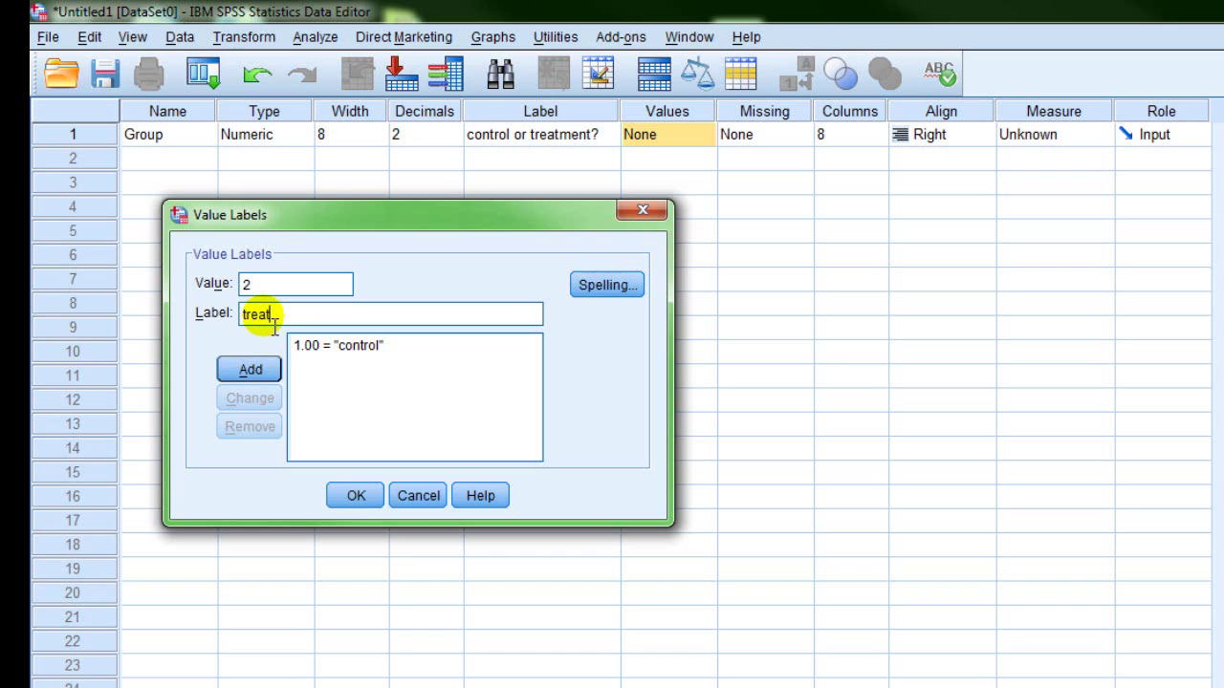
left_click(264, 372)
left_click_drag(377, 222, 346, 195)
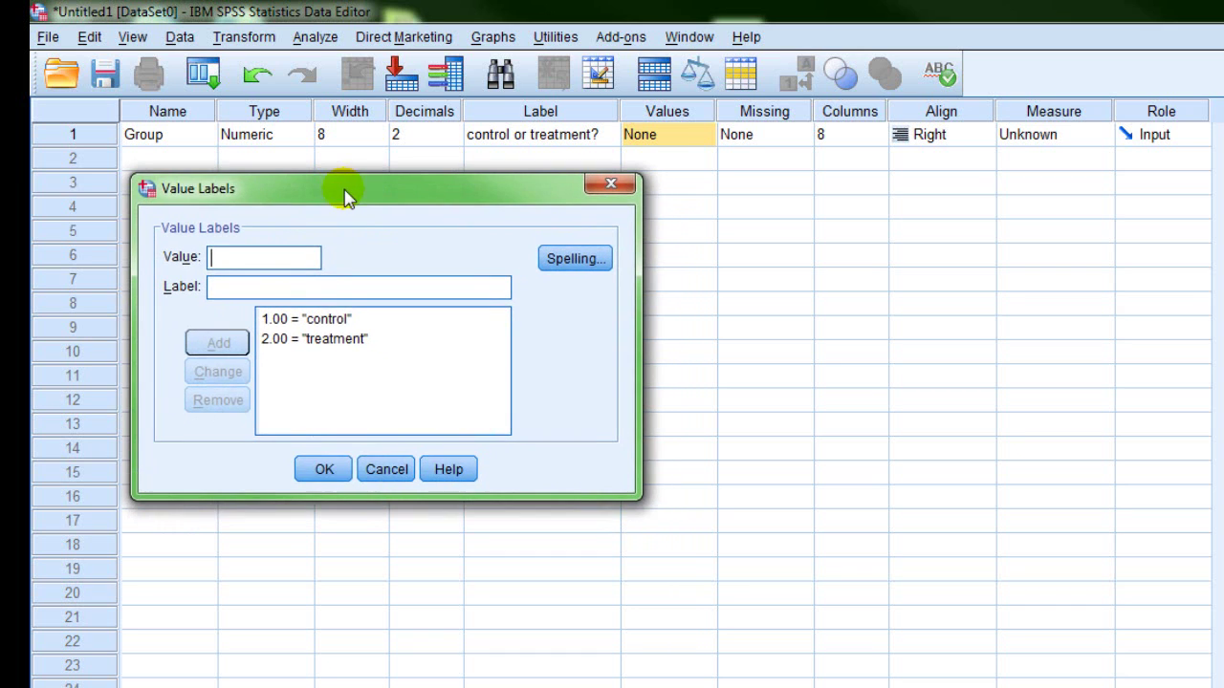
left_click(321, 470)
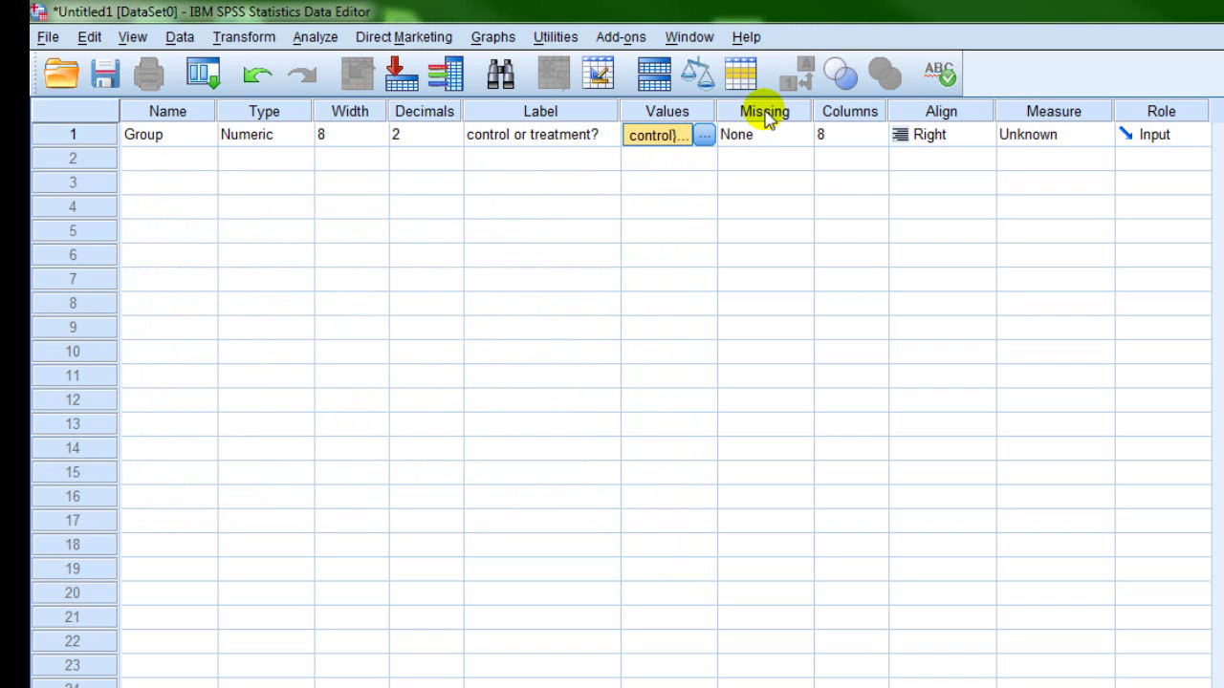
Step: Review the Group variable's missing-values options, keeping no missing values, and look over its Columns, Align and Role attributes
left_click(765, 112)
left_click(801, 136)
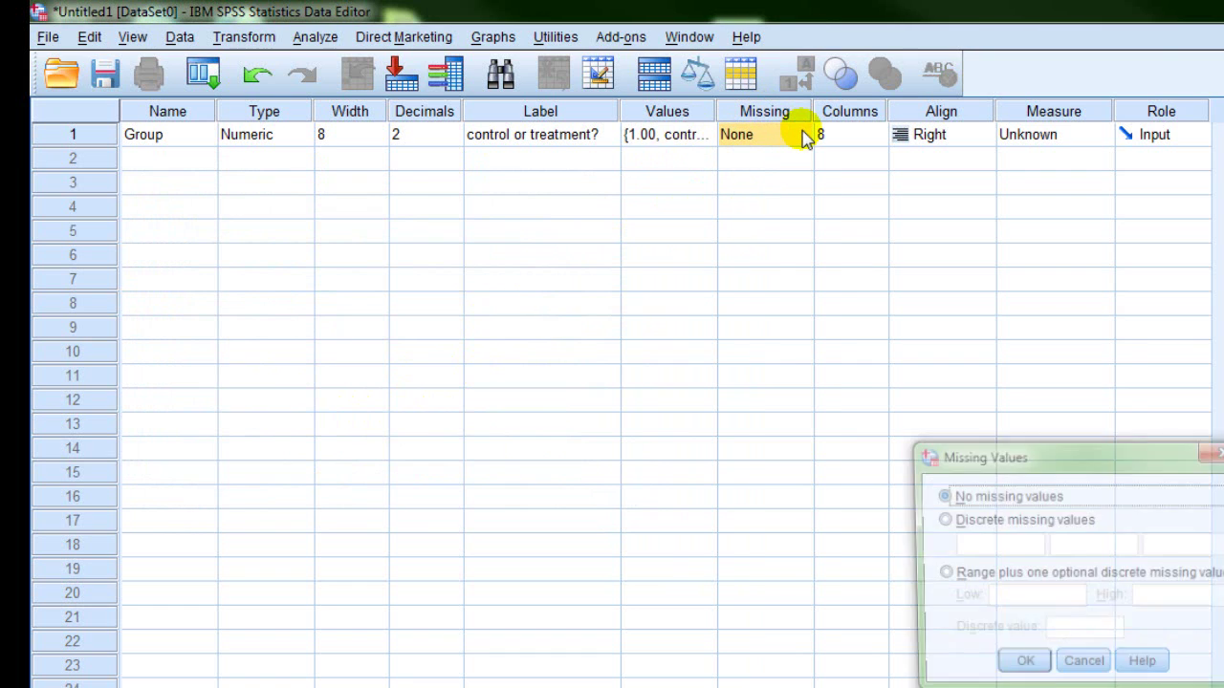
left_click(1021, 667)
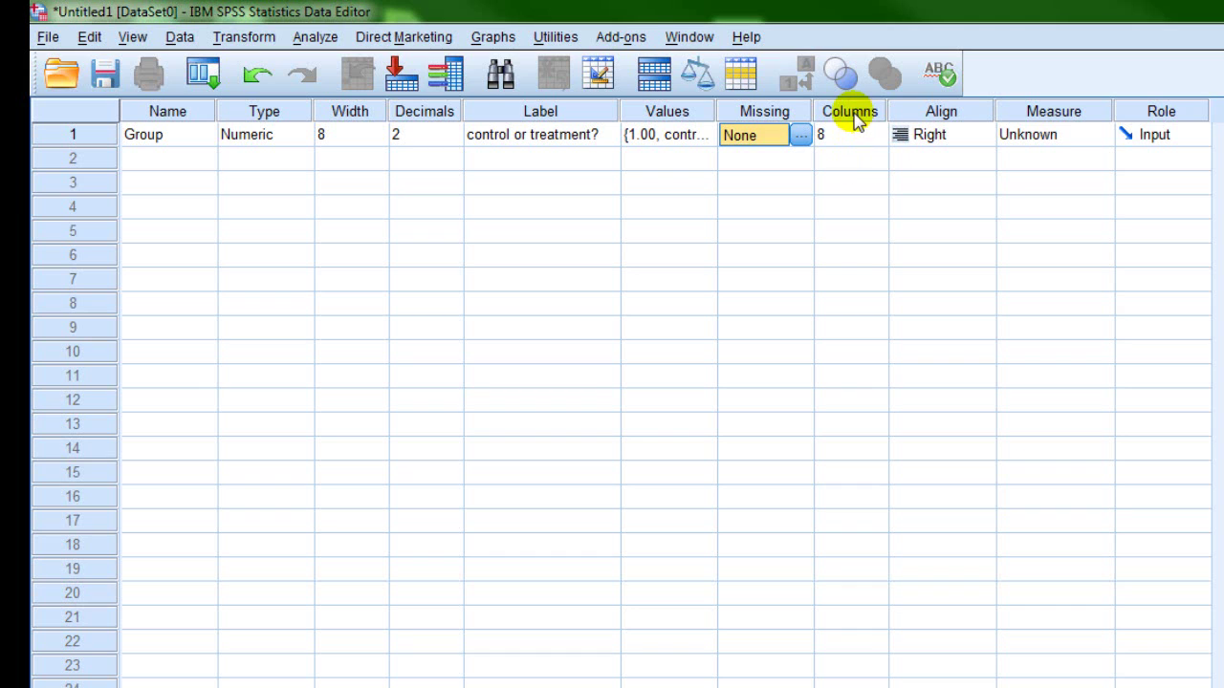
left_click(854, 113)
left_click(932, 112)
left_click(1165, 111)
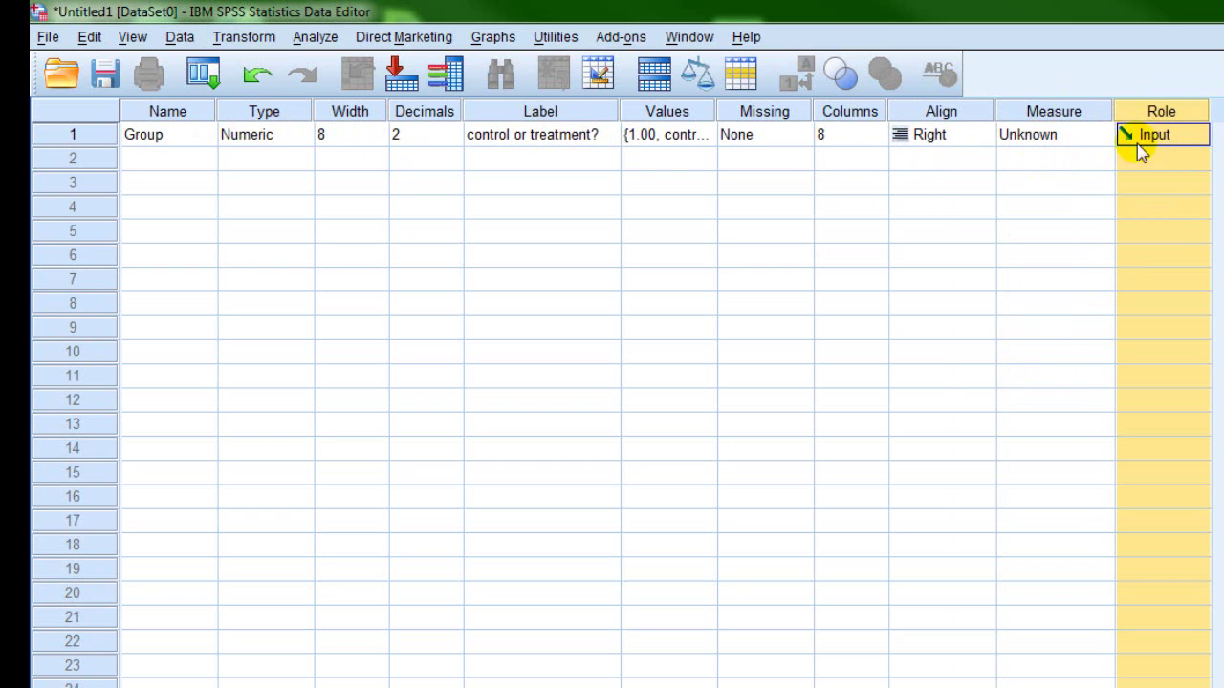
Step: Try the Scale and Ordinal measurement levels for the Group variable and set its measure to Nominal
left_click(1102, 138)
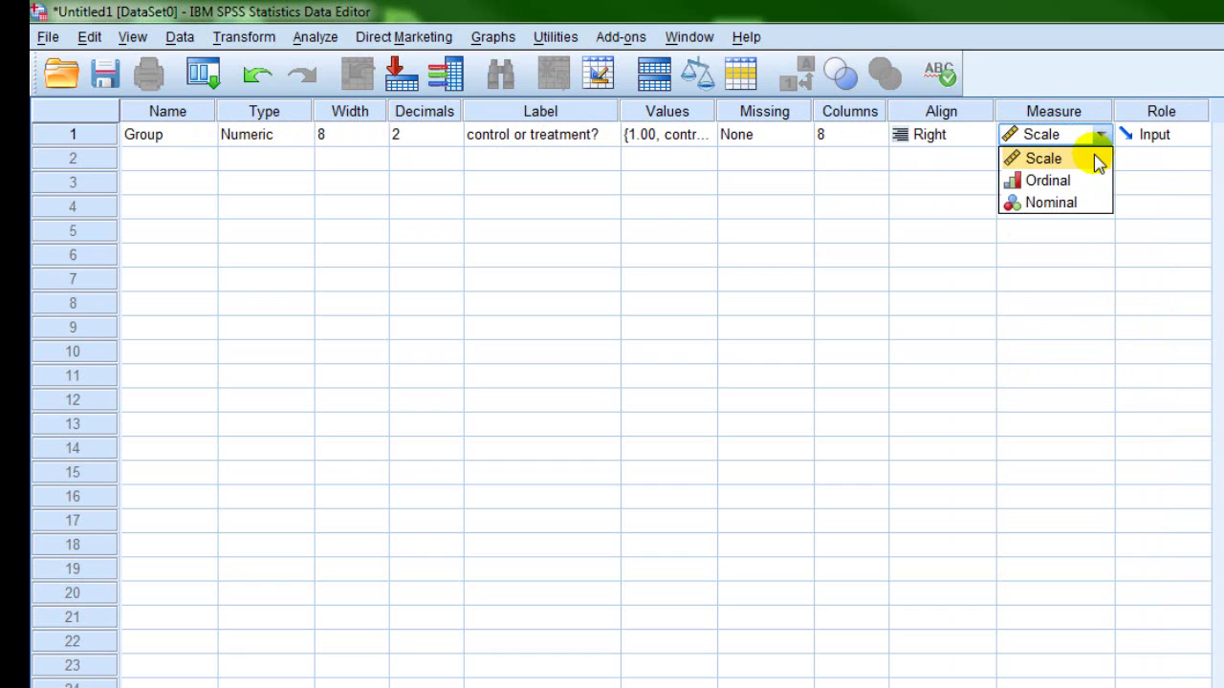
left_click(1097, 163)
left_click(1102, 136)
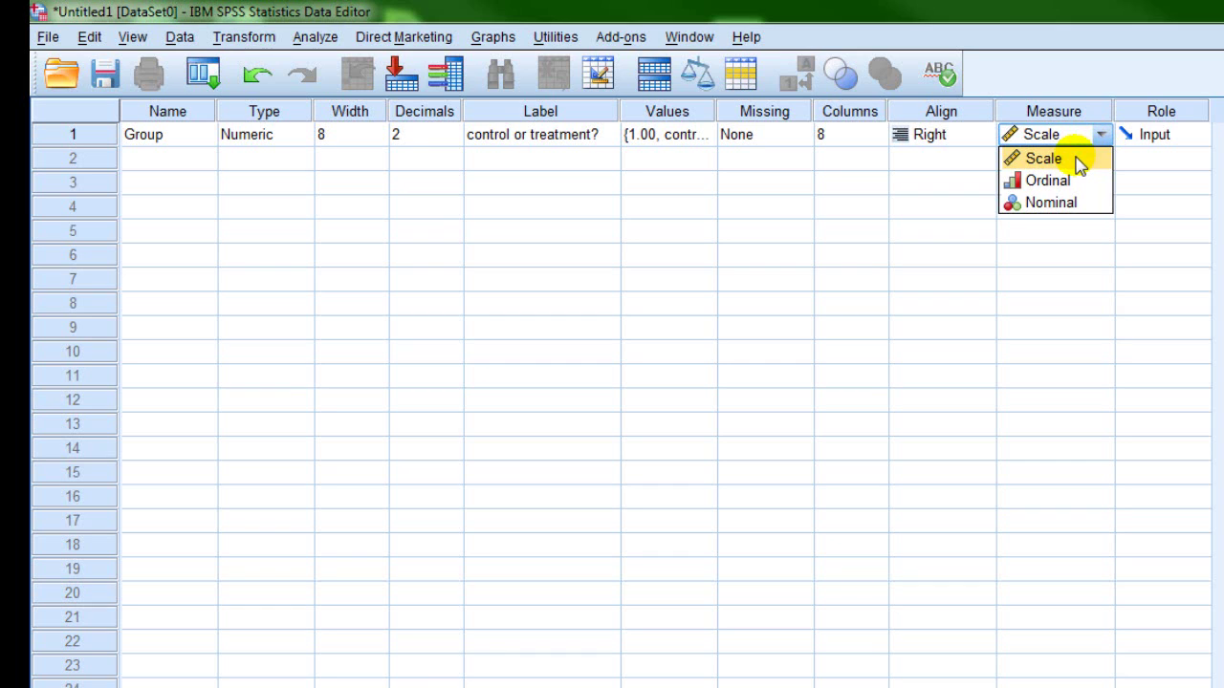
left_click(1057, 180)
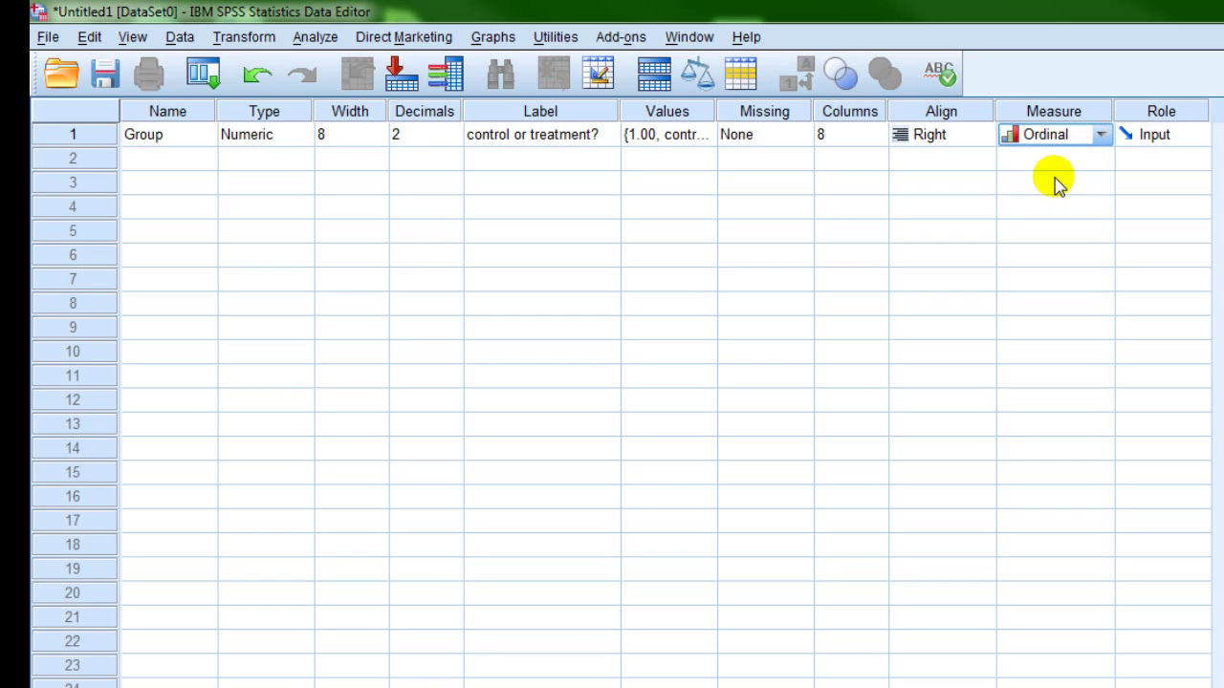
left_click(1098, 141)
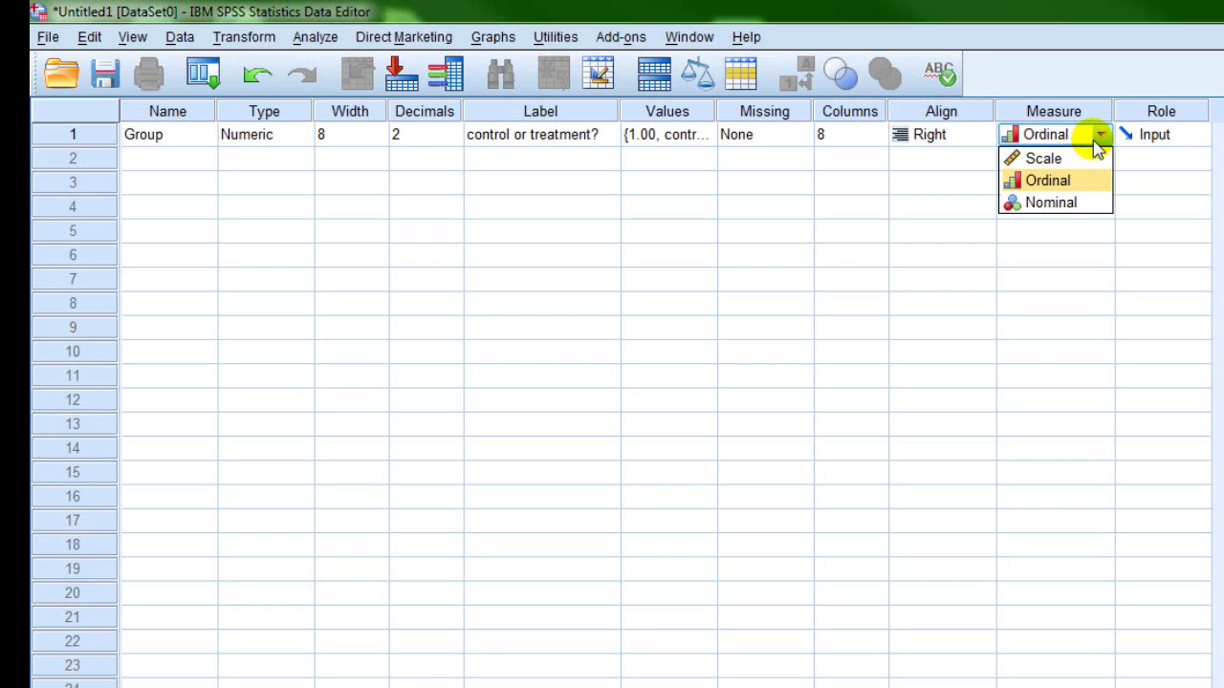
left_click(1061, 202)
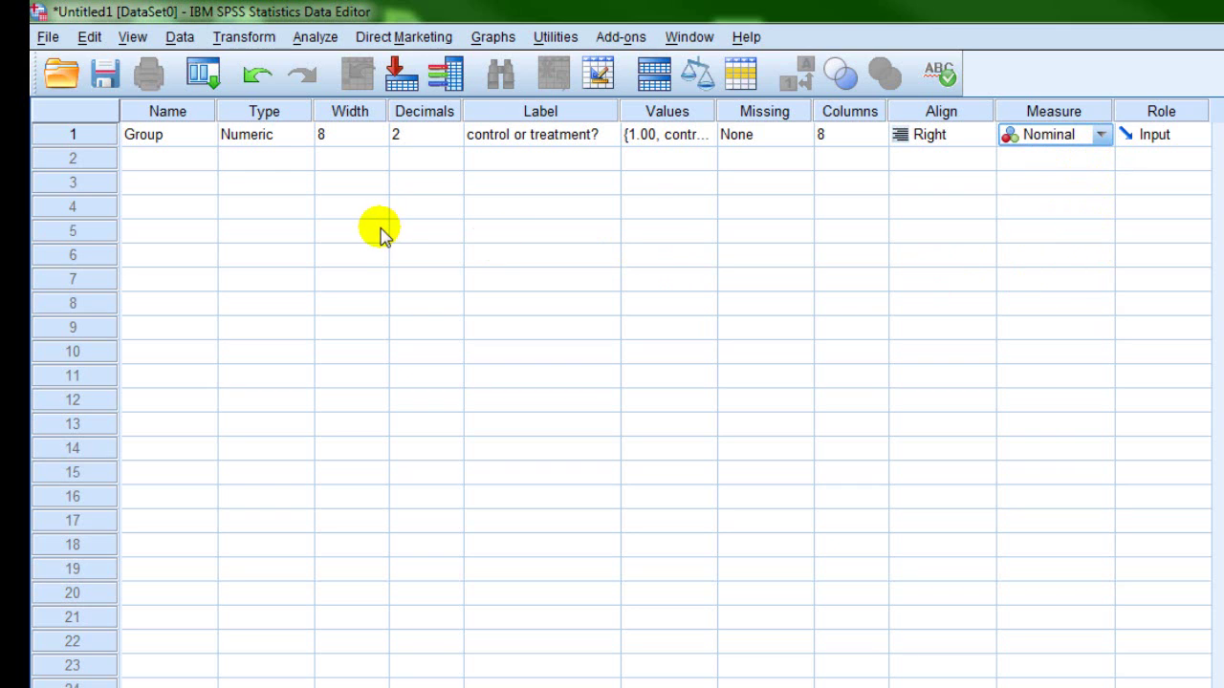
left_click(82, 134)
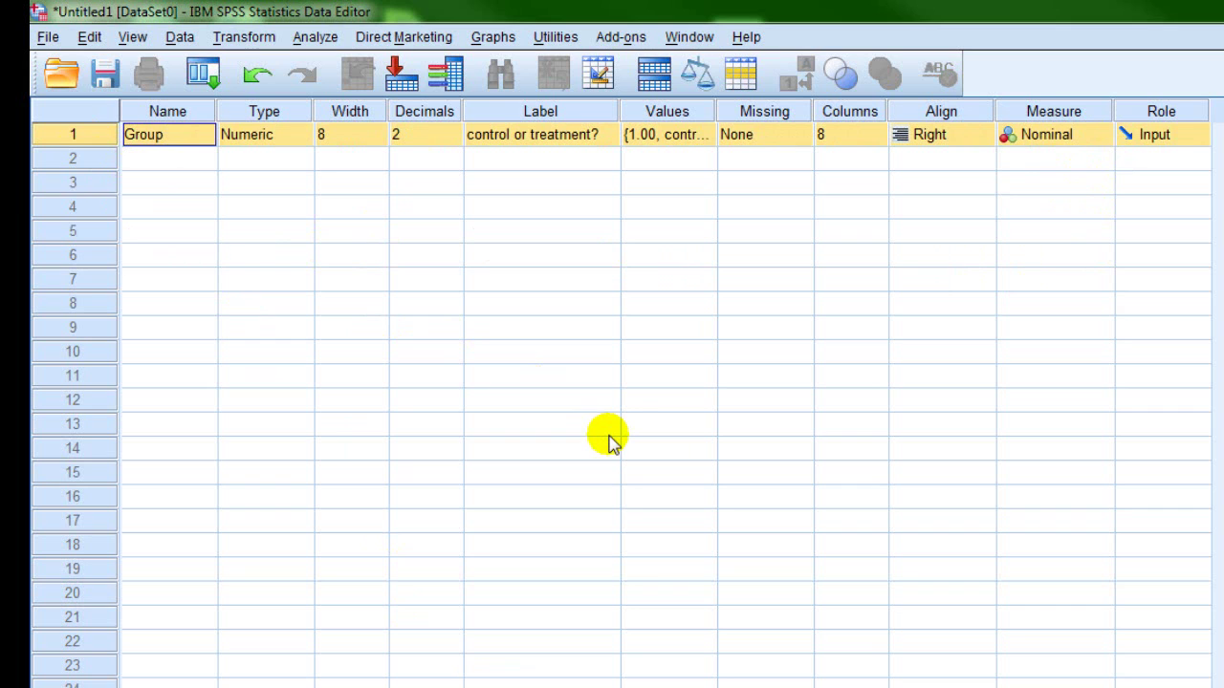
Step: Switch to the Our Experiment document in Word and read the Sex coding listed under Dependent Variable
key("alt+Tab")
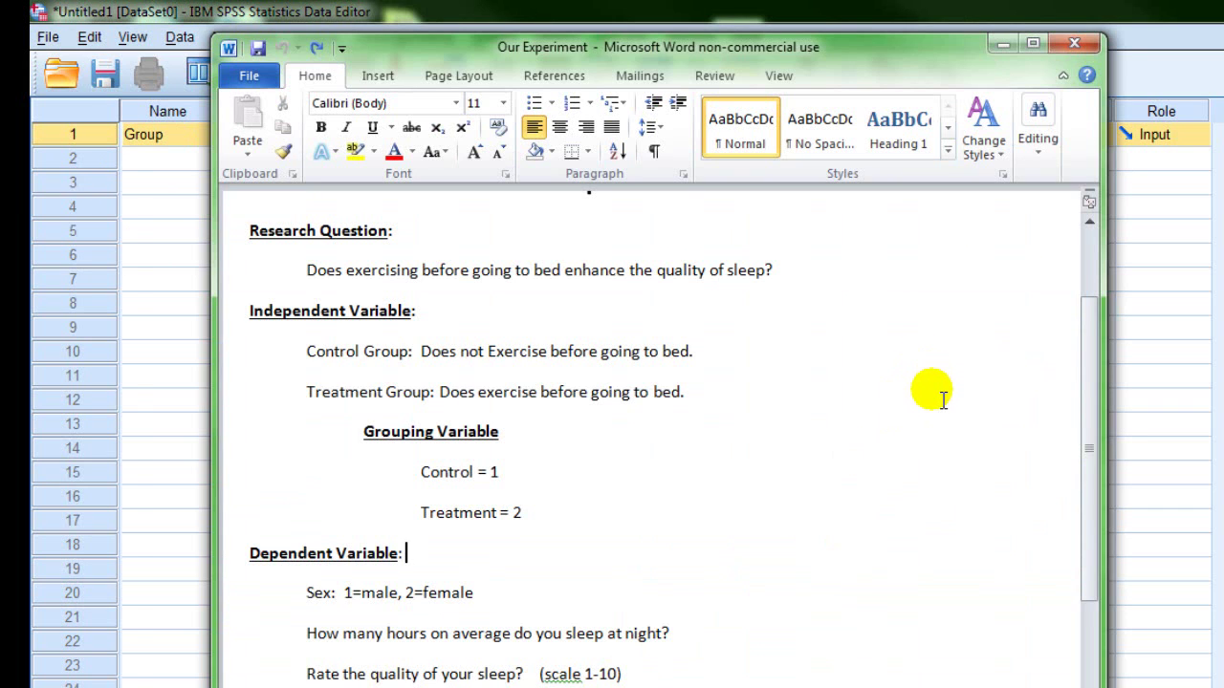
scroll(927, 399, "down", 2)
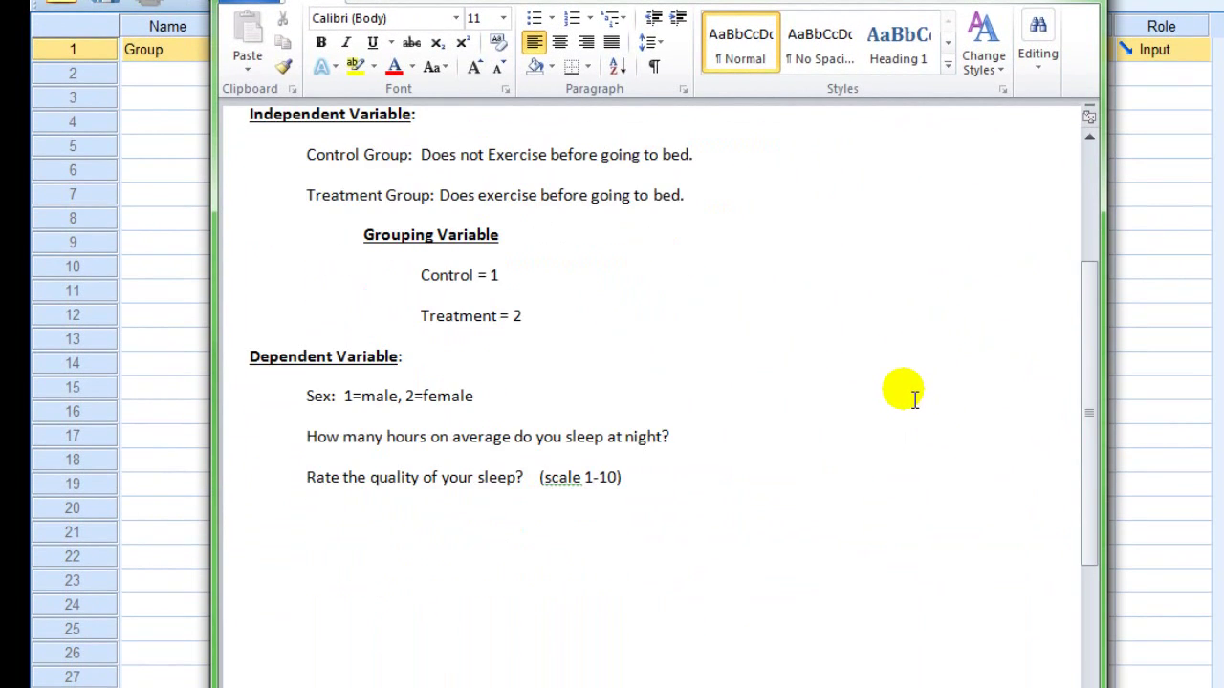
scroll(913, 398, "down", 1)
left_click_drag(306, 341, 568, 346)
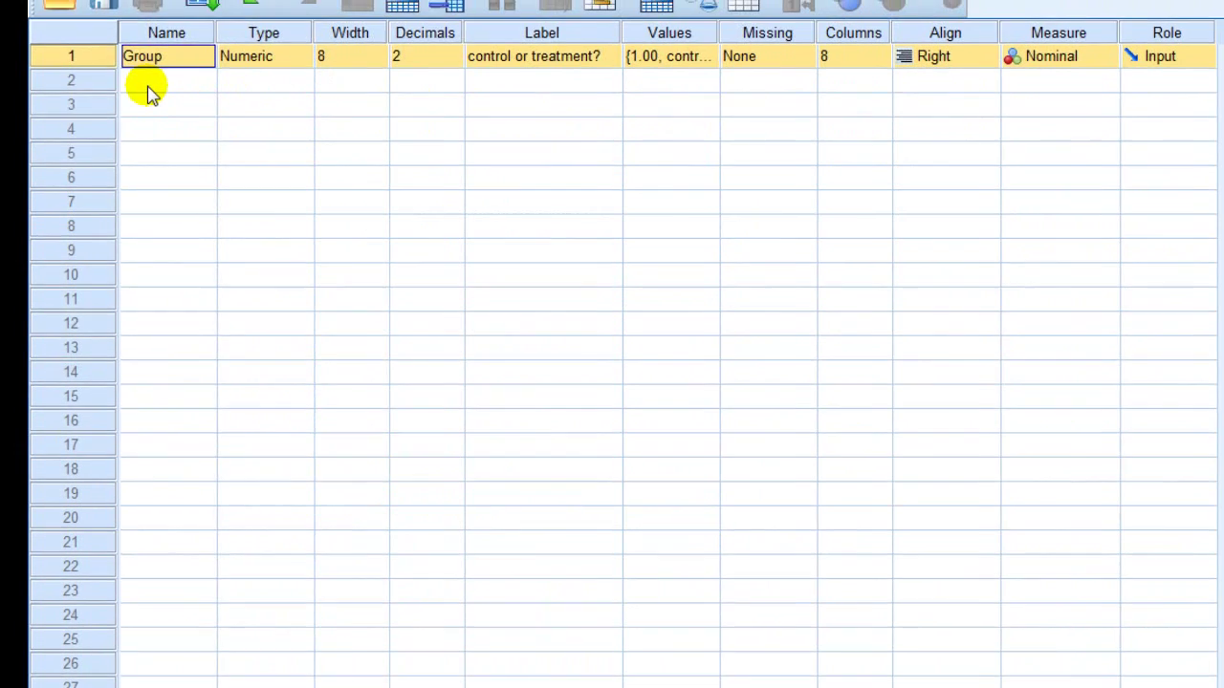
Step: Switch back to the SPSS Data Editor and add a second variable named Sex with the label "male or female?"
left_click(153, 75)
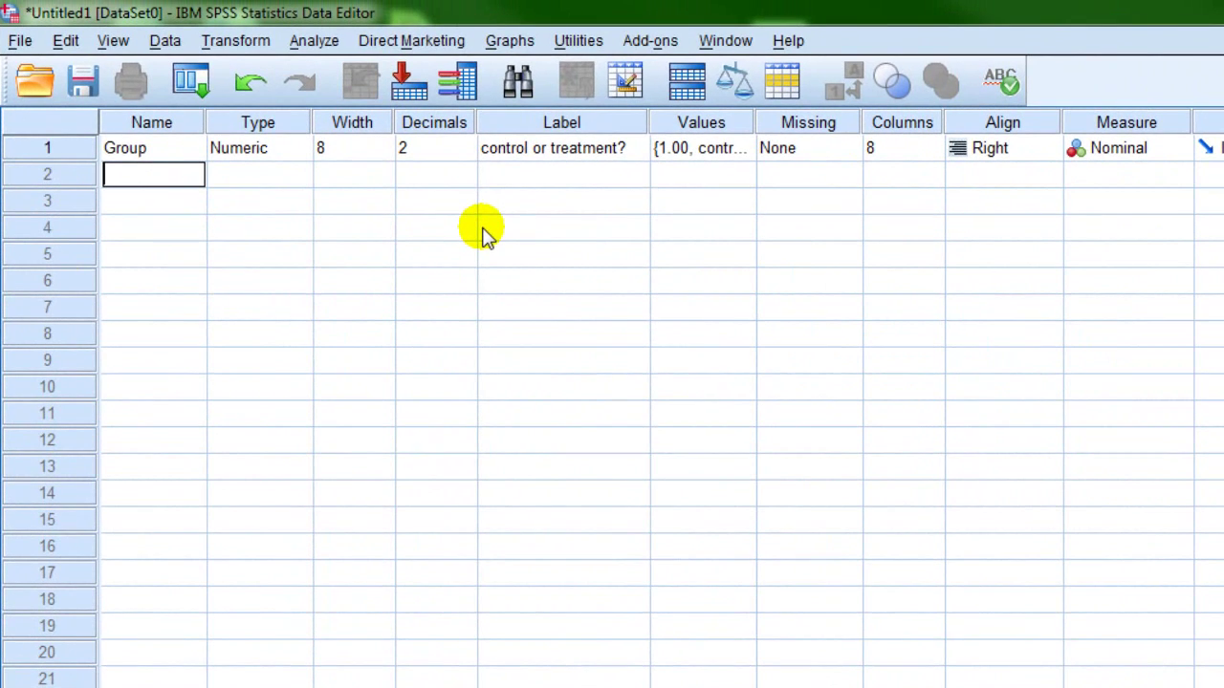
type("Sex")
key("Return")
key("Tab")
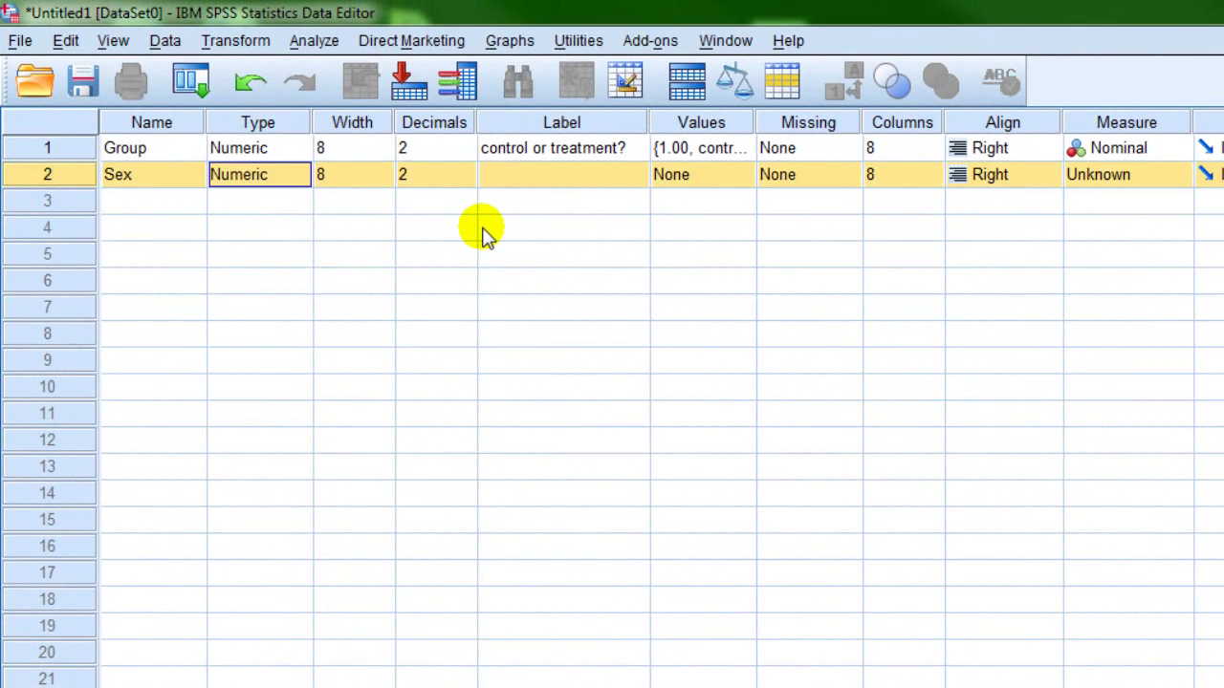
key("Tab")
key("Tab")
key("Tab")
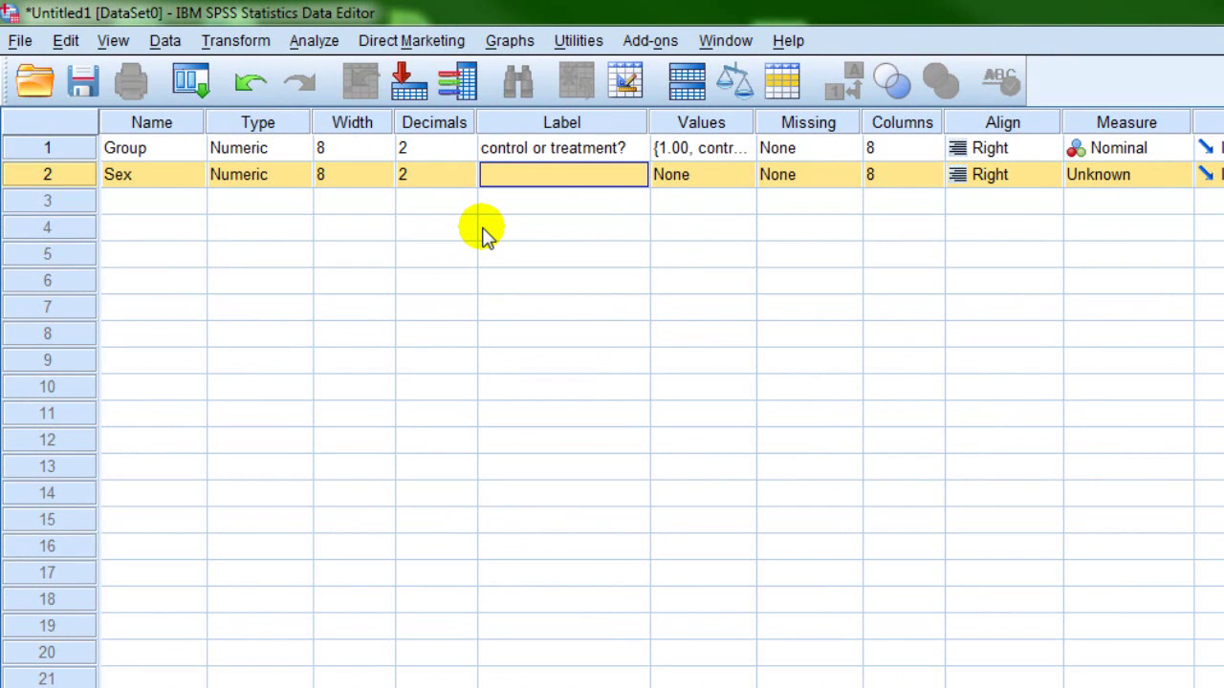
type("male or female?")
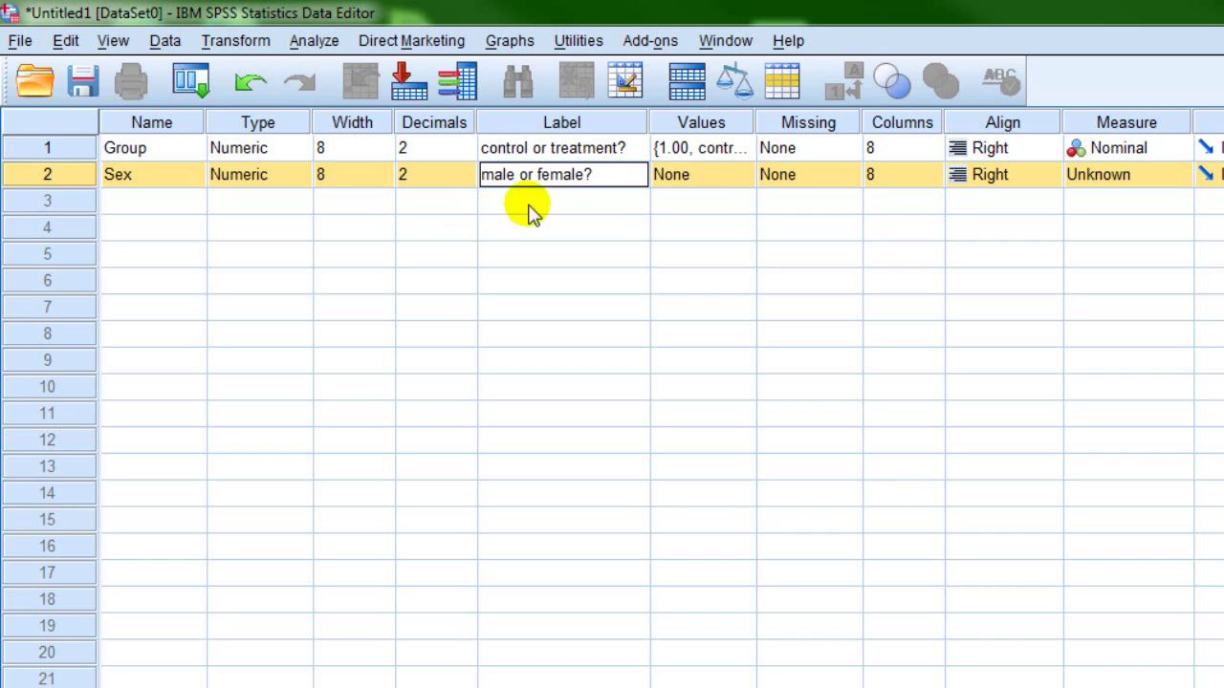
Step: Open the value labels for the Sex variable and add the value 1 with the label "male"
left_click(747, 174)
left_click(747, 174)
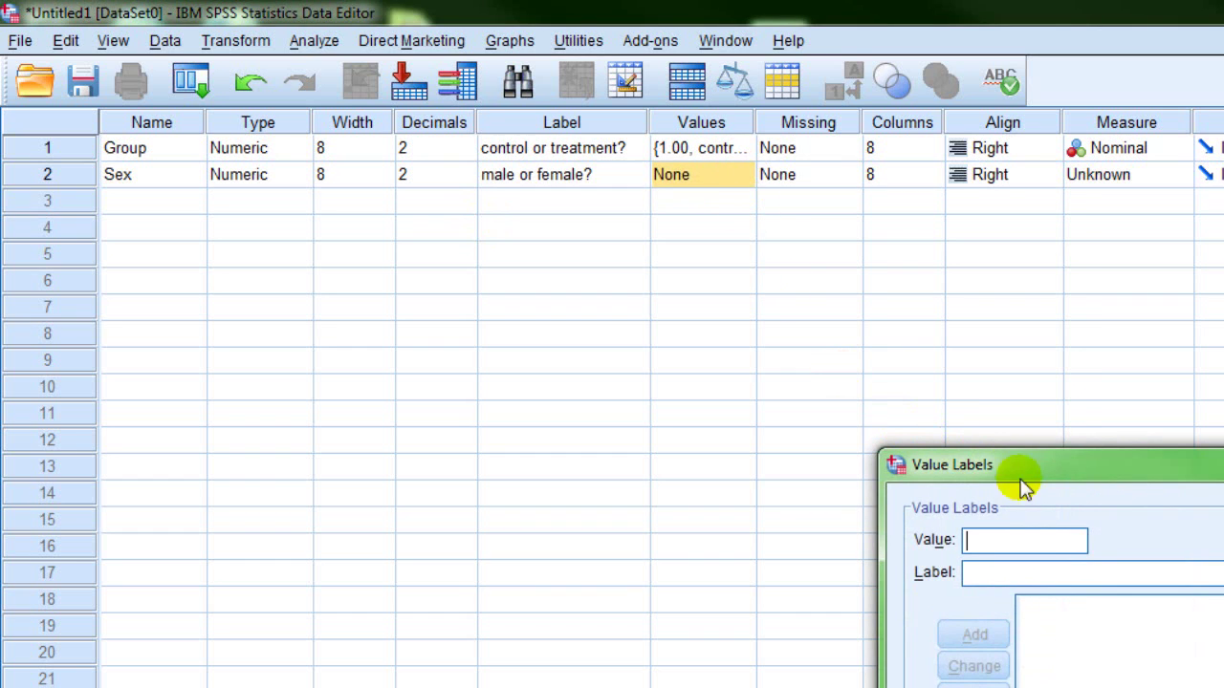
left_click_drag(1045, 468, 268, 238)
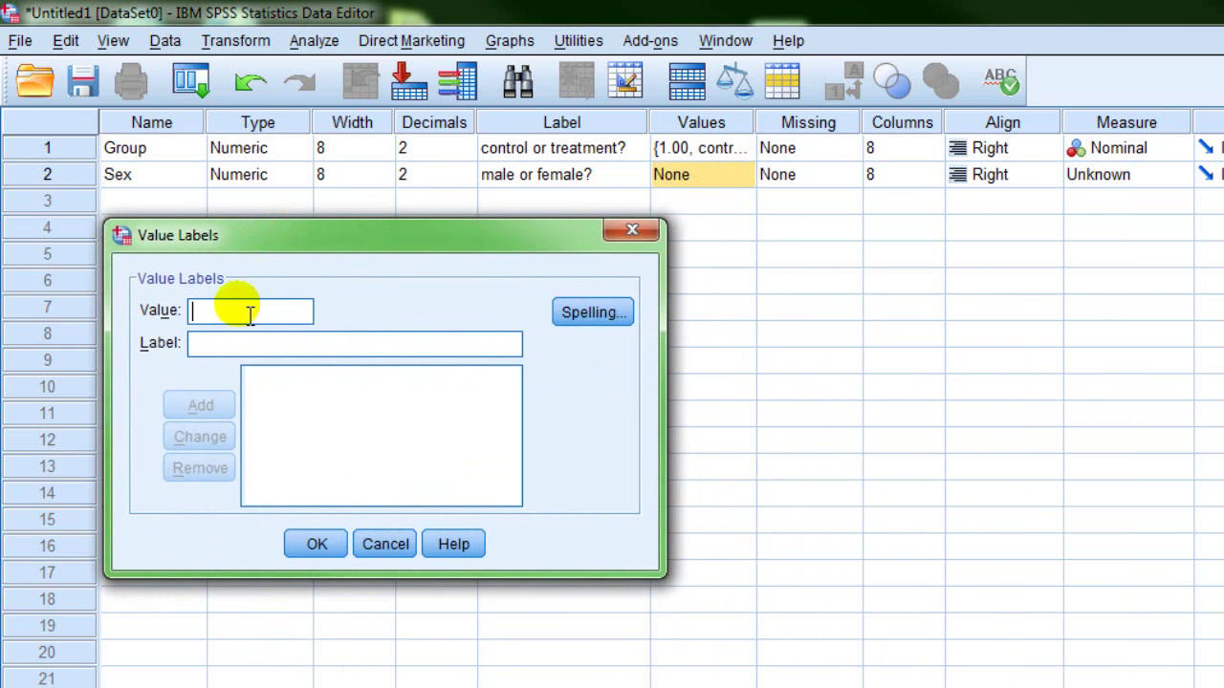
left_click(247, 316)
type("1male")
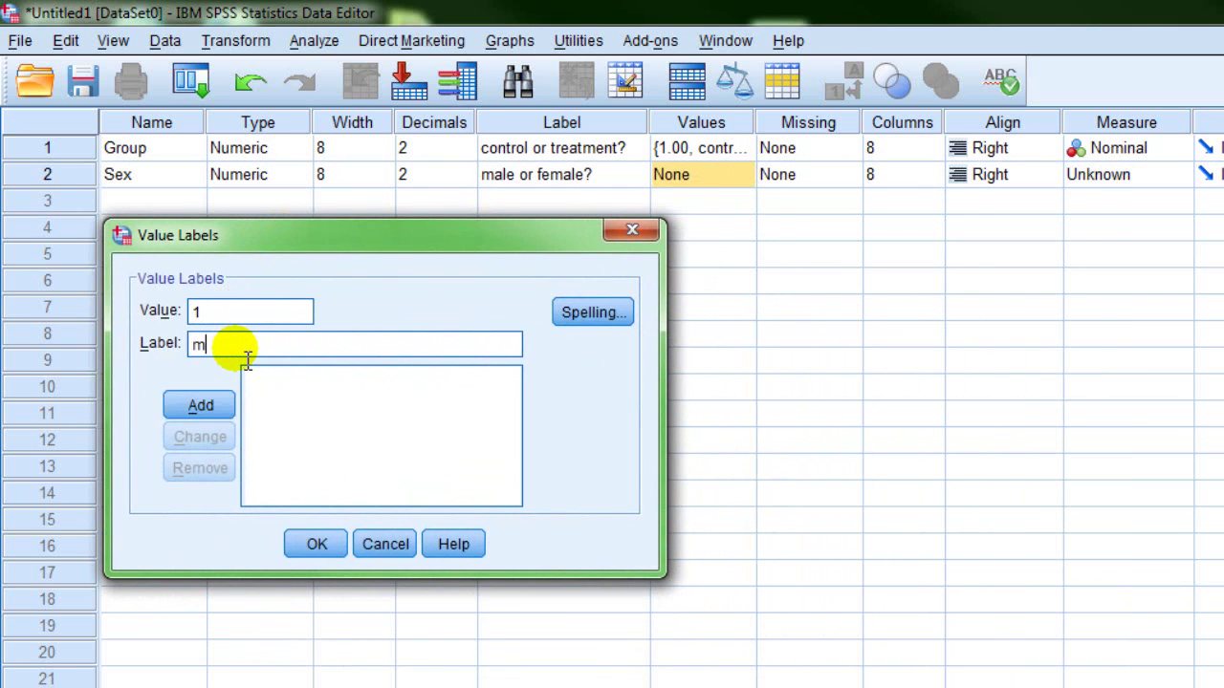
left_click(201, 406)
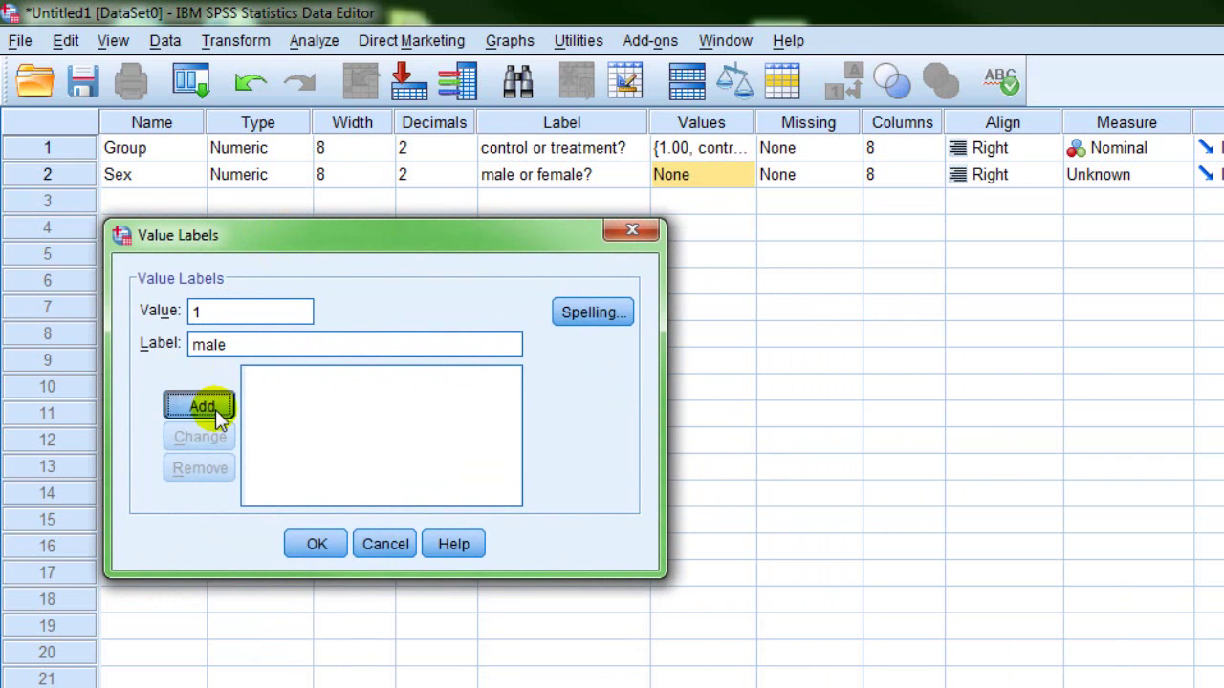
Step: Enter the label "female" and try to add it under value 1, declining to replace the existing label
type("1")
left_click(237, 355)
type("female")
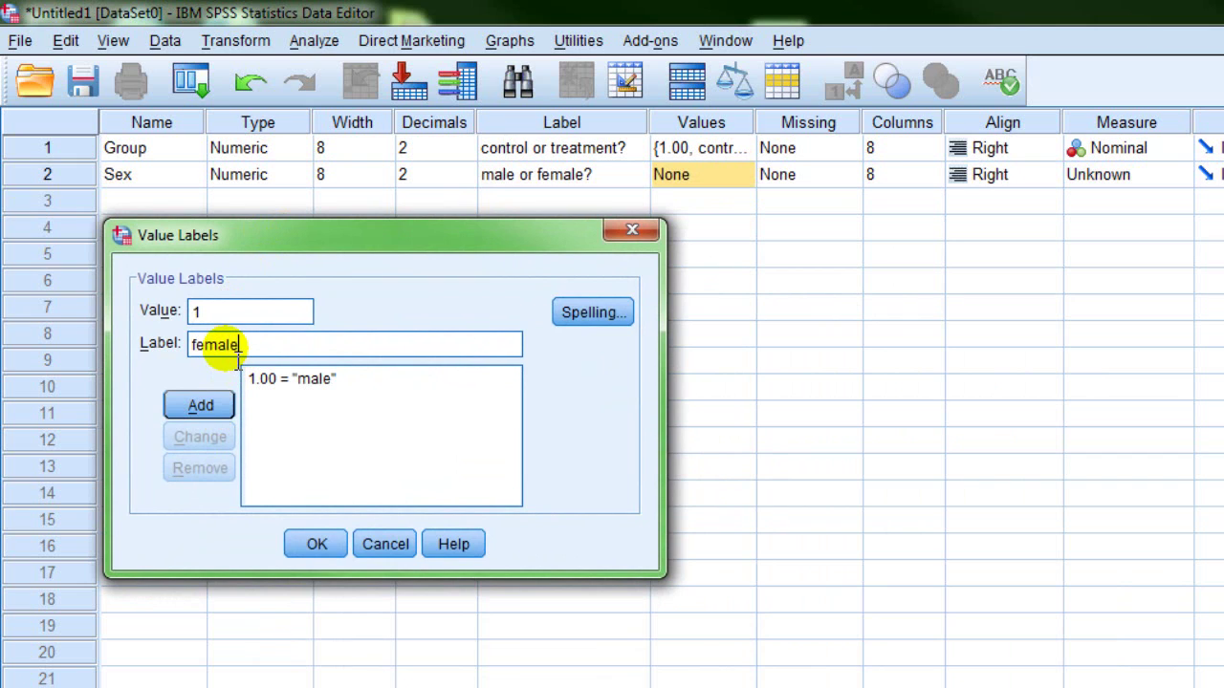
left_click(199, 407)
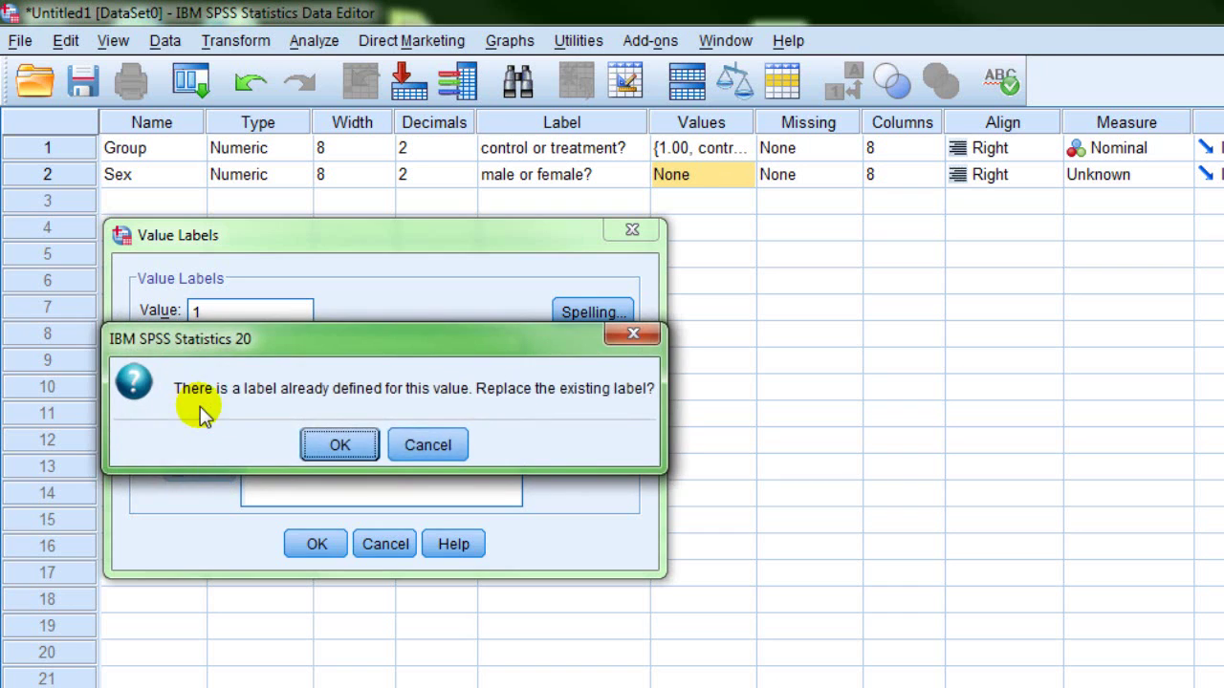
left_click(453, 455)
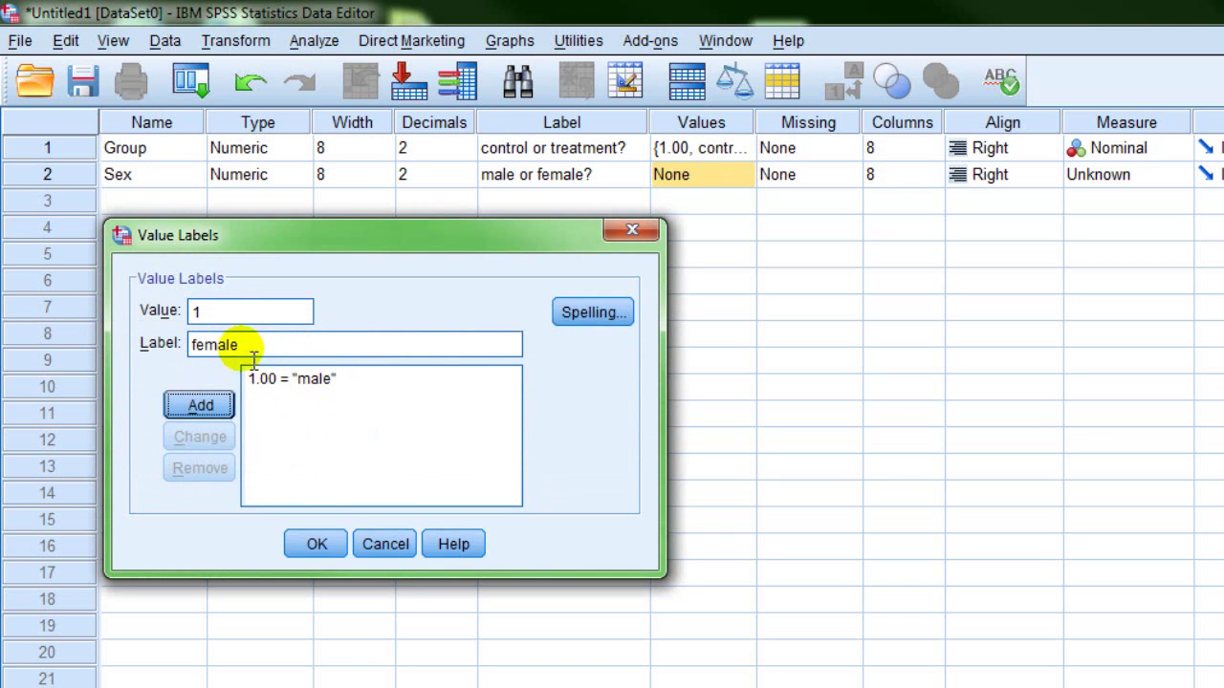
Step: Change the value for "female" to 2, add and accept the value labels, and set the Sex variable's measure to Nominal
left_click(207, 315)
key("BackSpace")
type("2")
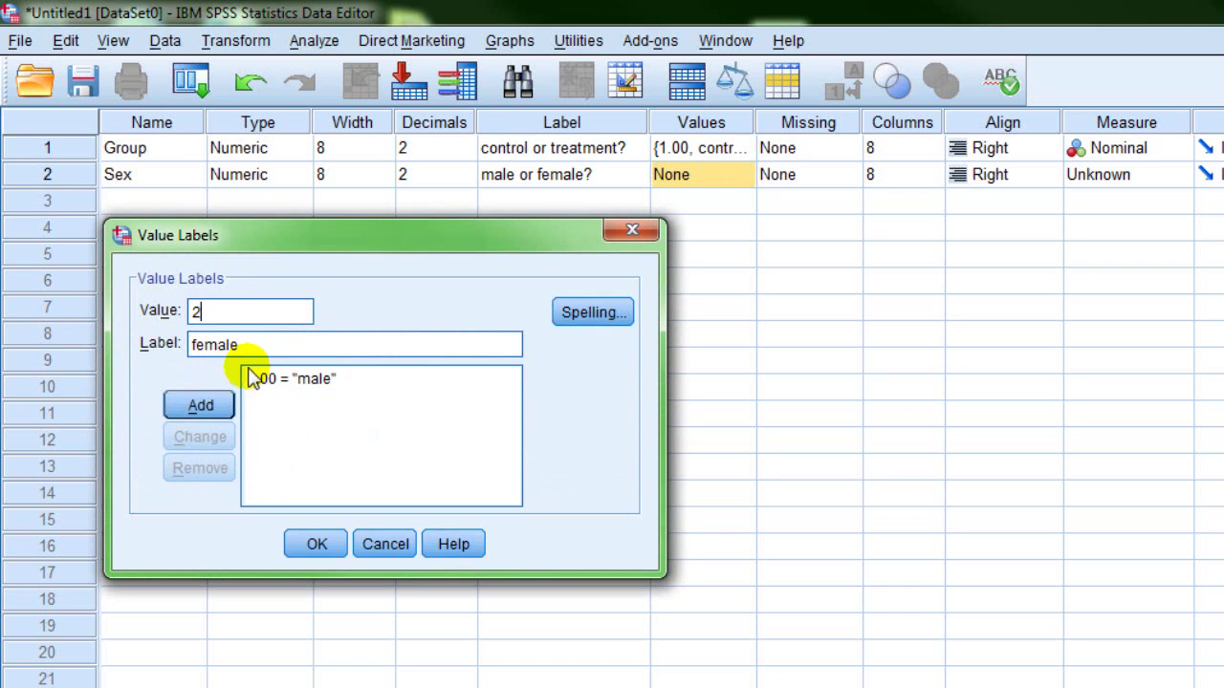
left_click(200, 406)
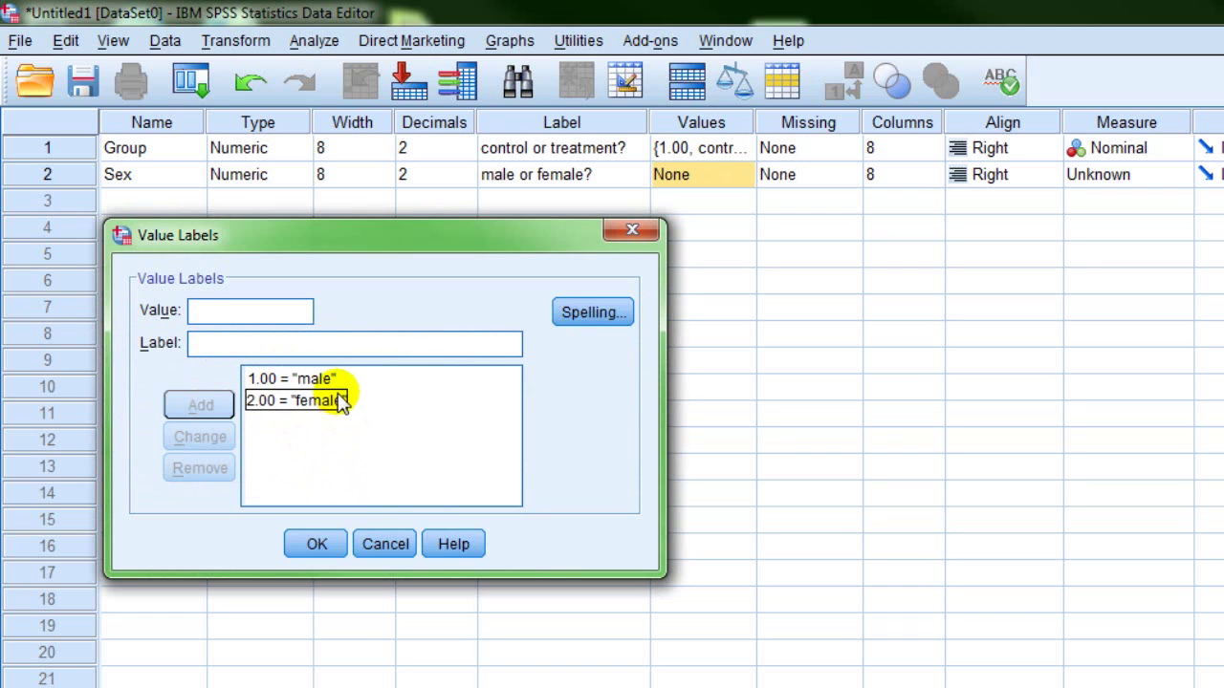
left_click(317, 547)
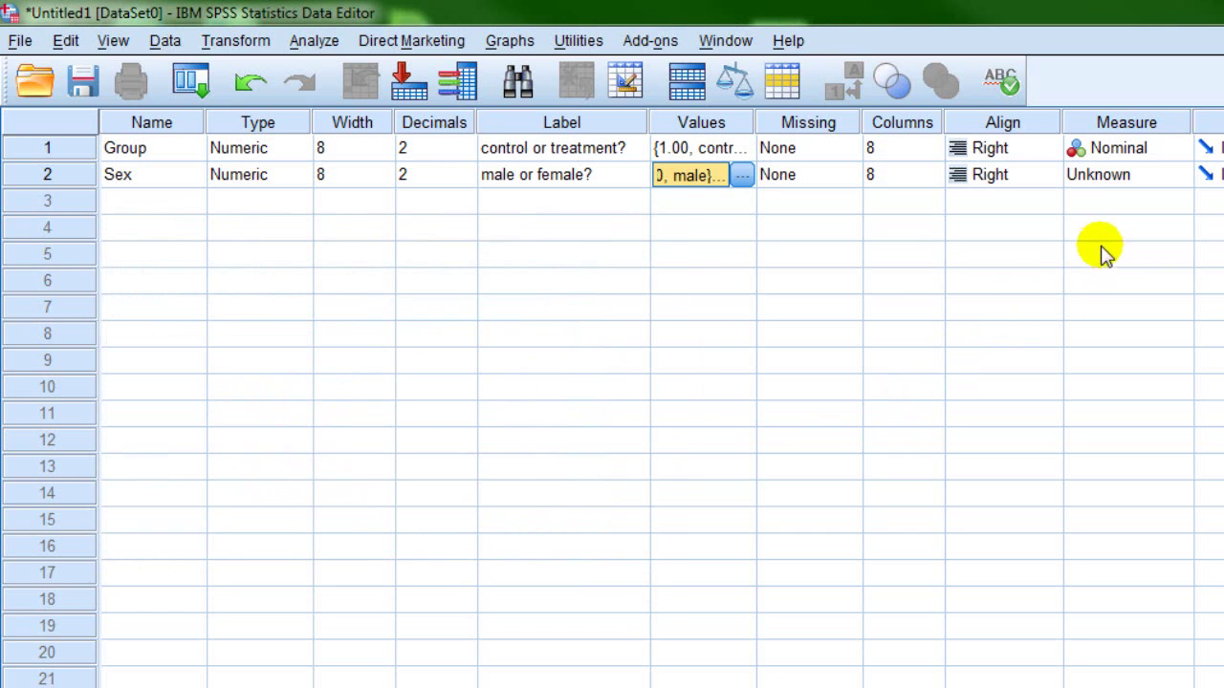
left_click(1188, 180)
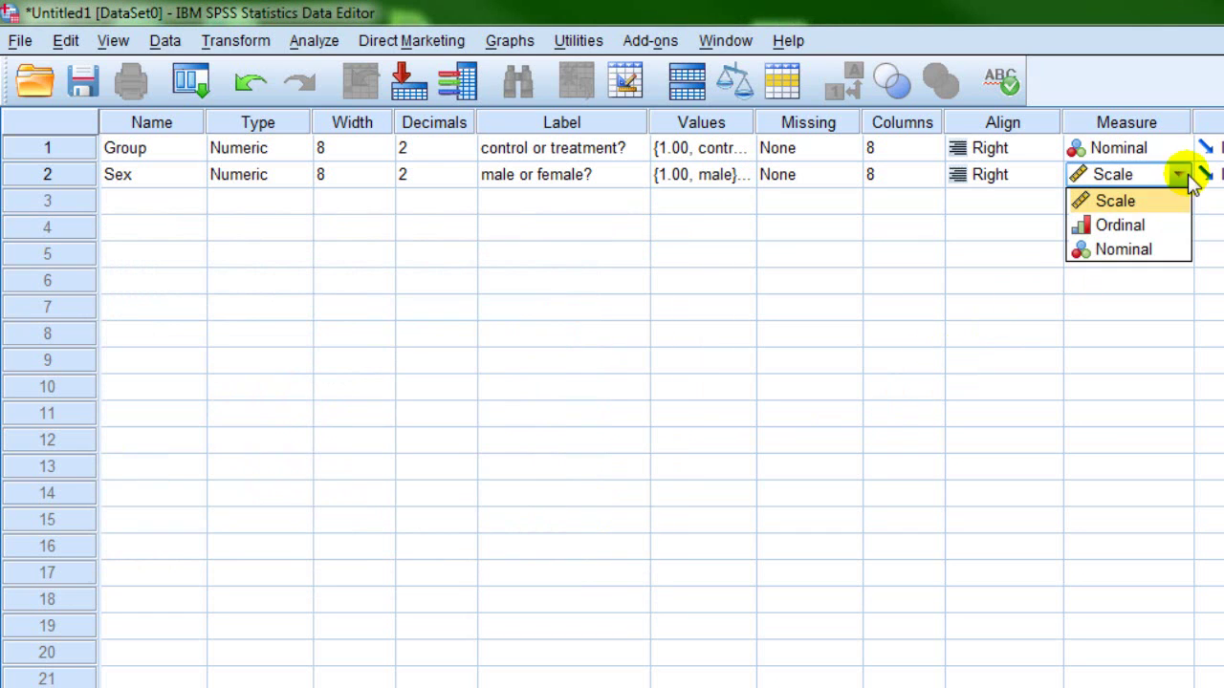
left_click(1115, 249)
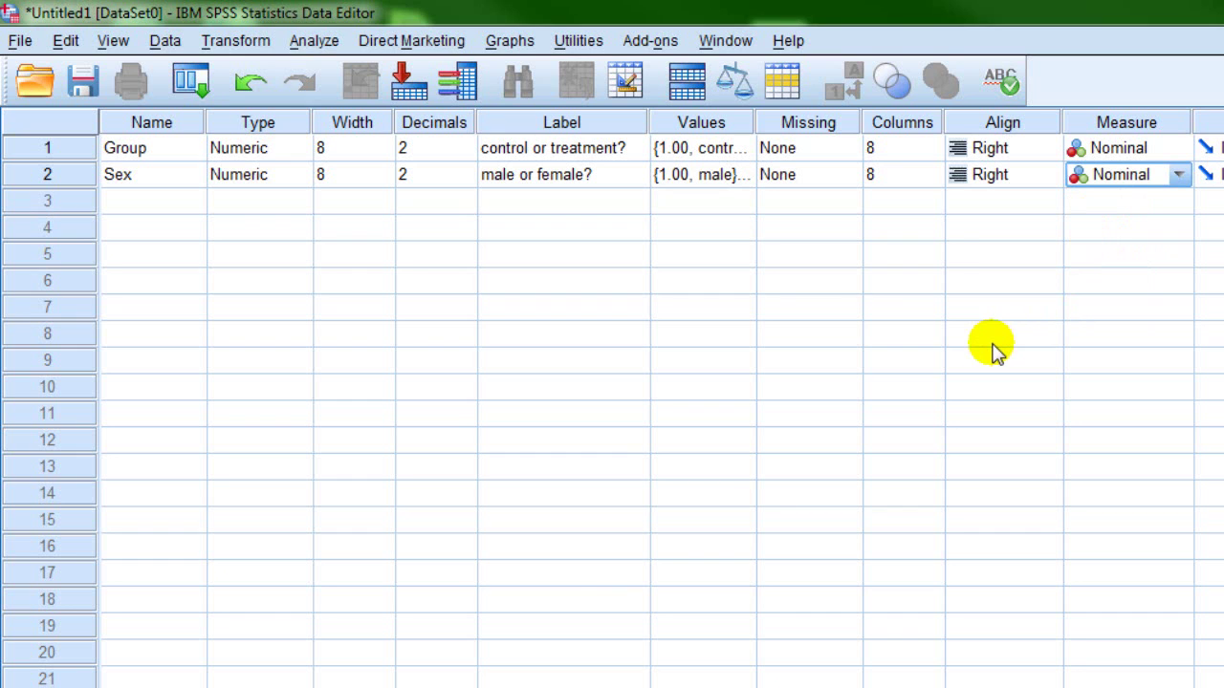
Step: Check the hours-of-sleep question in the Our Experiment Word document, and back in the SPSS Data Editor add a third variable named hours_slept
key("alt+Tab")
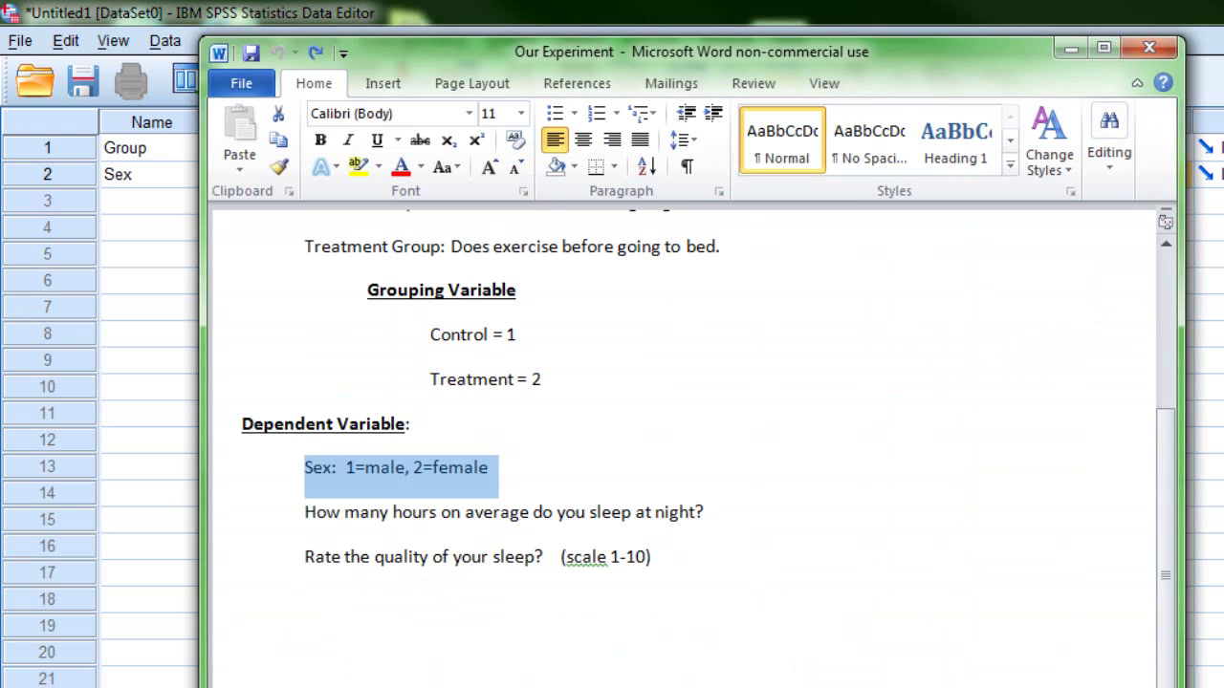
left_click_drag(311, 513, 784, 511)
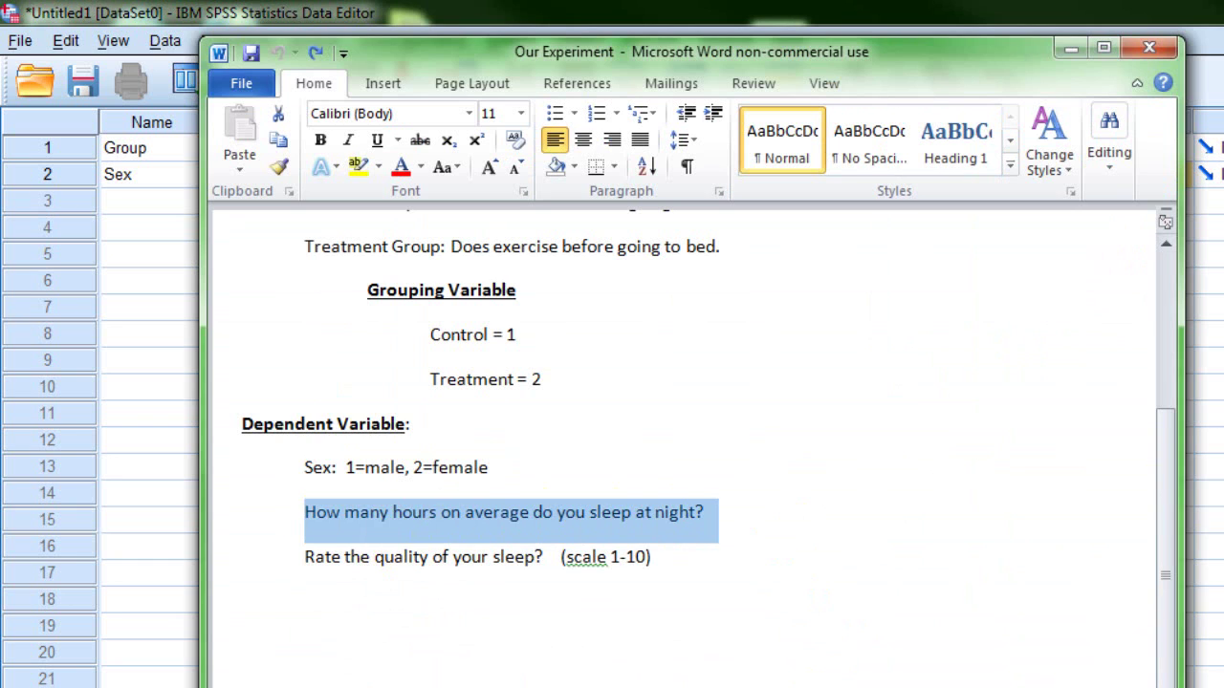
key("alt+Tab")
left_click(137, 209)
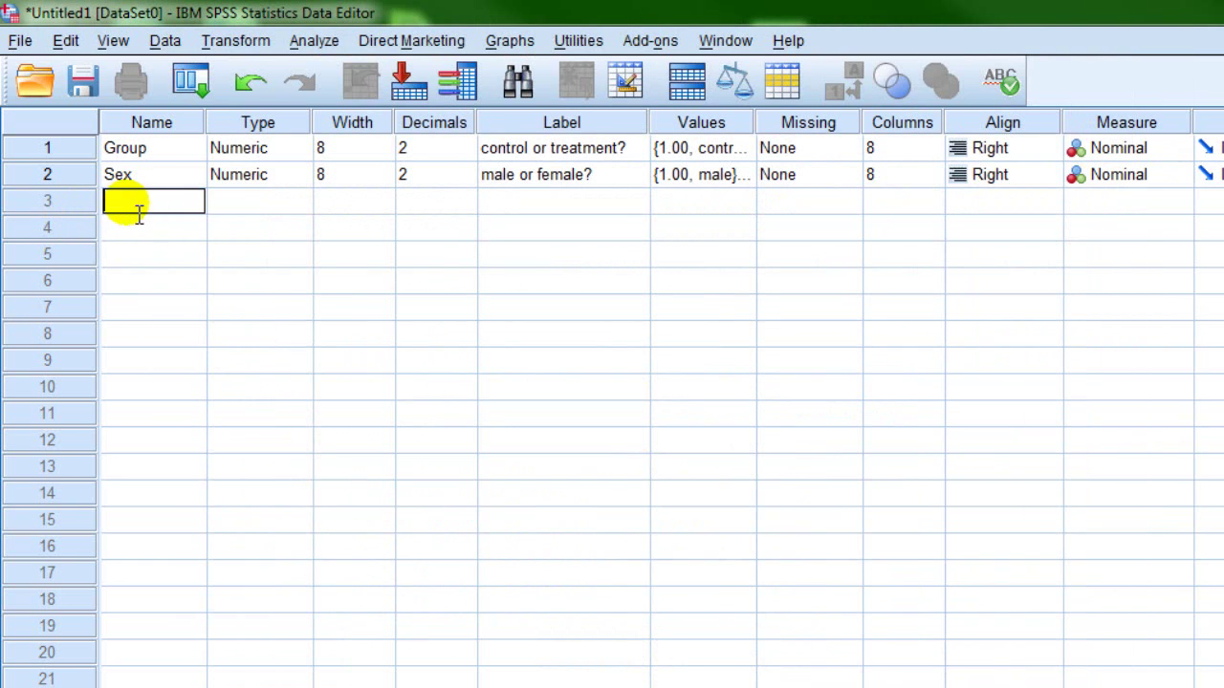
type("hours")
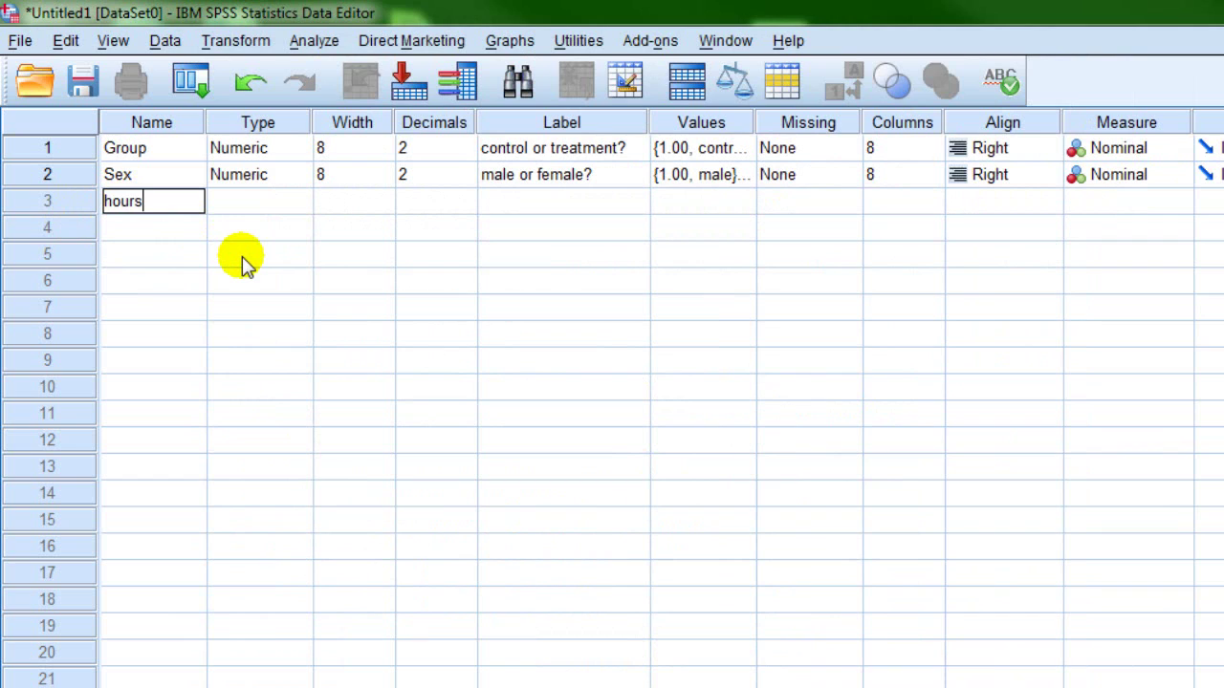
type("_slept")
Step: Enter "how many hours did you sleep last night?" as the label of the hours_slept variable
left_click(500, 204)
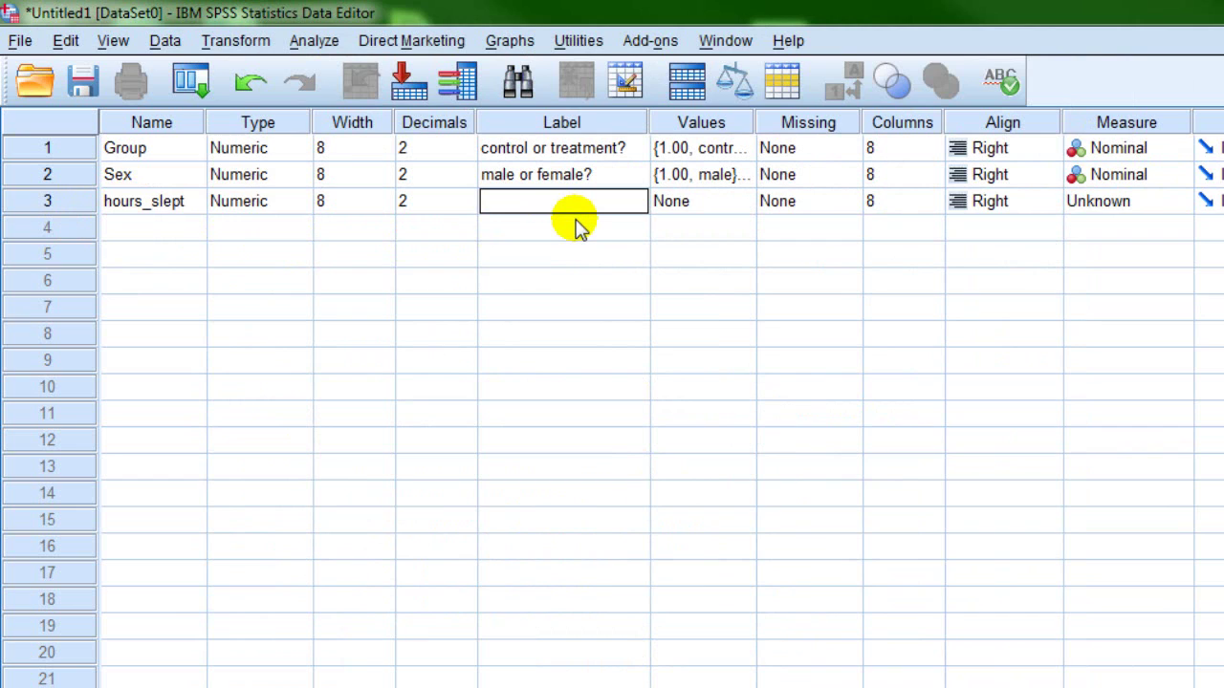
type("how many hours did you selpp")
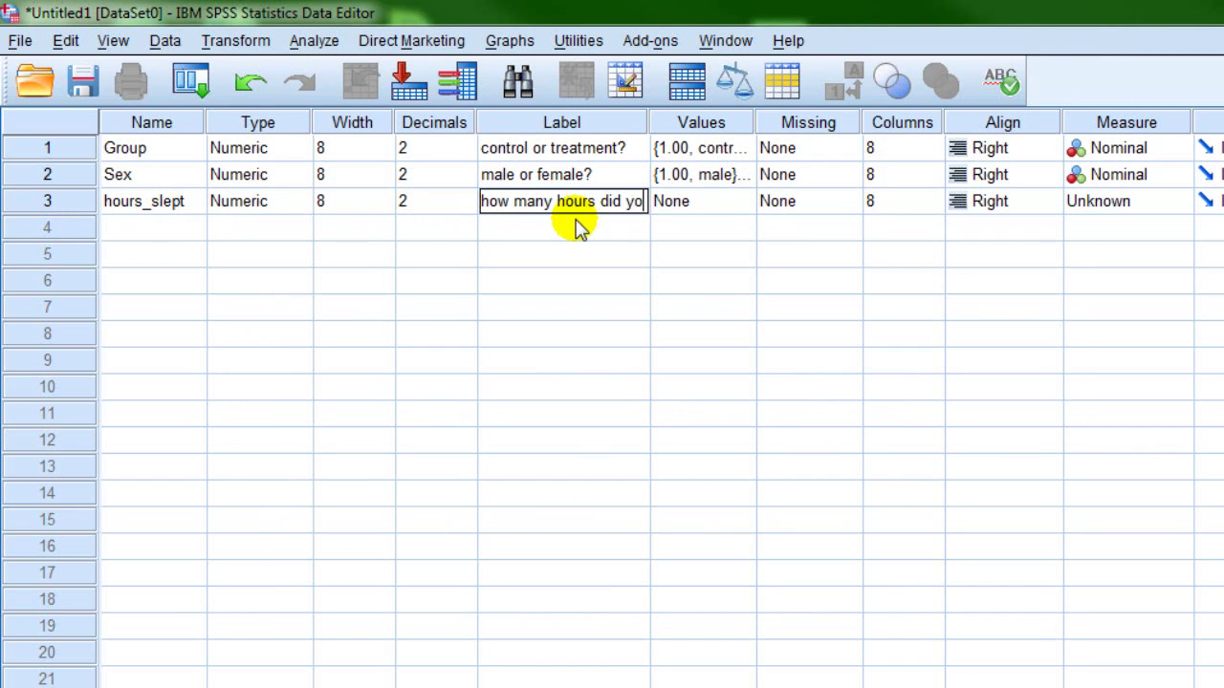
key("BackSpace")
key("BackSpace")
key("BackSpace")
key("BackSpace")
type("le")
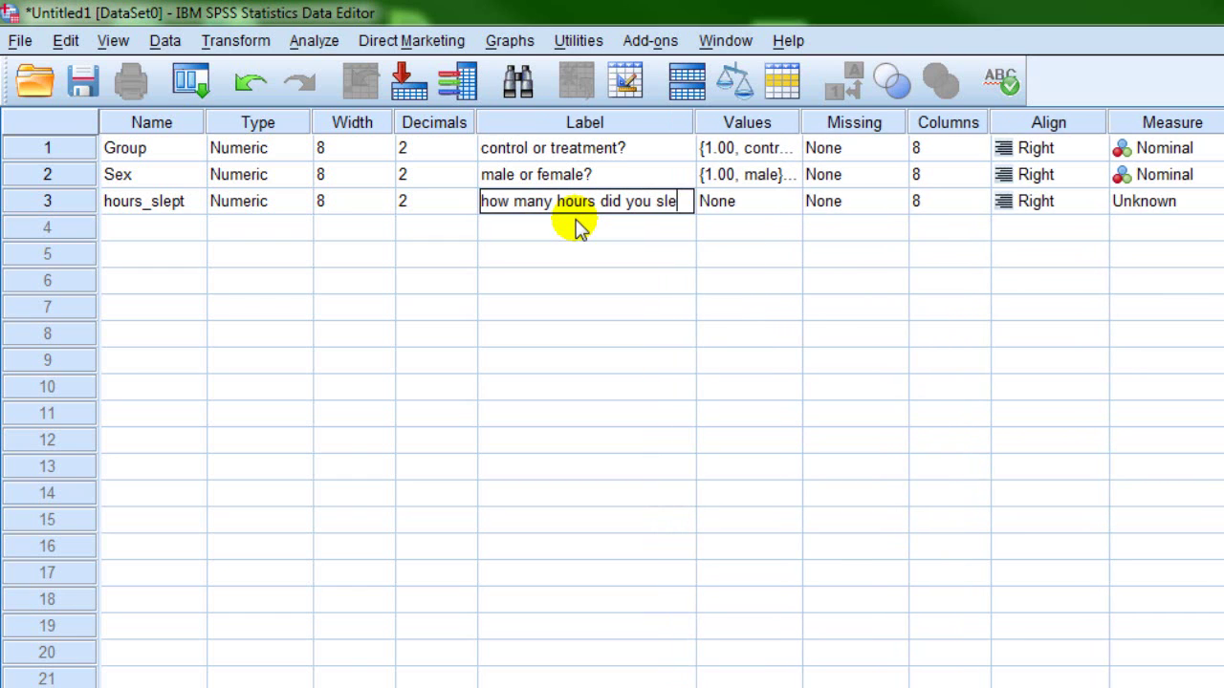
type("ep last night?")
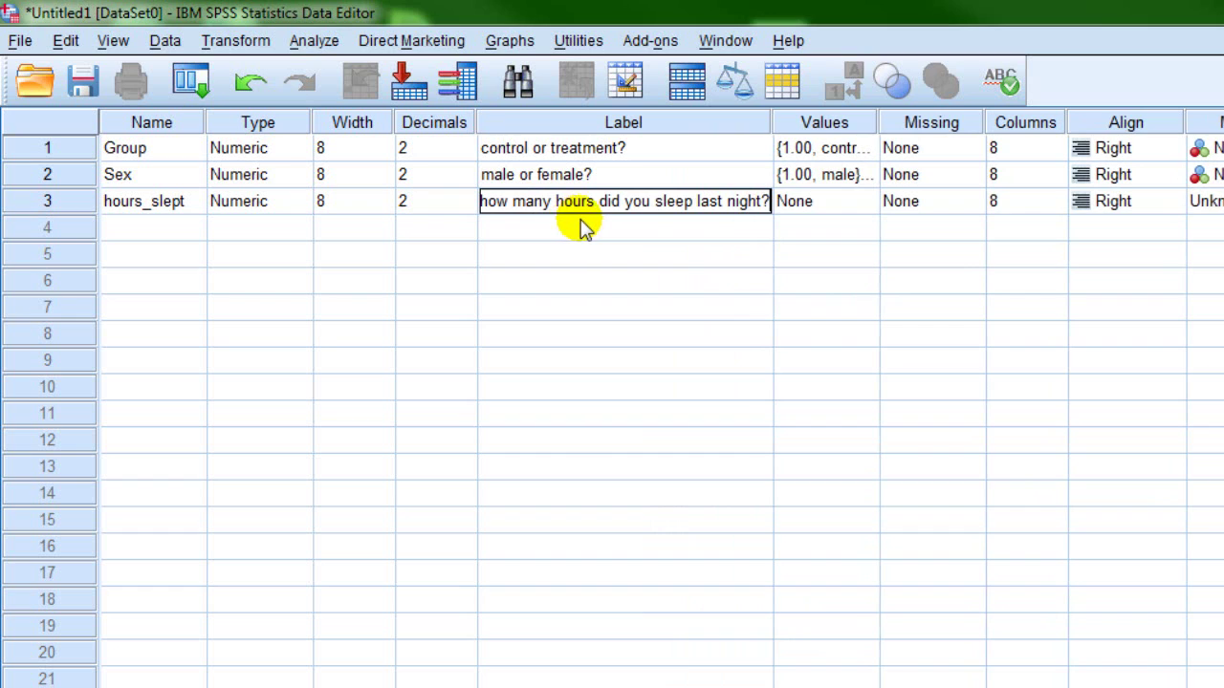
Step: Replace the word "last" with "at" in the hours_slept variable's label
double_click(671, 207)
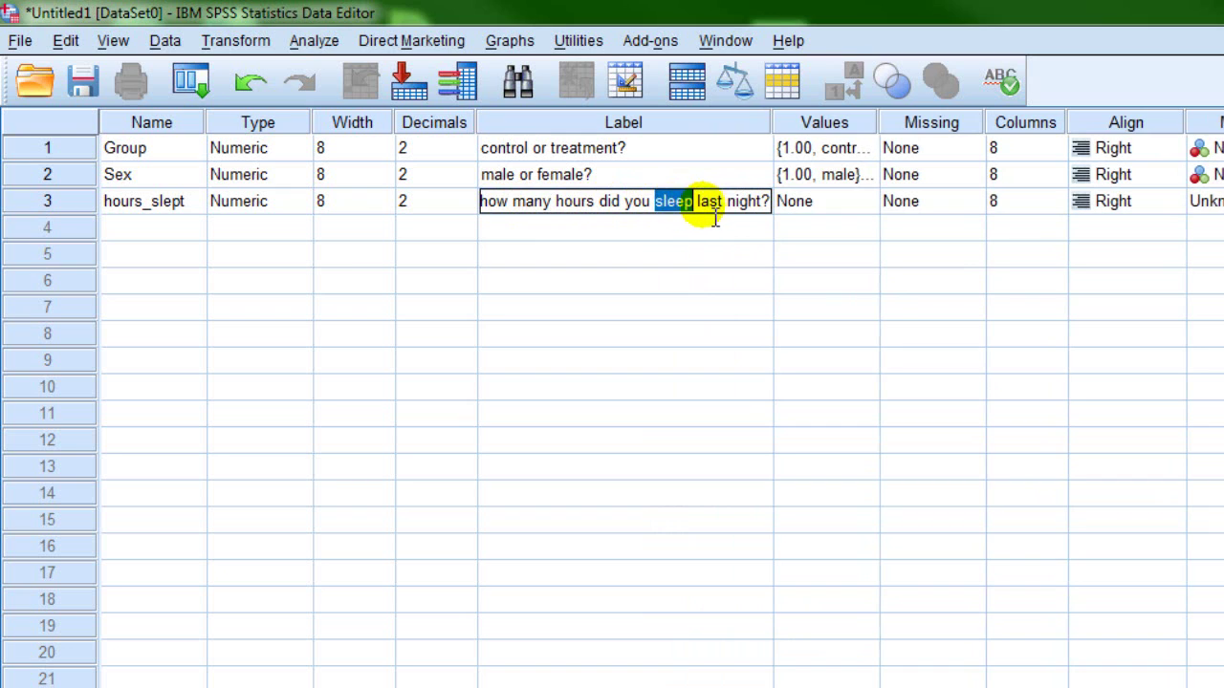
double_click(717, 206)
type("at")
left_click(806, 285)
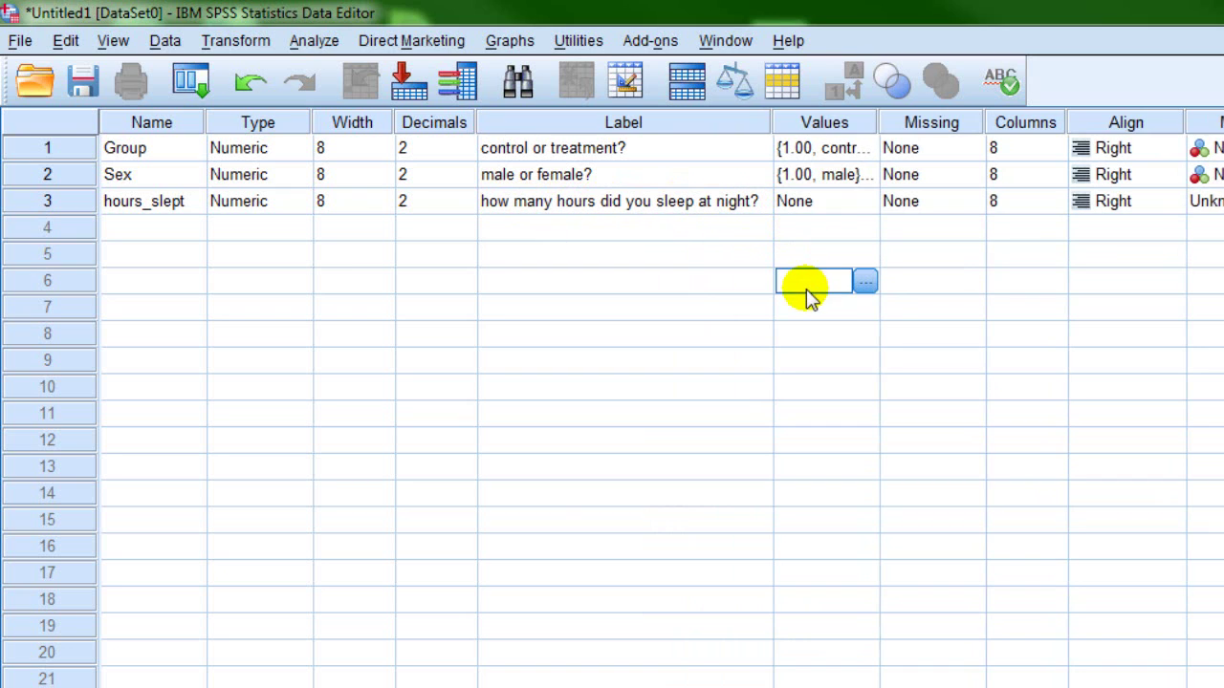
Step: Look at the value labels dialog for hours_slept without defining any labels, and set the variable's measure to Scale
double_click(864, 205)
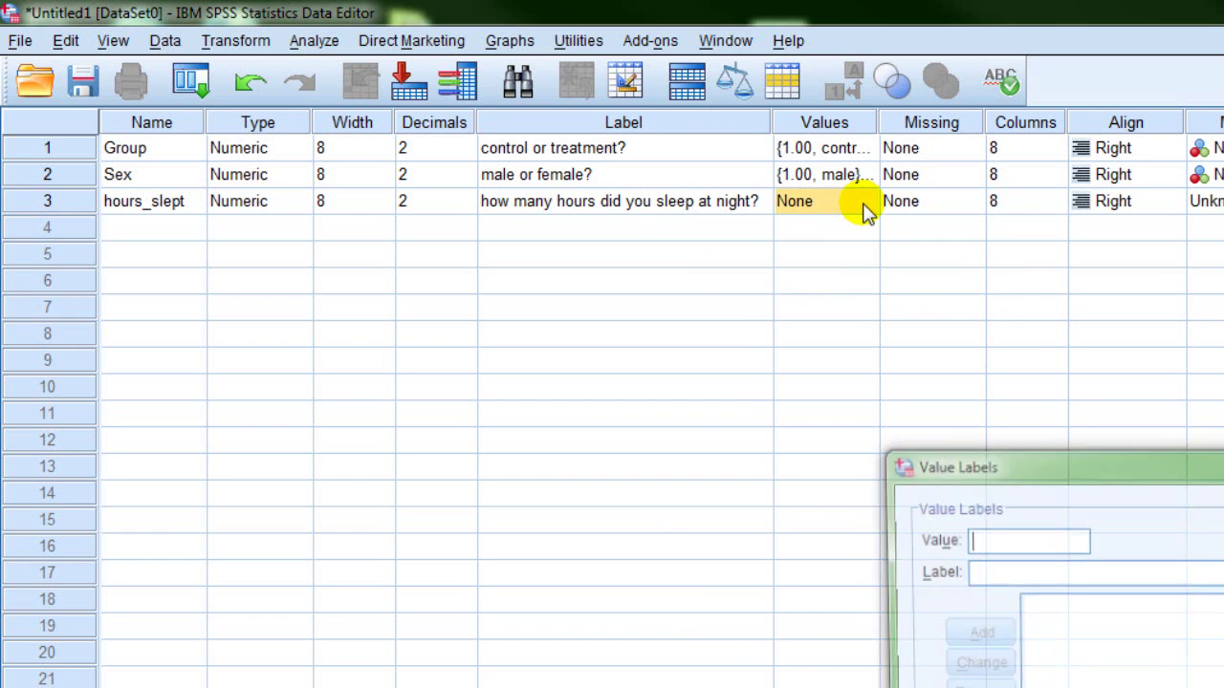
left_click_drag(1209, 467, 669, 292)
left_click(701, 276)
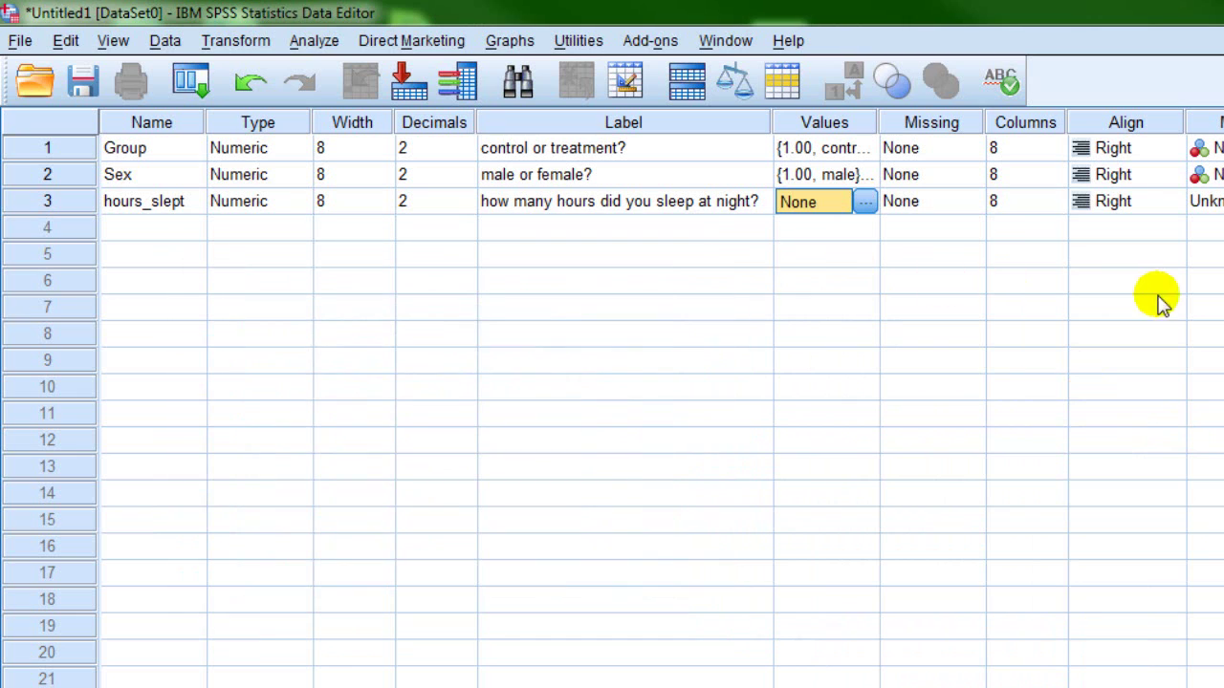
left_click(1207, 201)
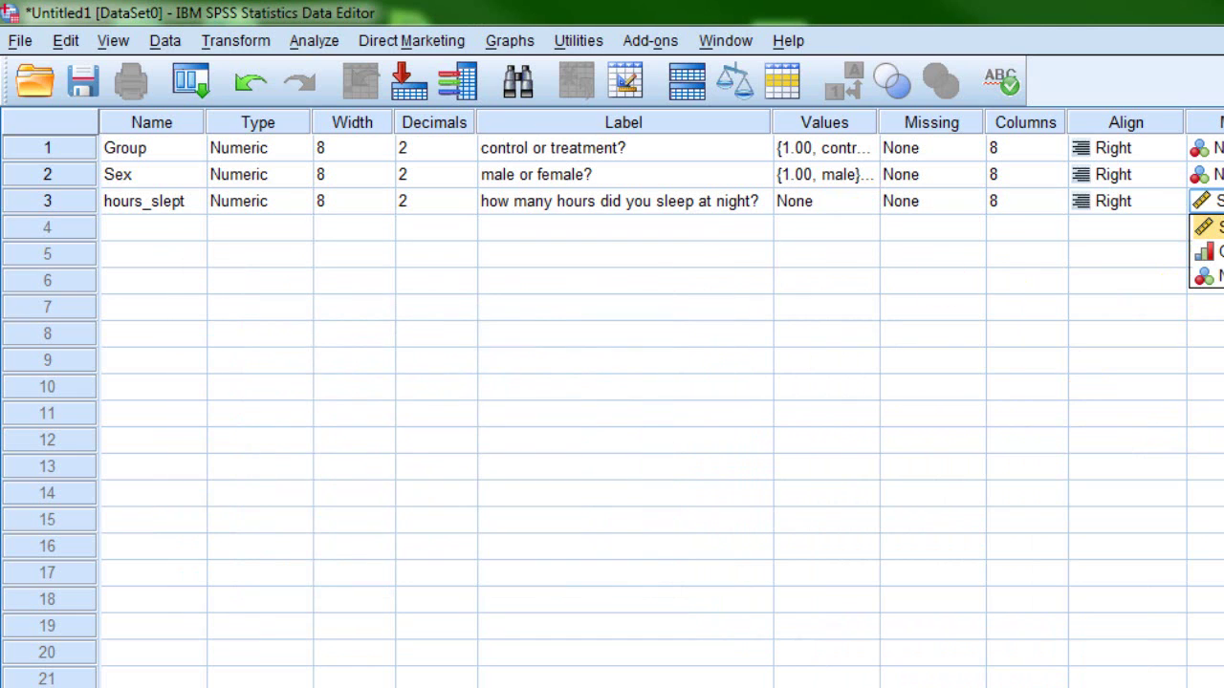
key("Return")
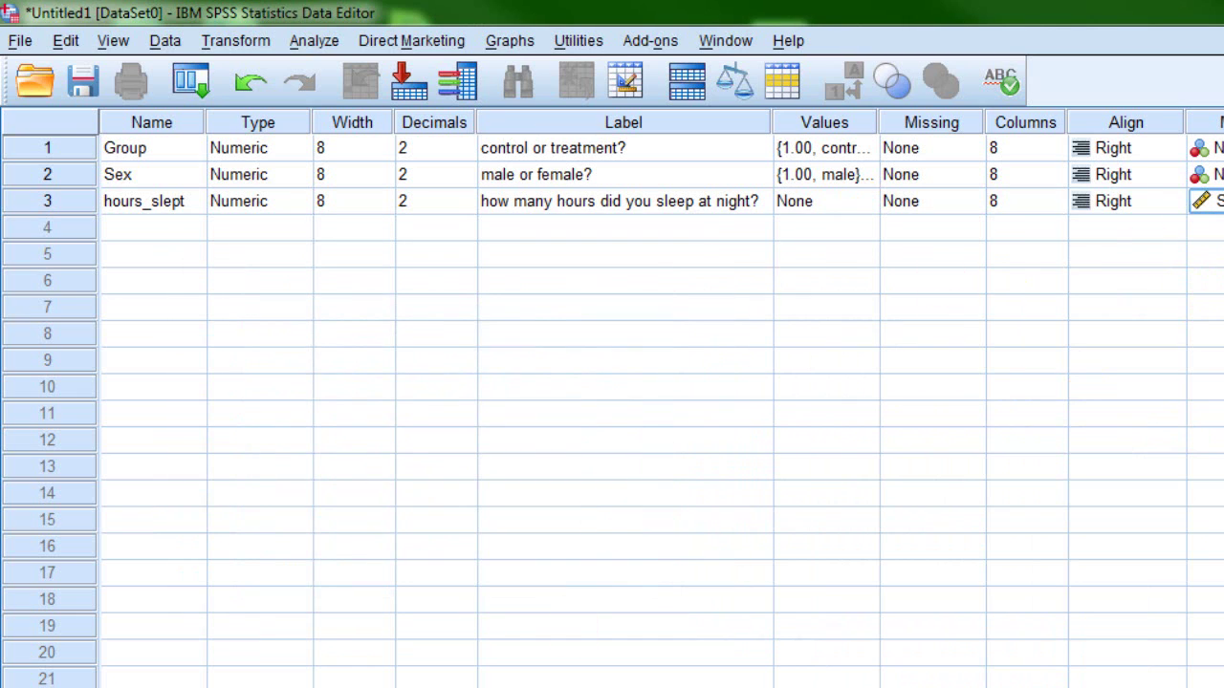
Step: Check the sleep-quality question in the Our Experiment Word document, and back in the SPSS Data Editor add a fourth variable named sleep_quality
key("alt+Tab")
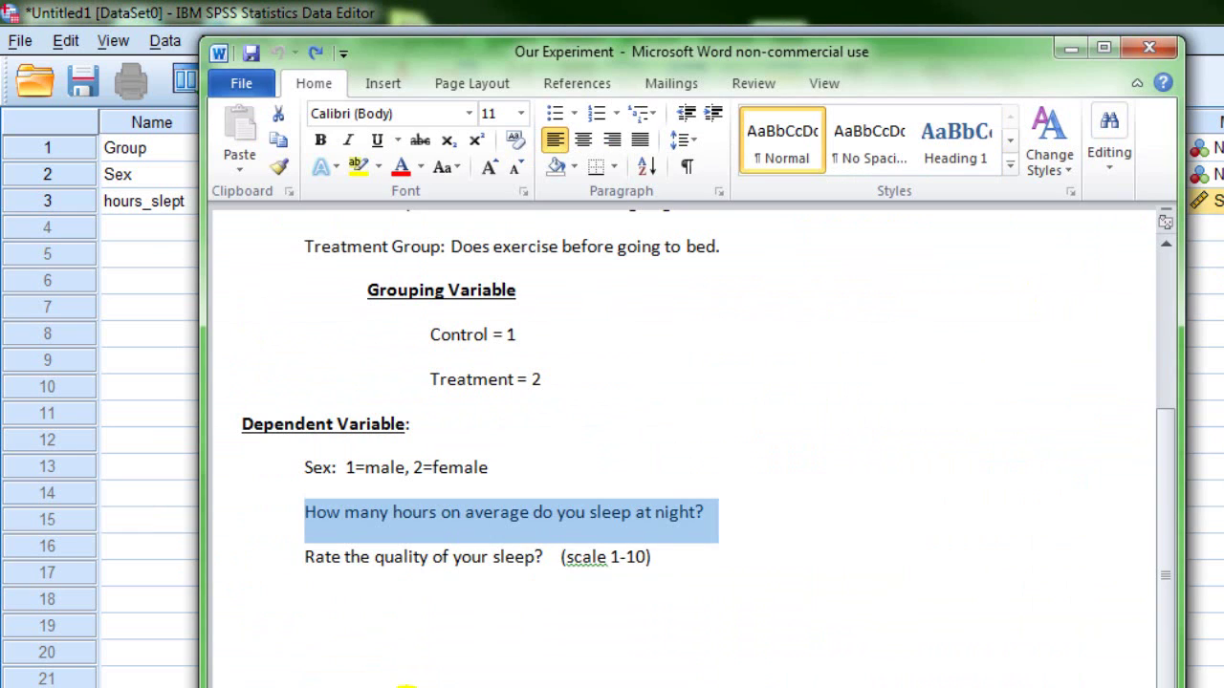
left_click_drag(322, 565, 664, 546)
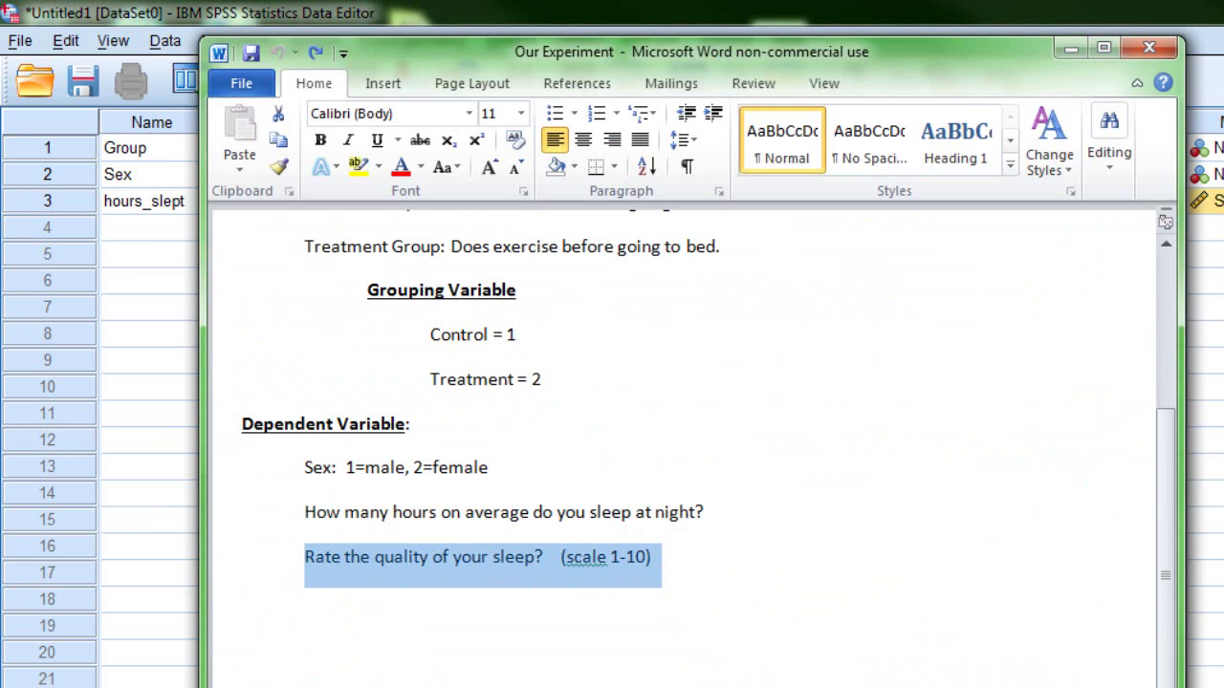
left_click(1071, 48)
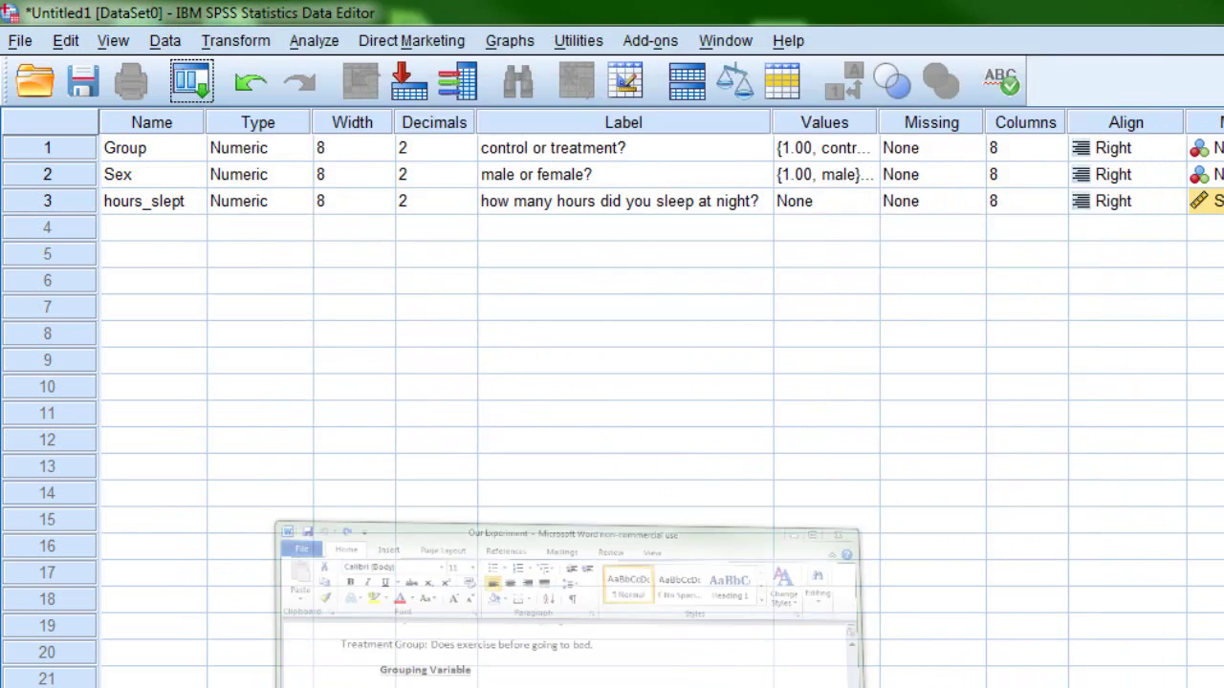
left_click(137, 230)
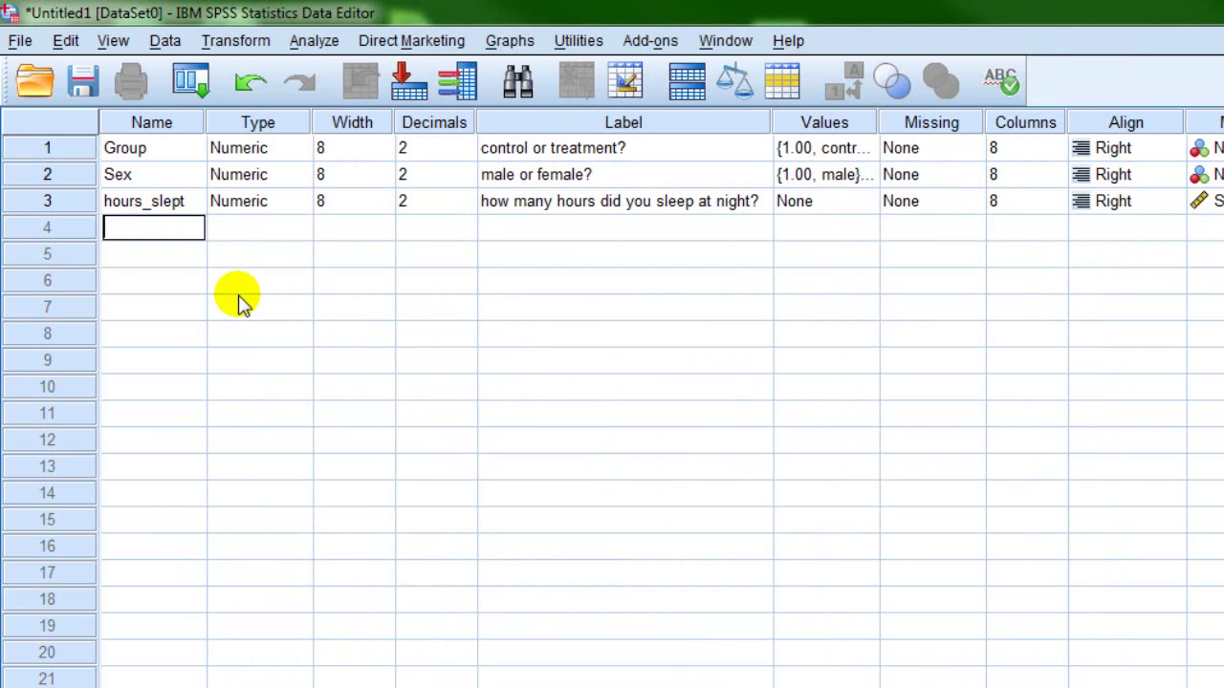
type("sleep_quality")
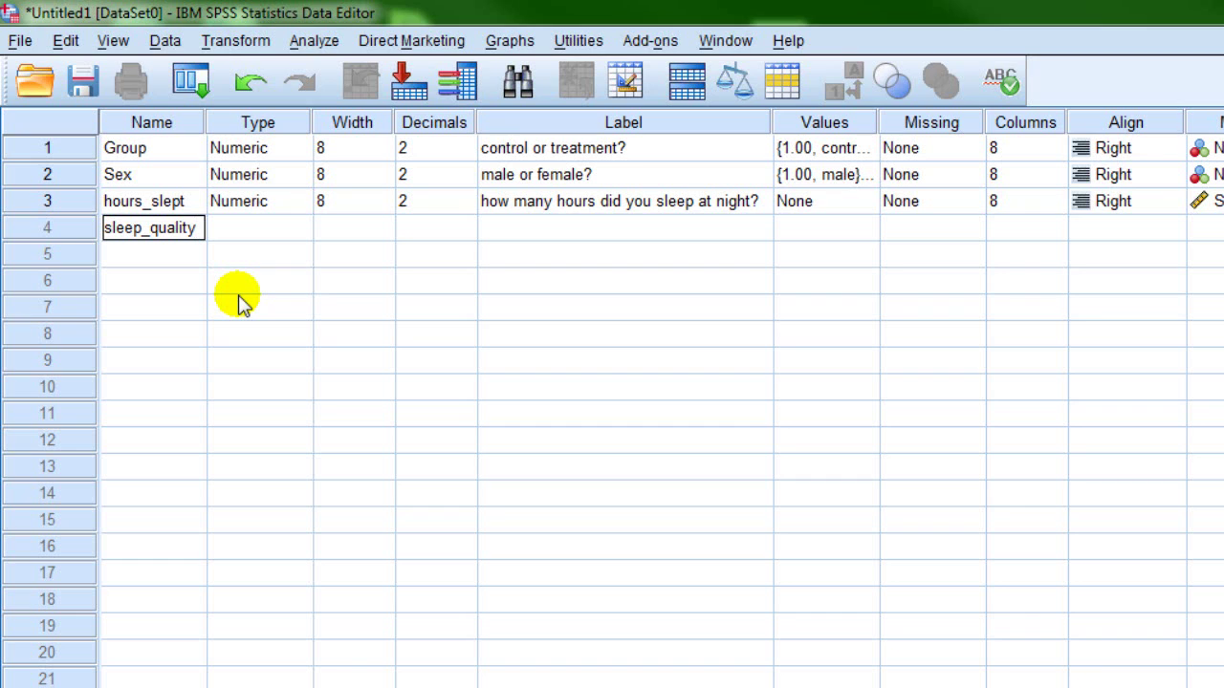
Step: Enter "rate your sleep quality (1-10)" as the label of the sleep_quality variable
key("Tab")
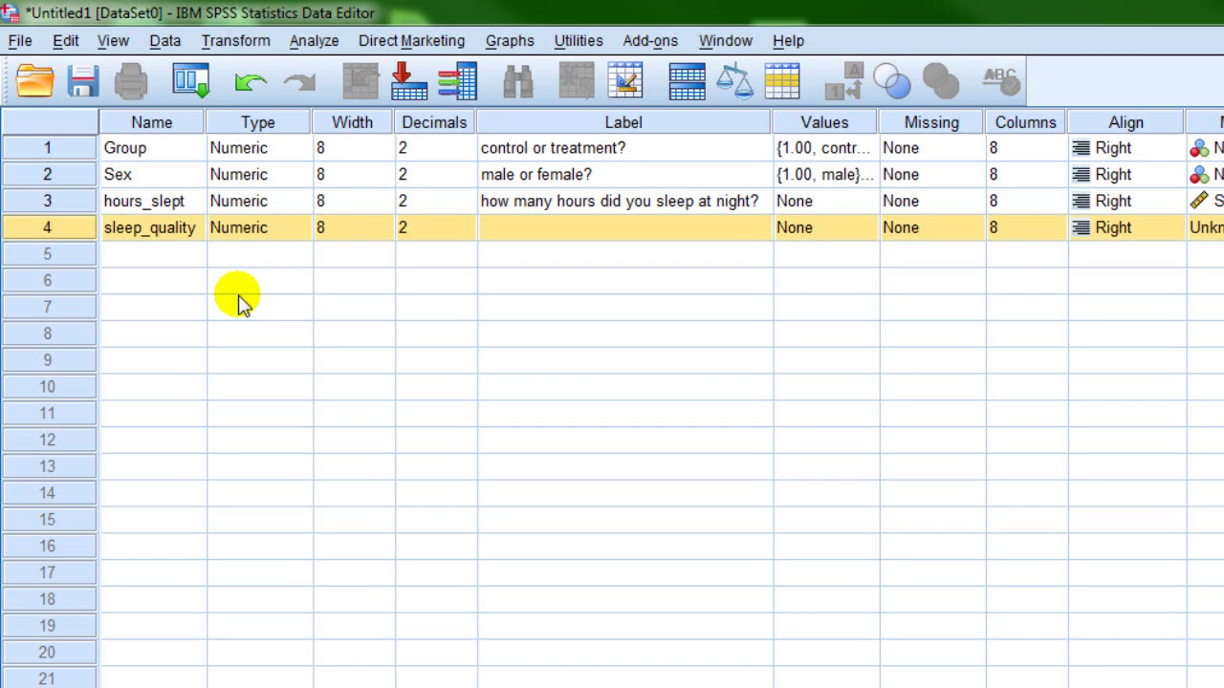
key("Tab")
key("Tab")
key("Tab")
key("Tab")
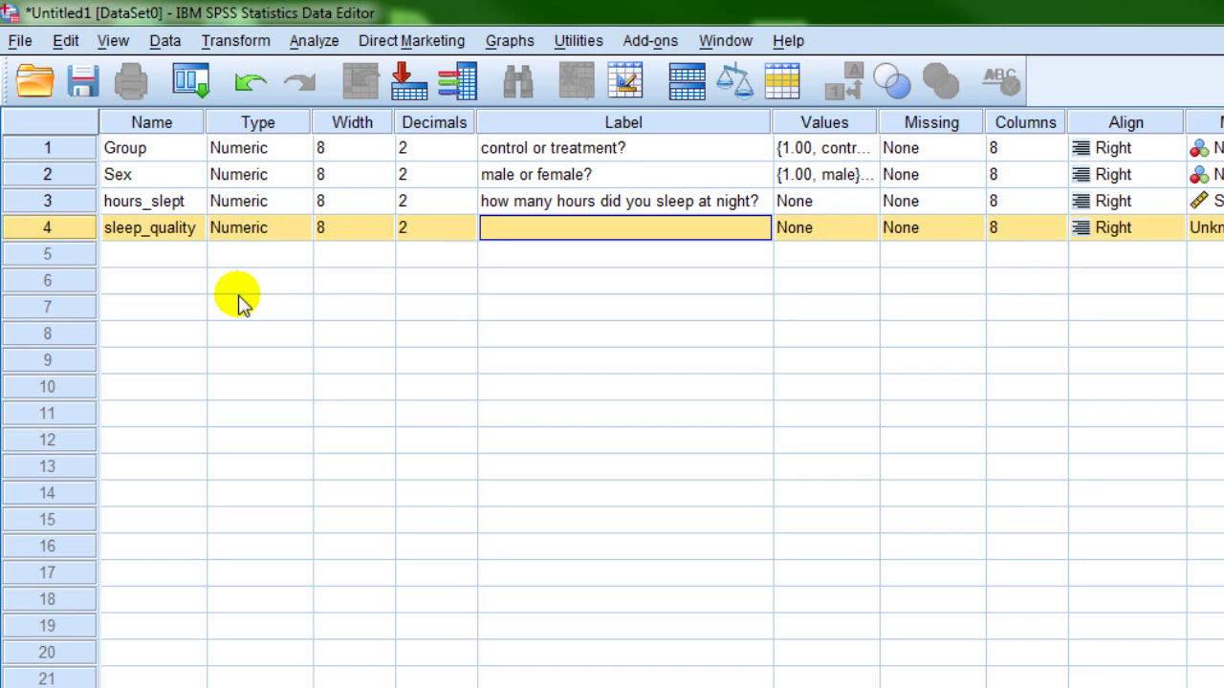
type("rate your sleep quality (1-10")
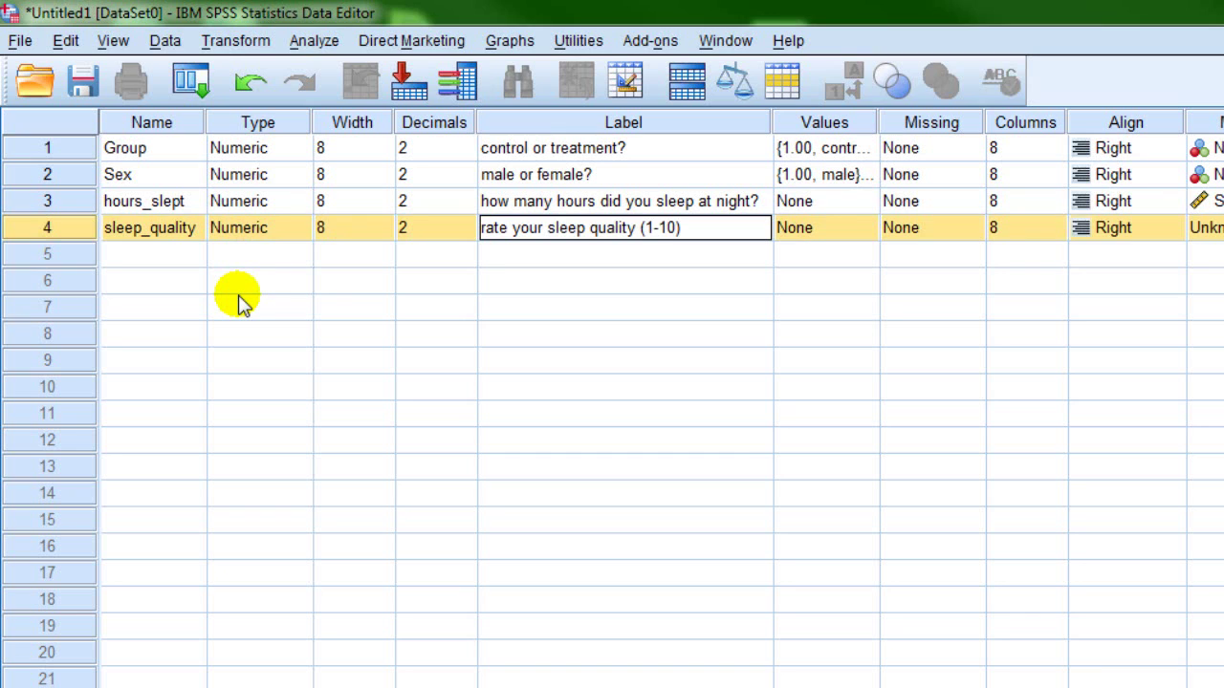
double_click(532, 230)
left_click(531, 229)
left_click(532, 230)
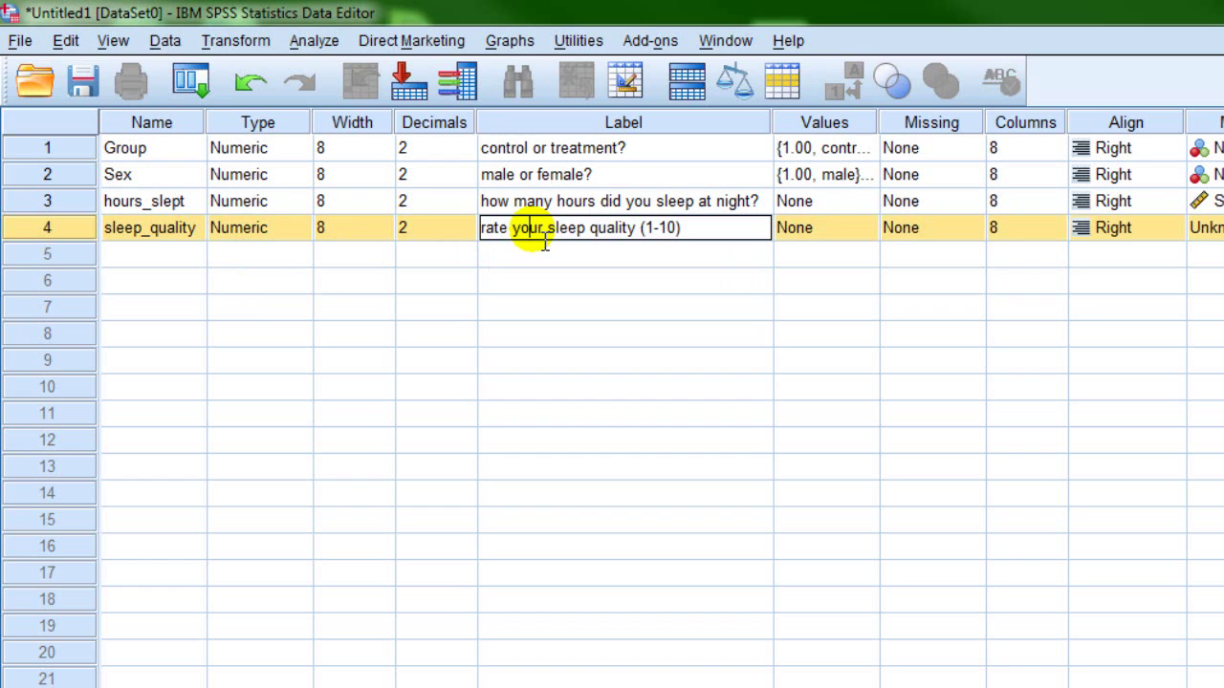
double_click(544, 239)
left_click(543, 239)
double_click(543, 239)
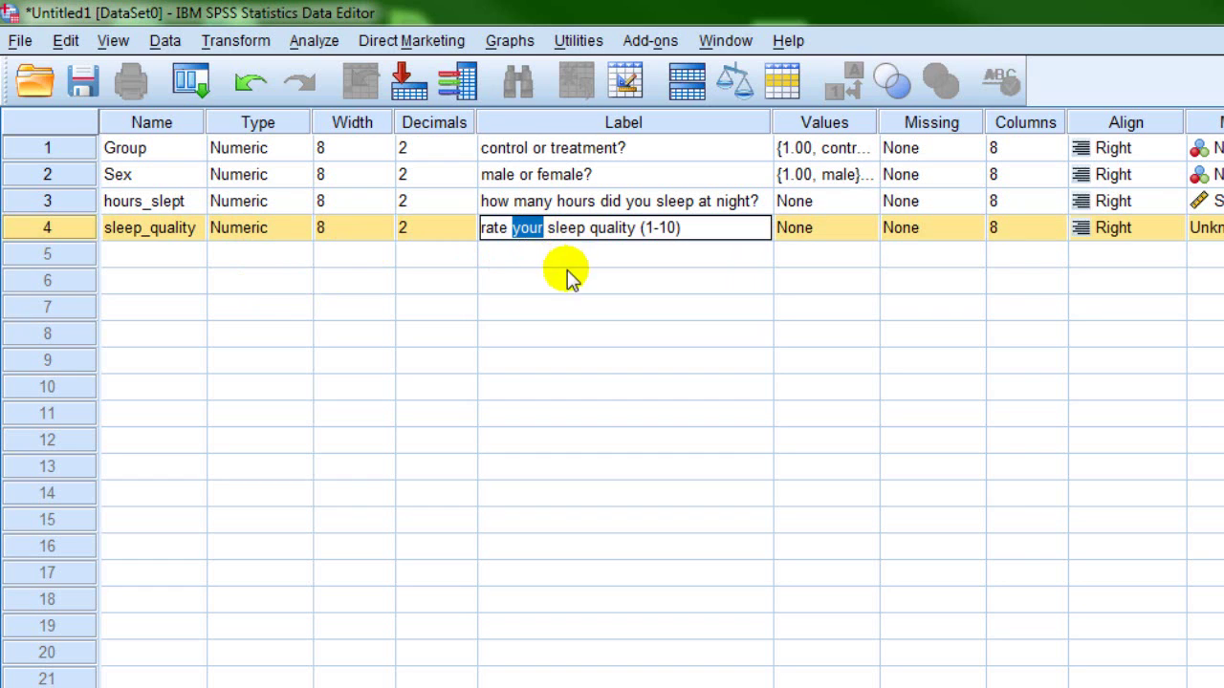
left_click(569, 277)
left_click(560, 228)
left_click(568, 228)
left_click(570, 232)
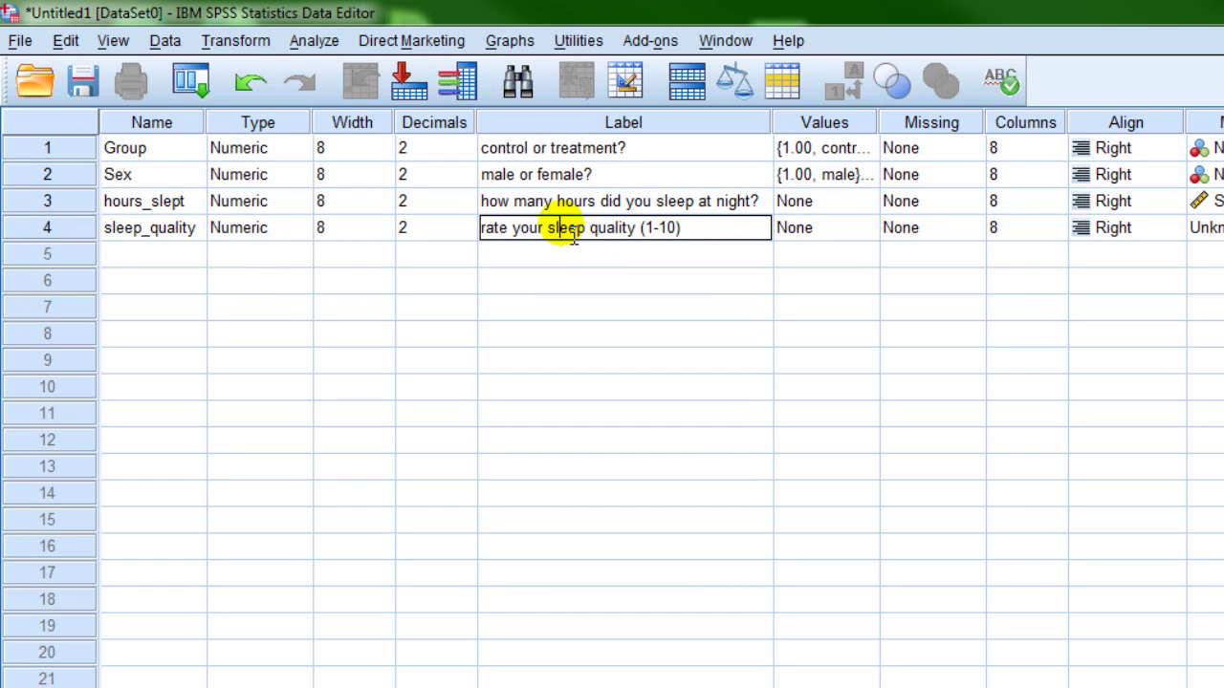
left_click(574, 250)
left_click(574, 238)
left_click(576, 232)
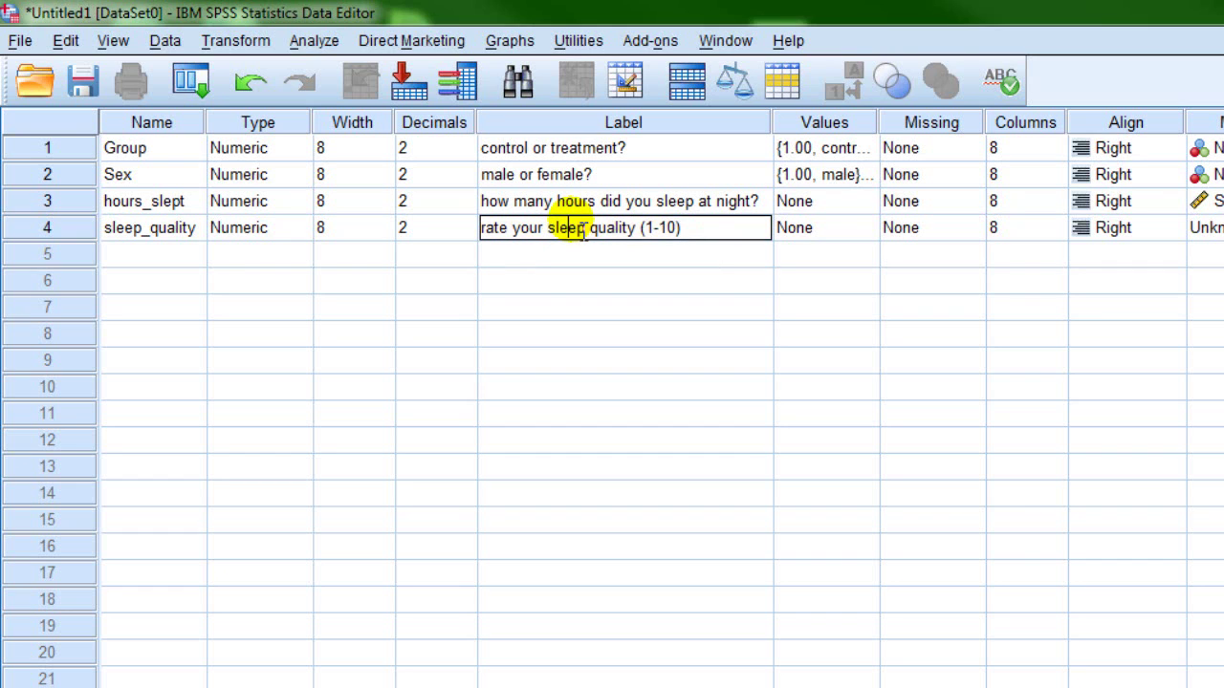
double_click(560, 232)
left_click_drag(690, 233, 418, 221)
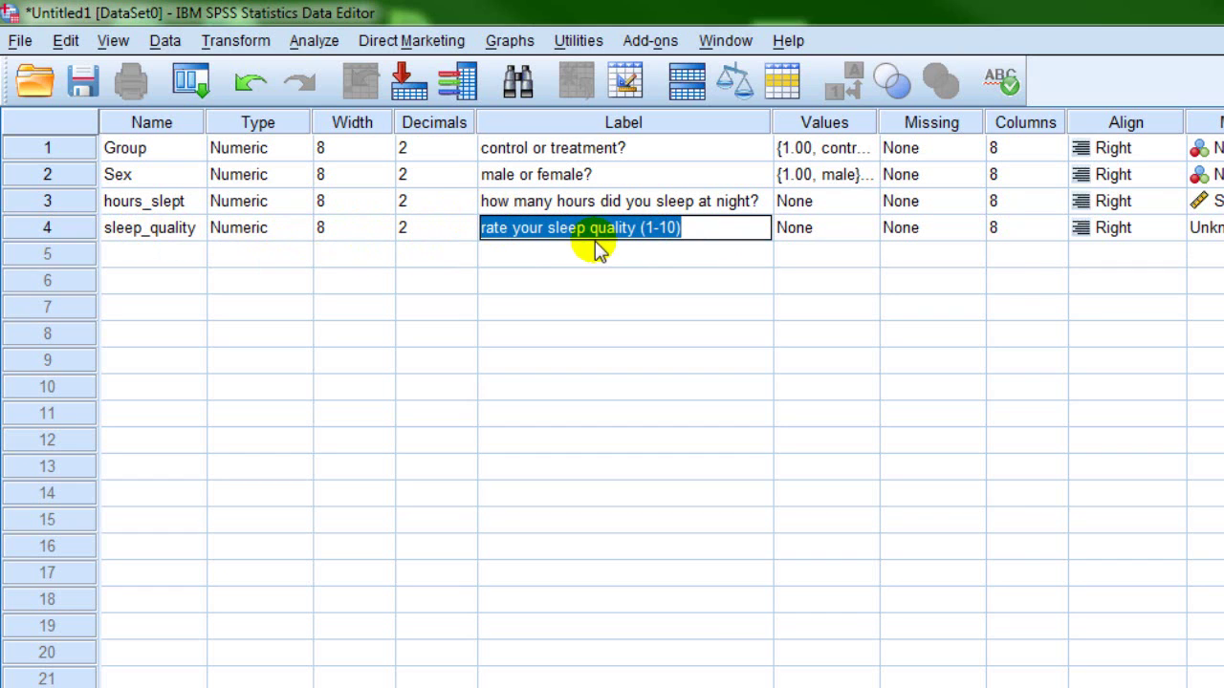
Step: Set the measure of the sleep_quality variable to Scale
left_click(1205, 227)
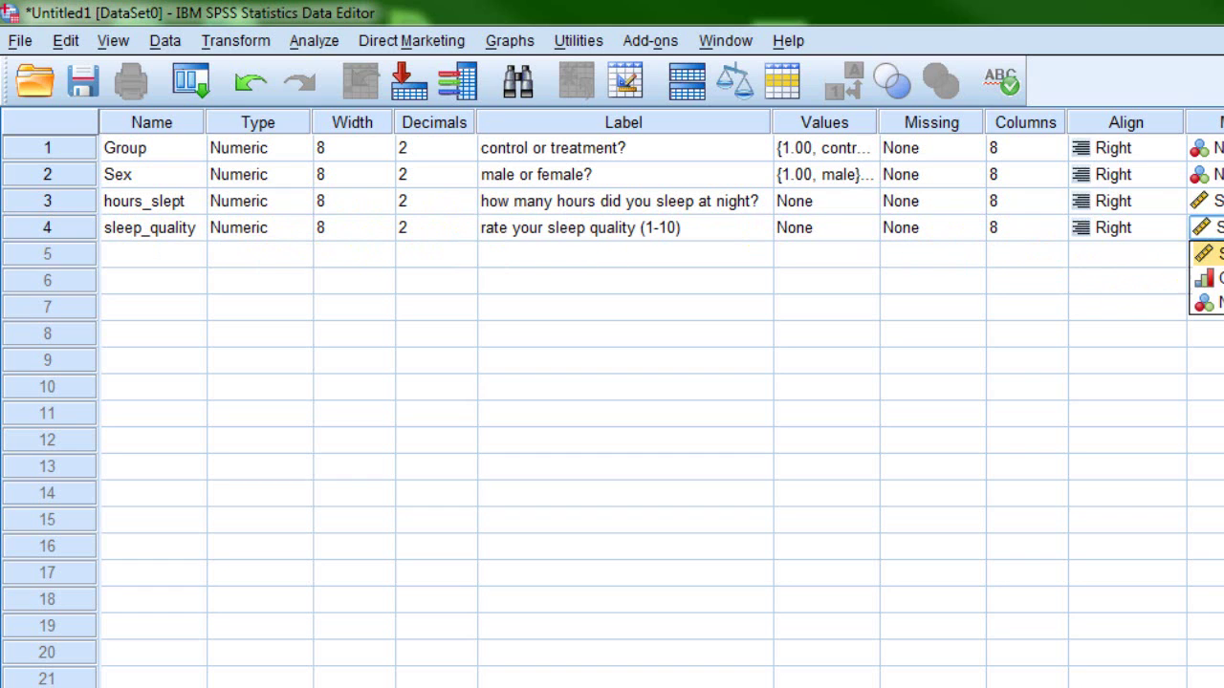
left_click(1175, 385)
left_click(492, 416)
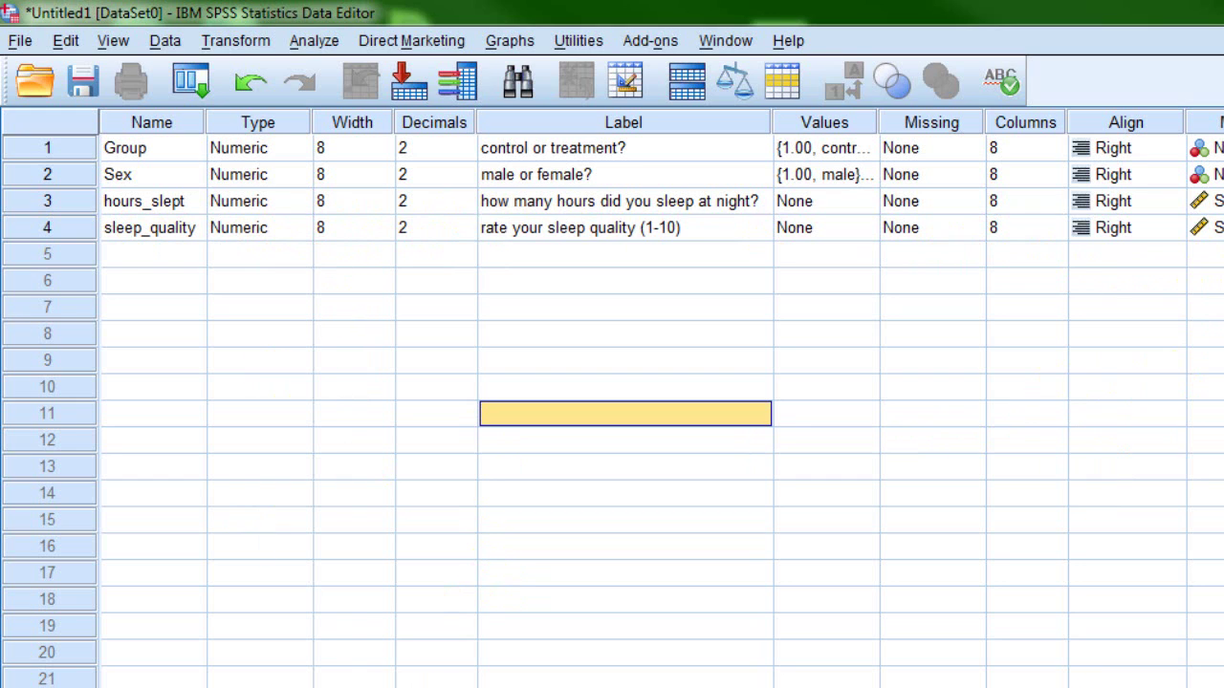
Step: Look over the definition rows of the four variables Group, Sex, hours_slept and sleep_quality
left_click(53, 148)
left_click(49, 172)
left_click(48, 200)
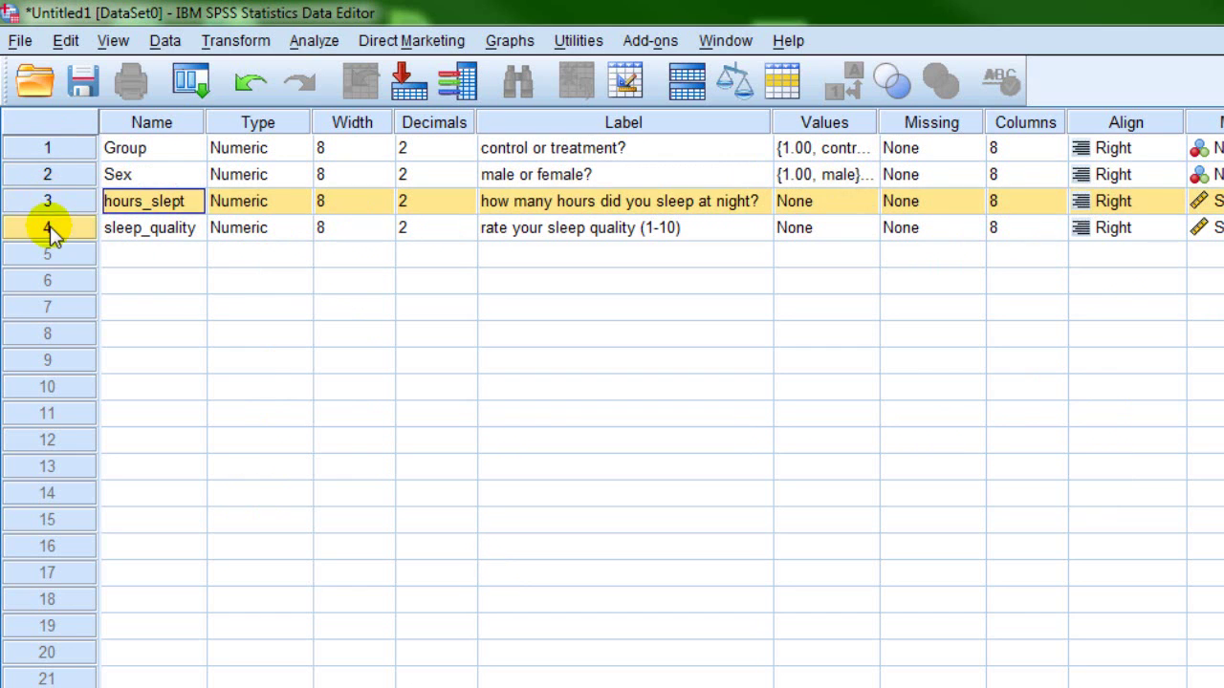
left_click(49, 226)
left_click(45, 150)
left_click(49, 172)
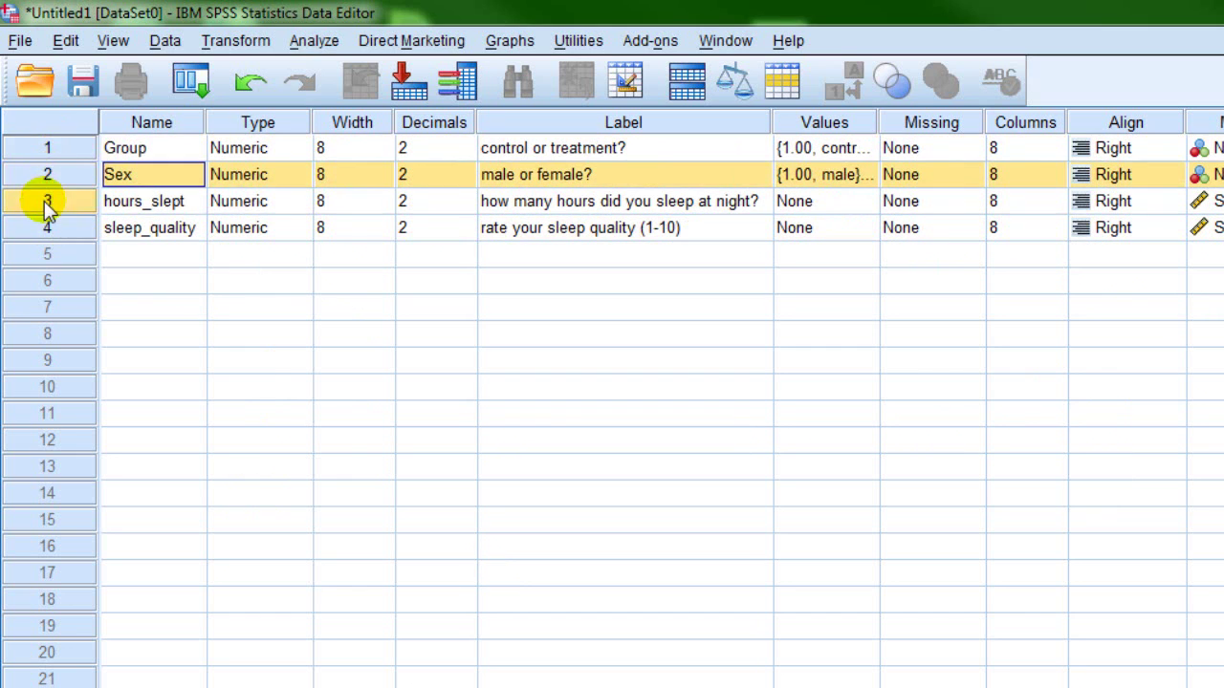
left_click(46, 197)
left_click(49, 228)
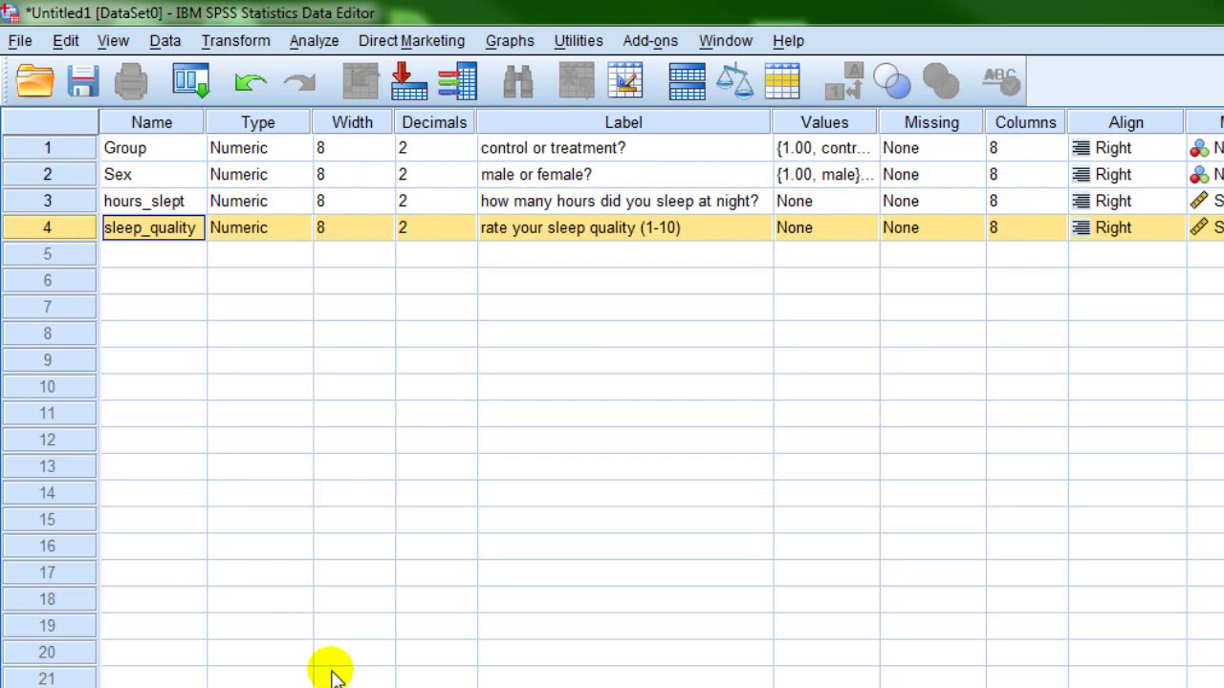
Step: Switch from the variable definitions to the data view and look over the columns of the four variables
left_click(396, 684)
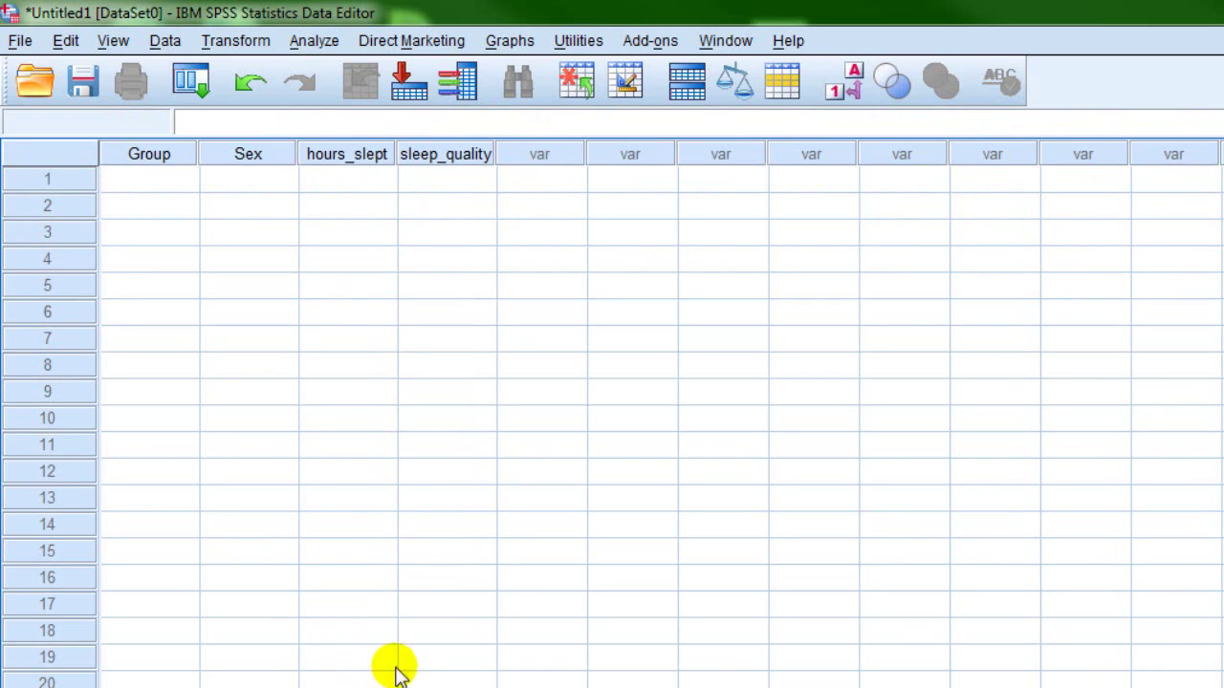
left_click(153, 156)
left_click(247, 158)
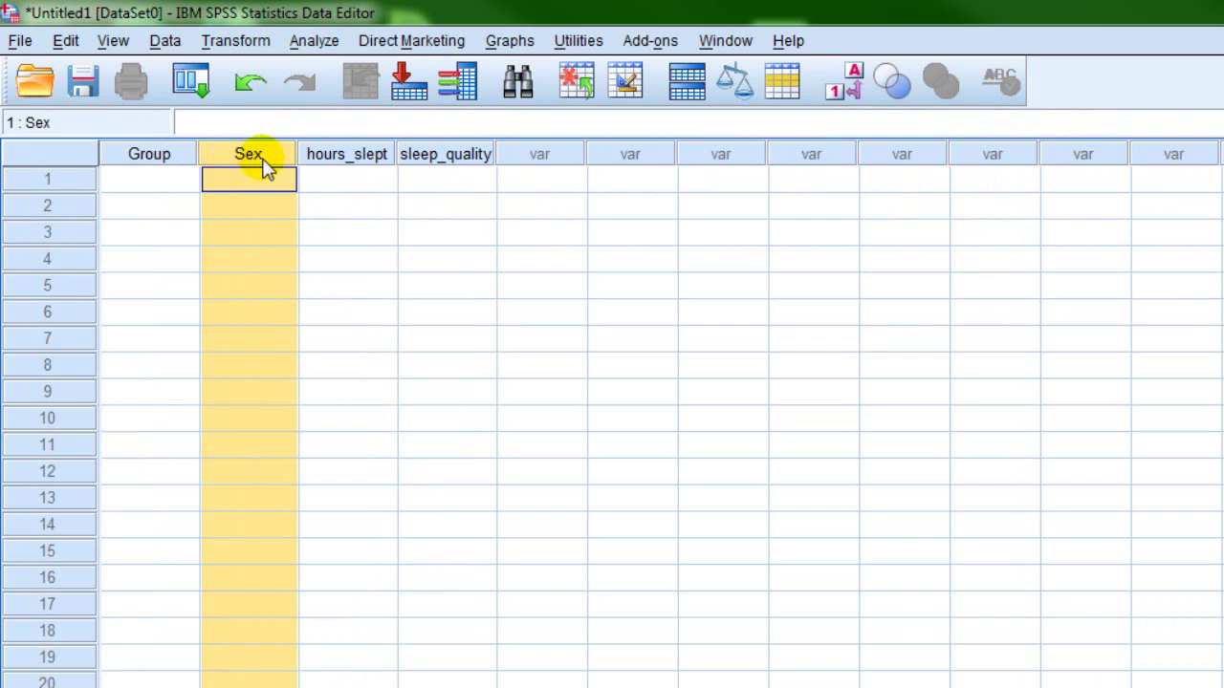
left_click(341, 156)
left_click(444, 156)
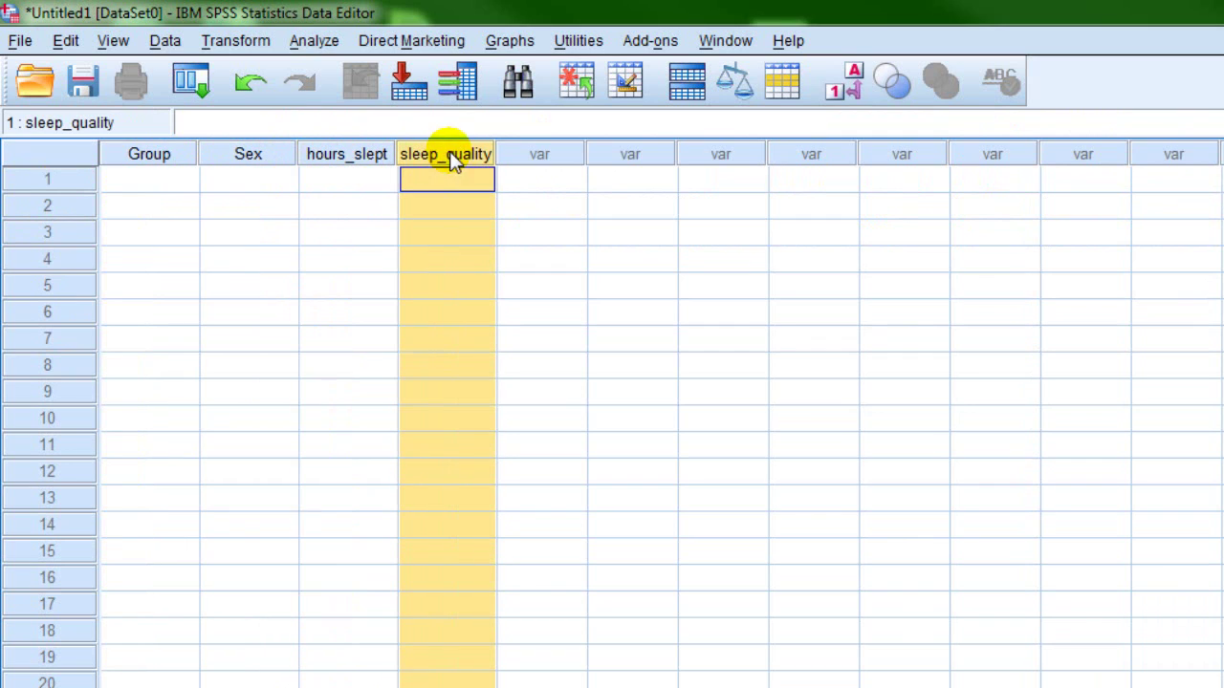
left_click(946, 424)
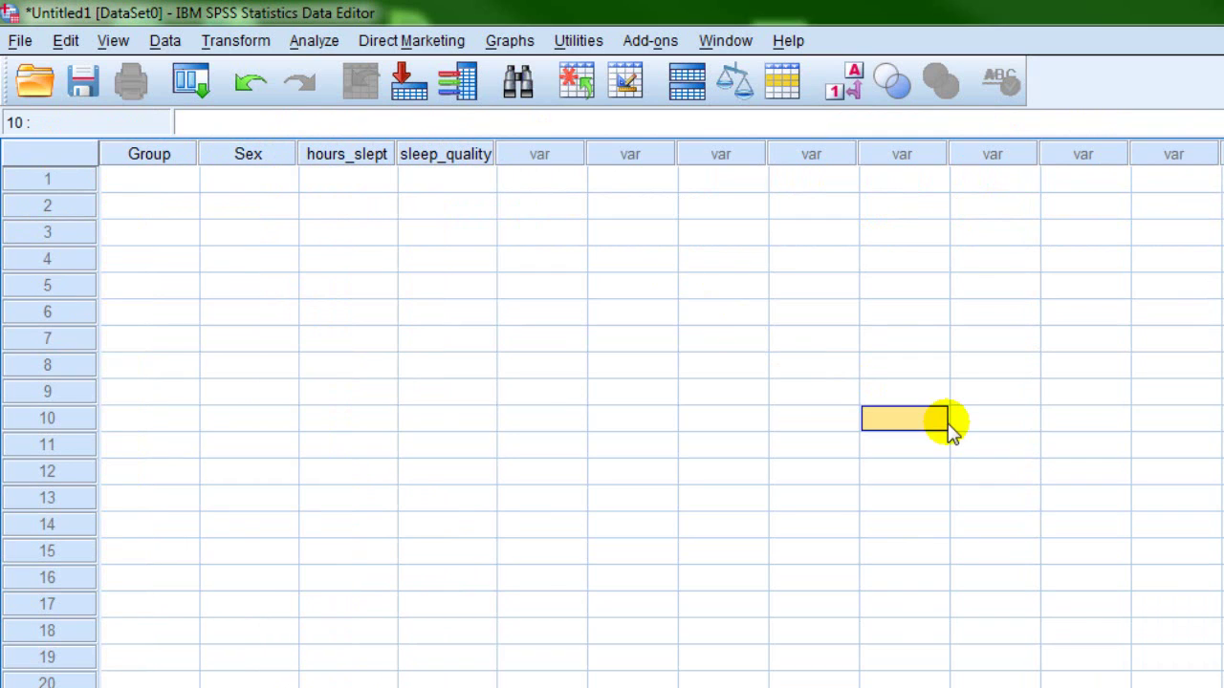
Step: Enter the first case with Group 1, Sex 2, hours_slept 8 and sleep_quality 7
left_click(134, 181)
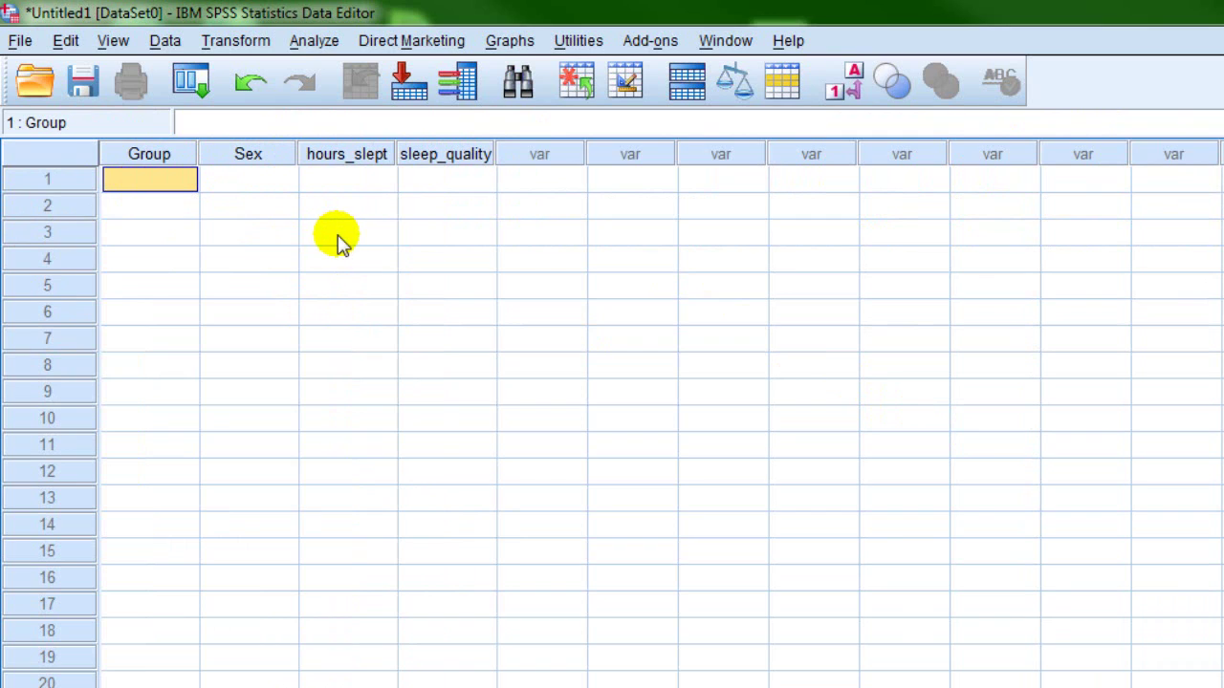
double_click(167, 191)
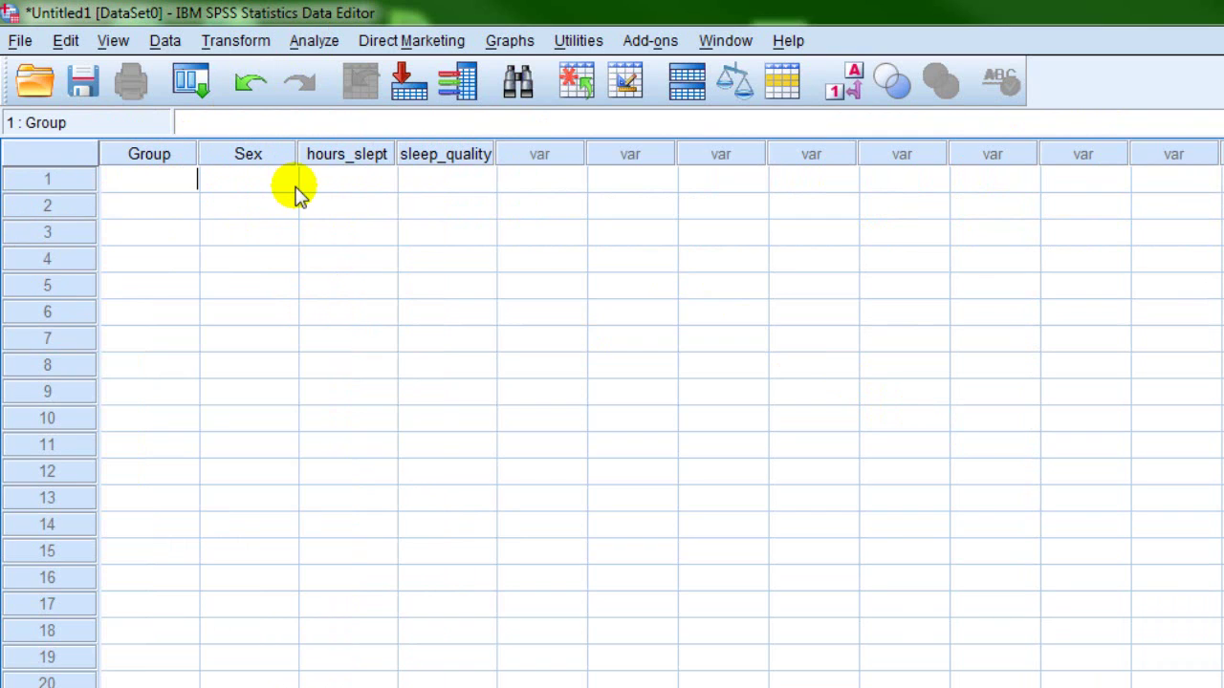
type("1")
left_click(295, 186)
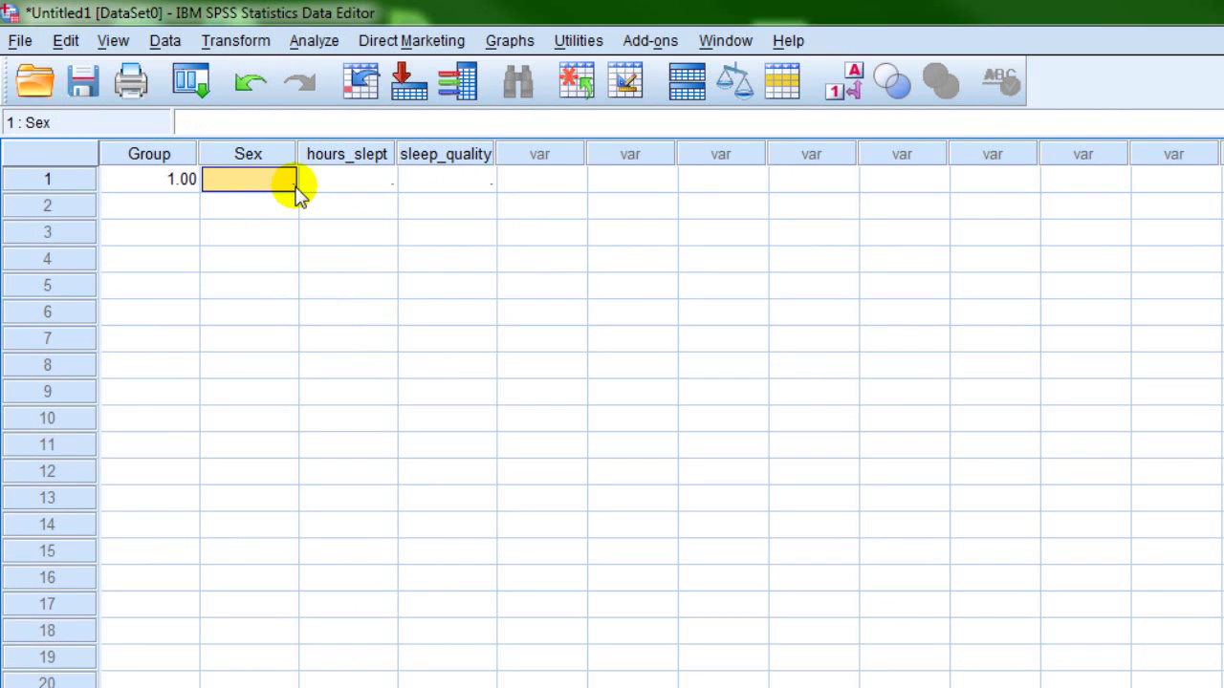
type("2")
key("Tab")
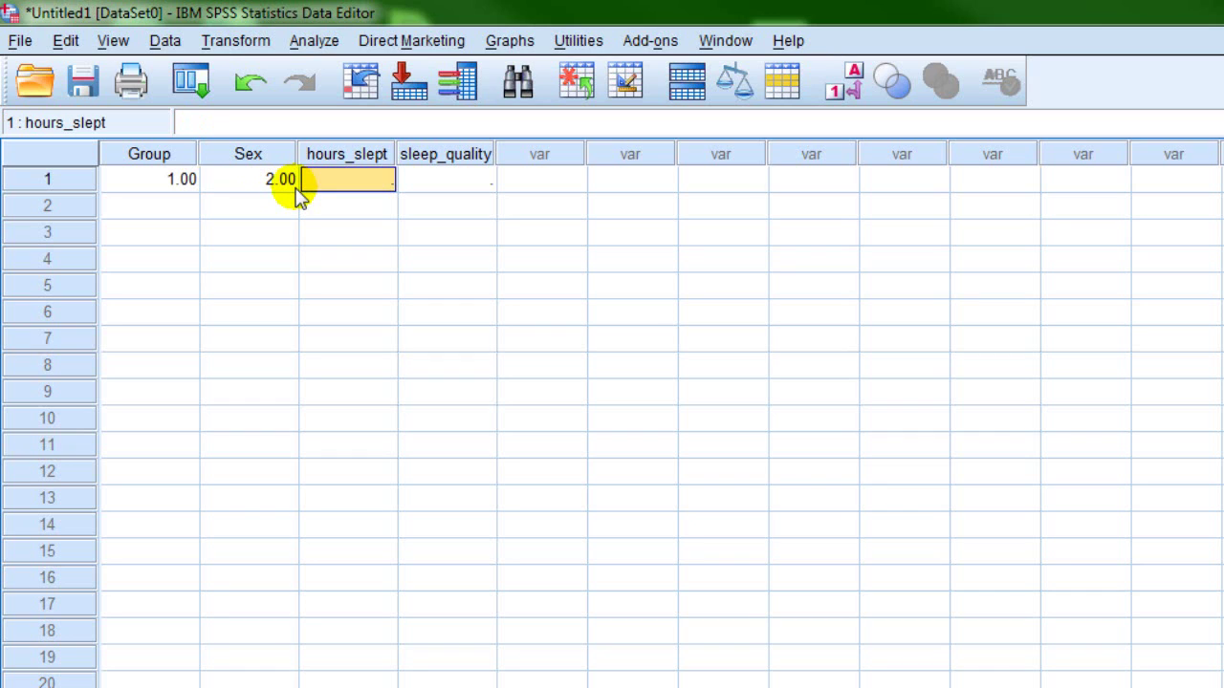
type("8")
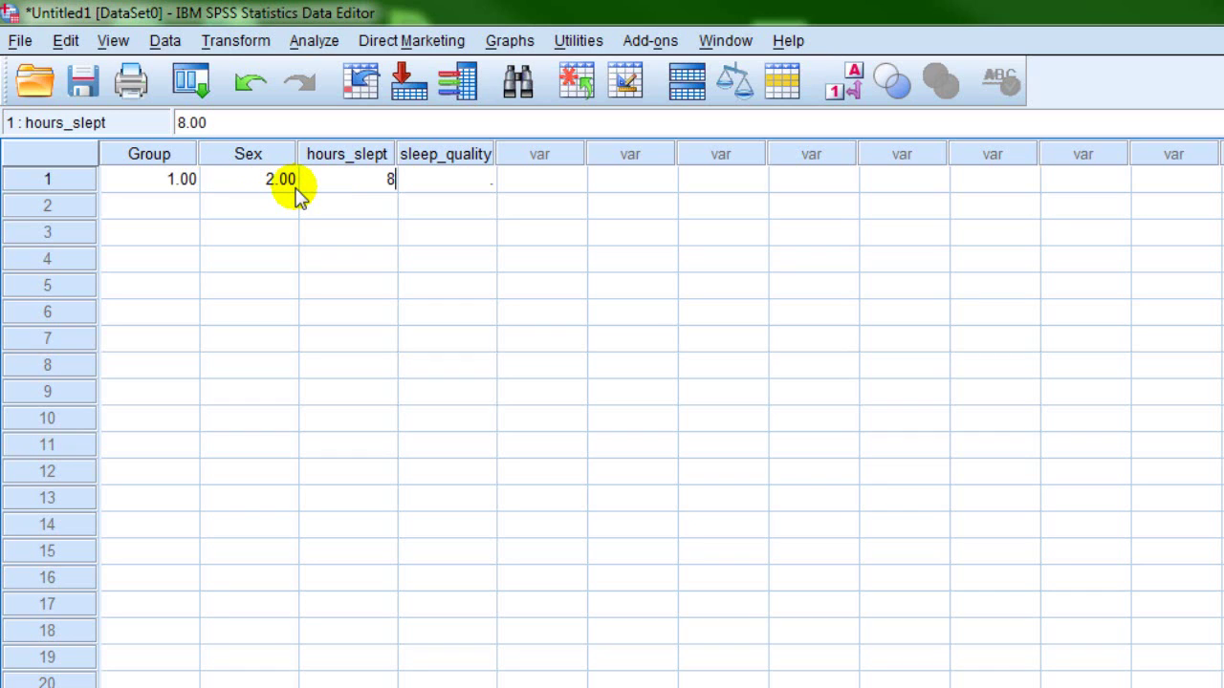
key("Tab")
type("7")
key("Return")
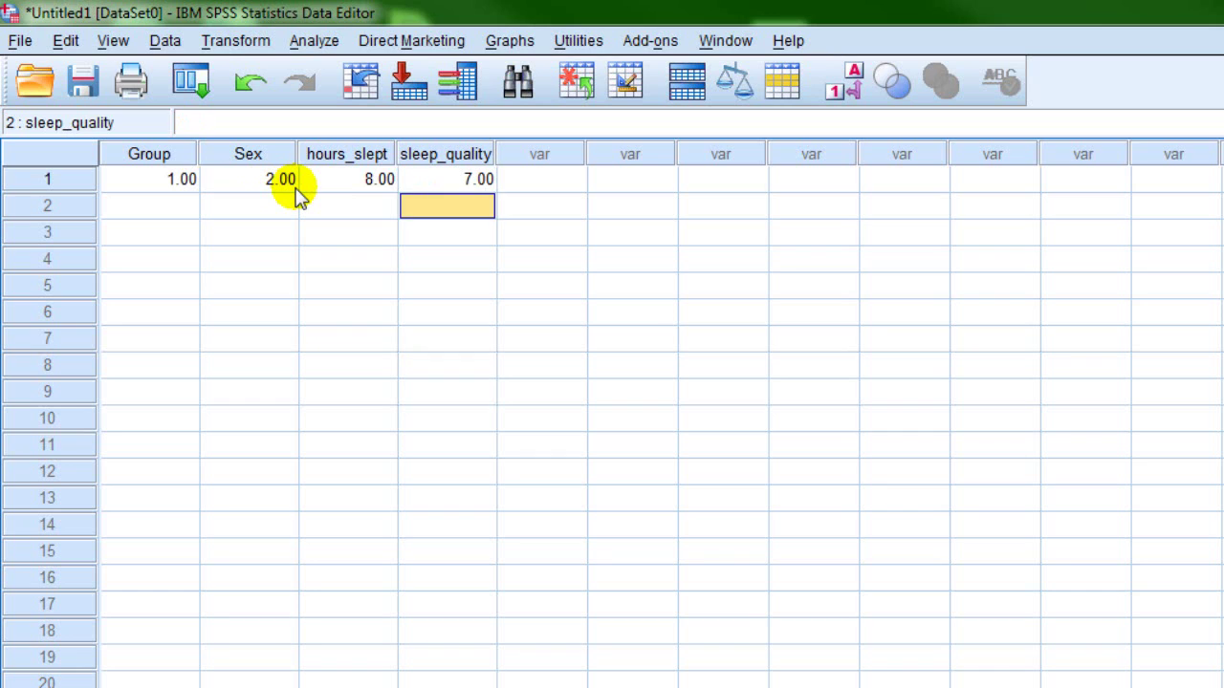
Step: Enter the second case with Group 2, Sex 2, hours_slept 7 and sleep_quality 6
key("Left")
key("Left")
key("Left")
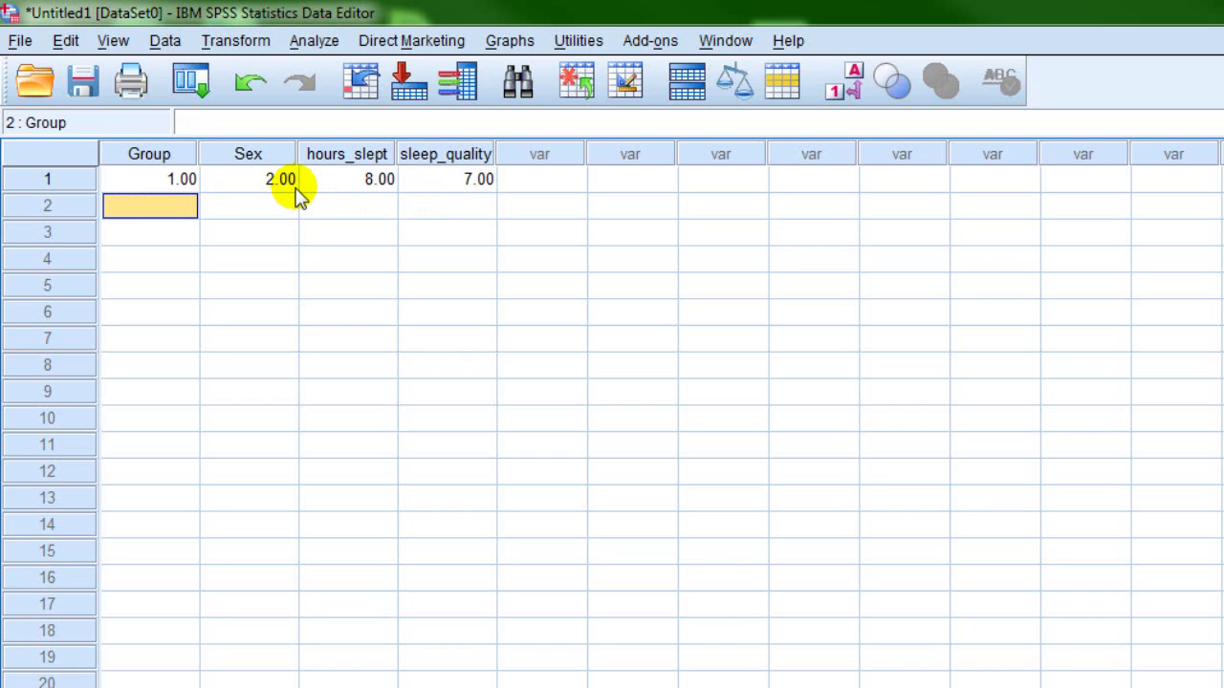
type("1")
key("Tab")
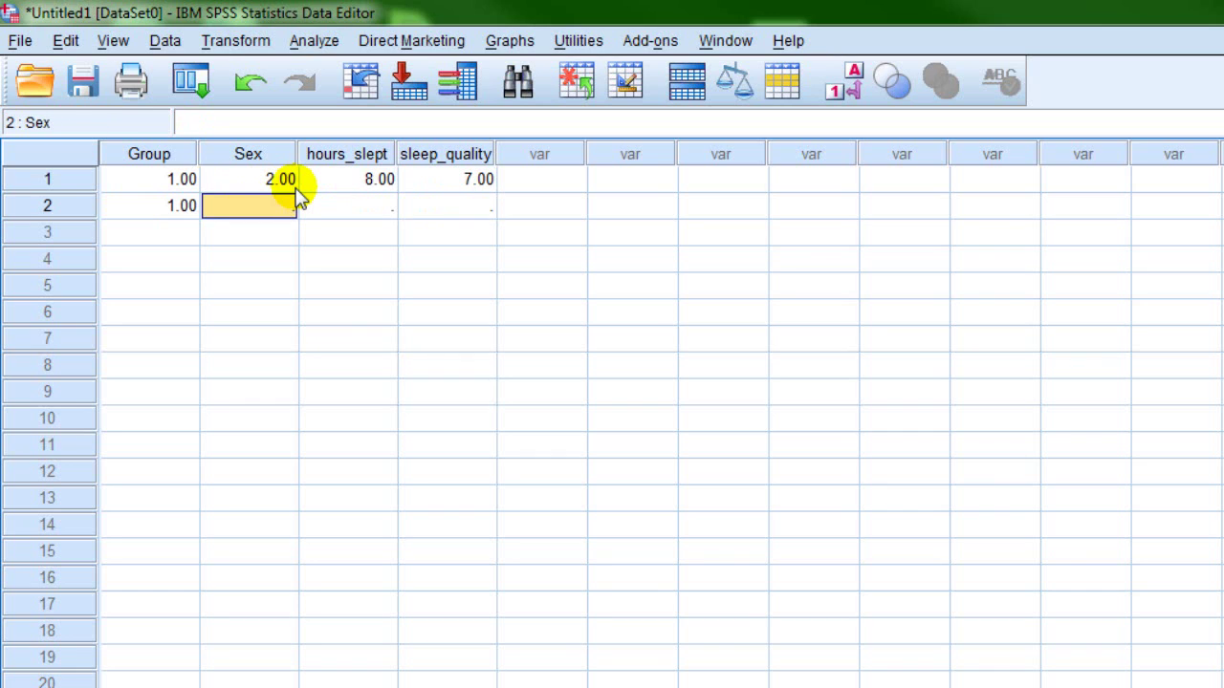
key("Left")
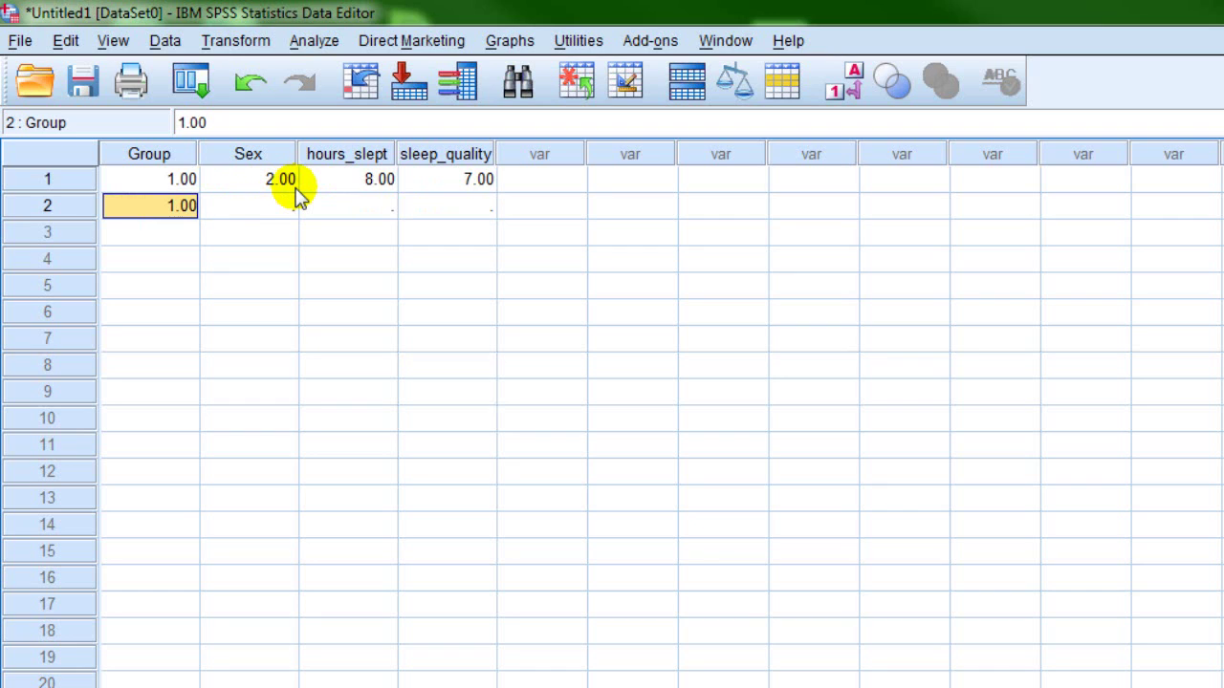
type("2")
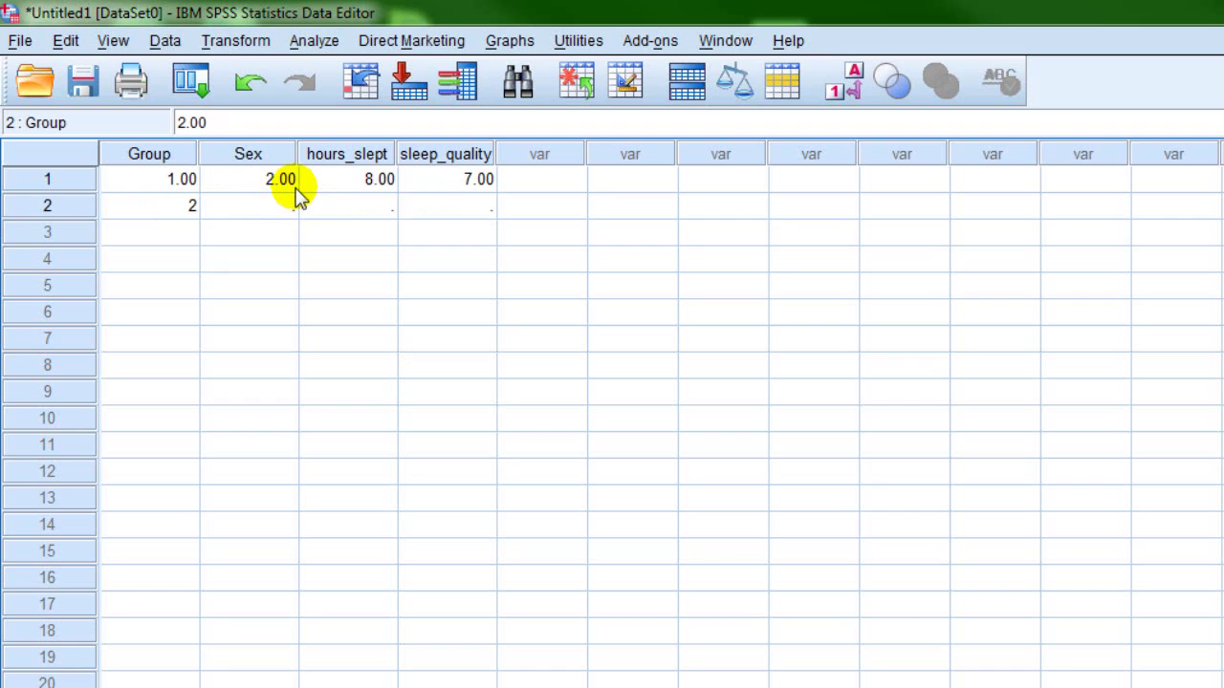
key("Tab")
key("Tab")
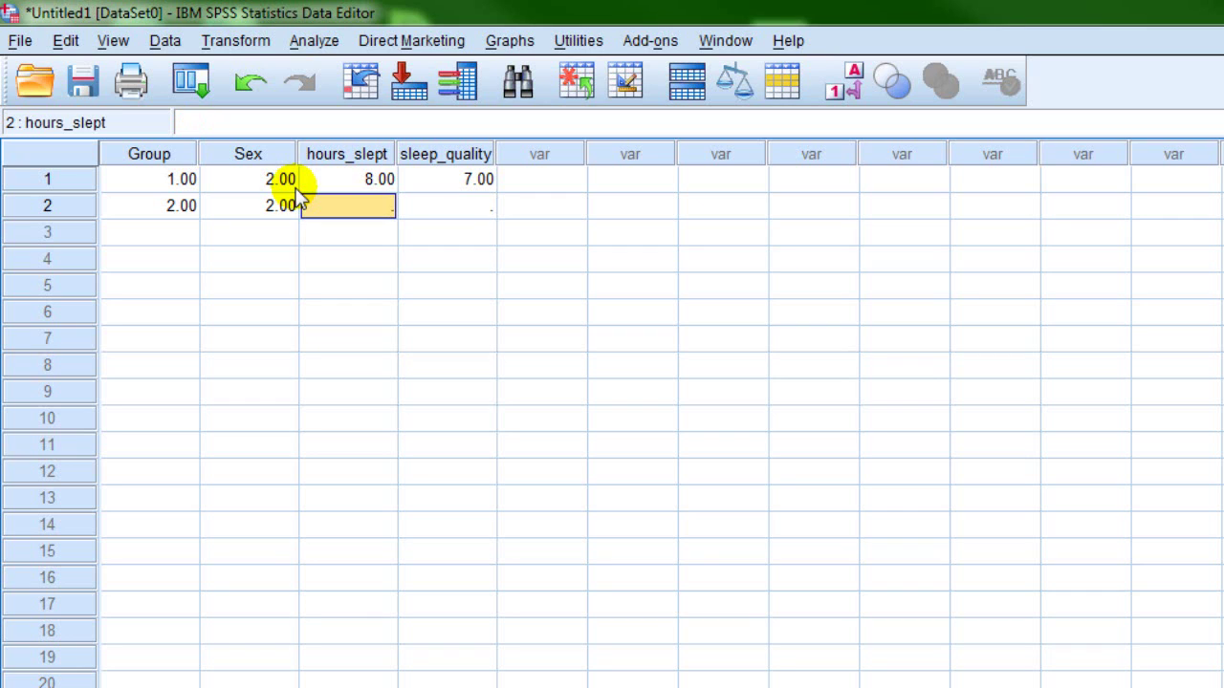
type("7")
key("Tab")
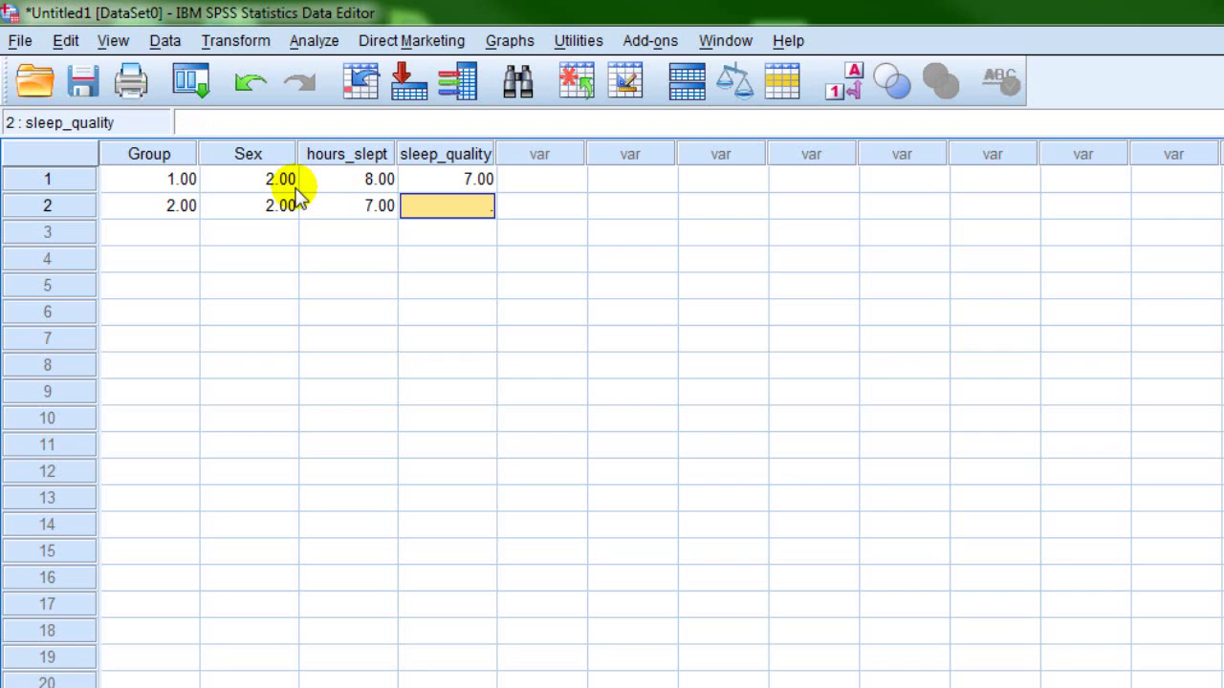
type("6")
key("Tab")
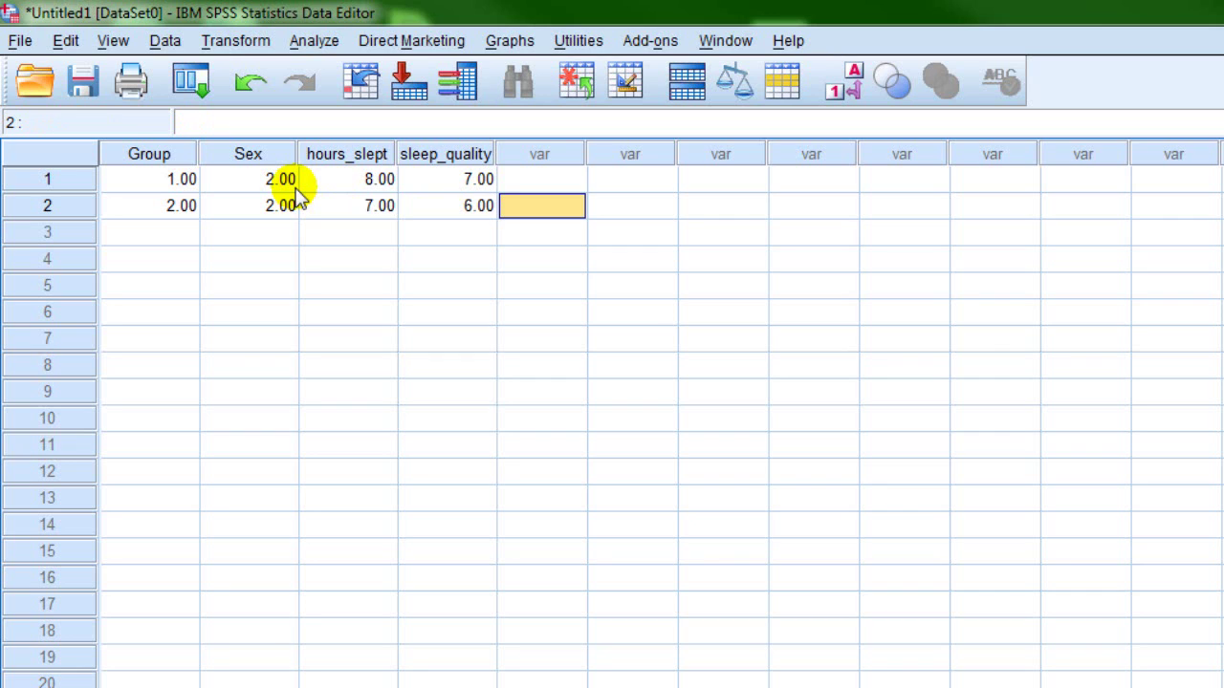
Step: Review the values entered for the first case and the Group and Sex values of the second case
left_click(153, 183)
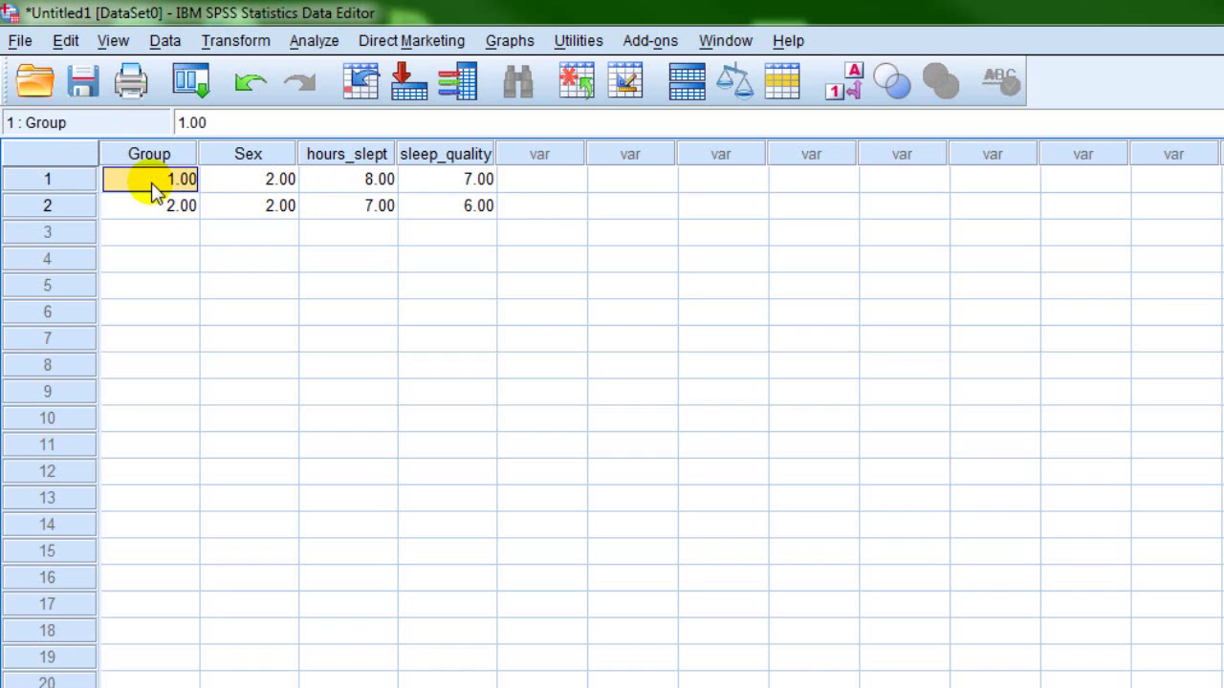
left_click(282, 181)
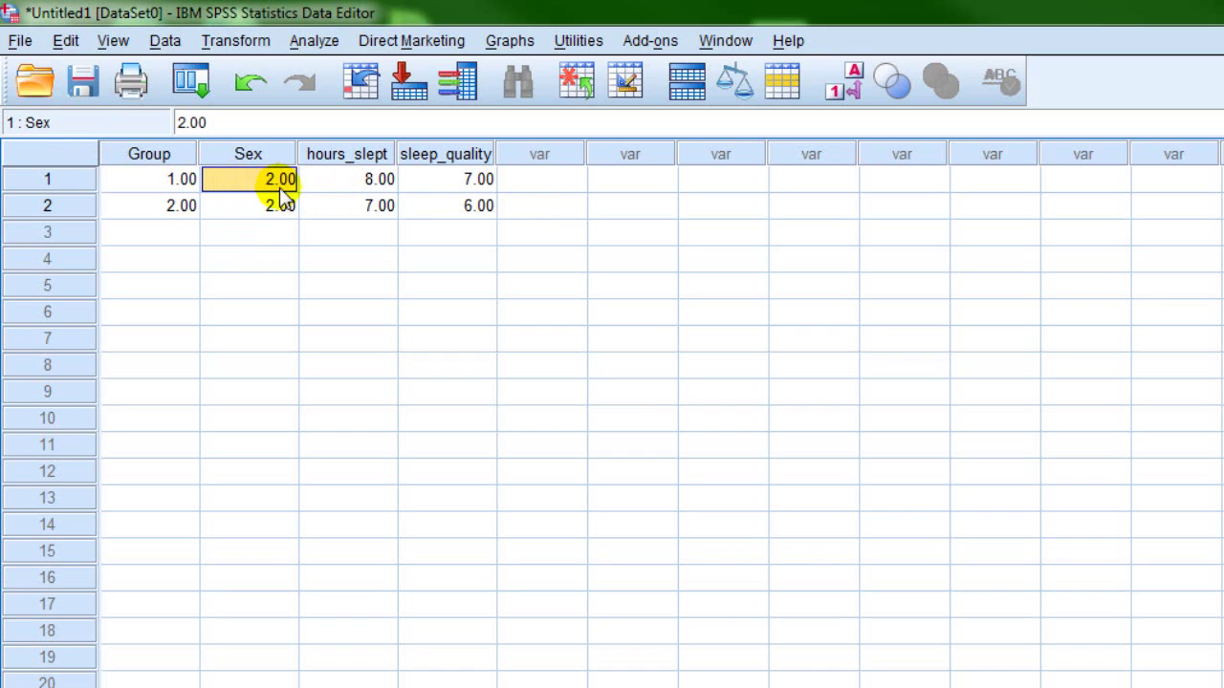
left_click(346, 184)
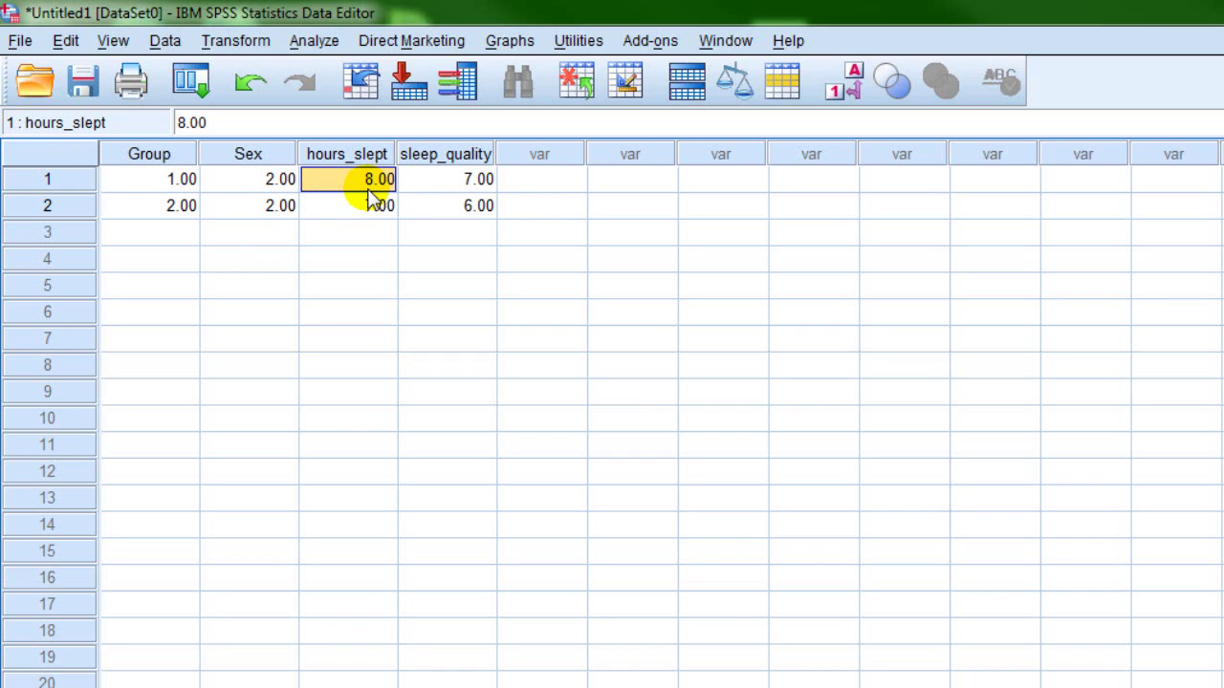
left_click(447, 189)
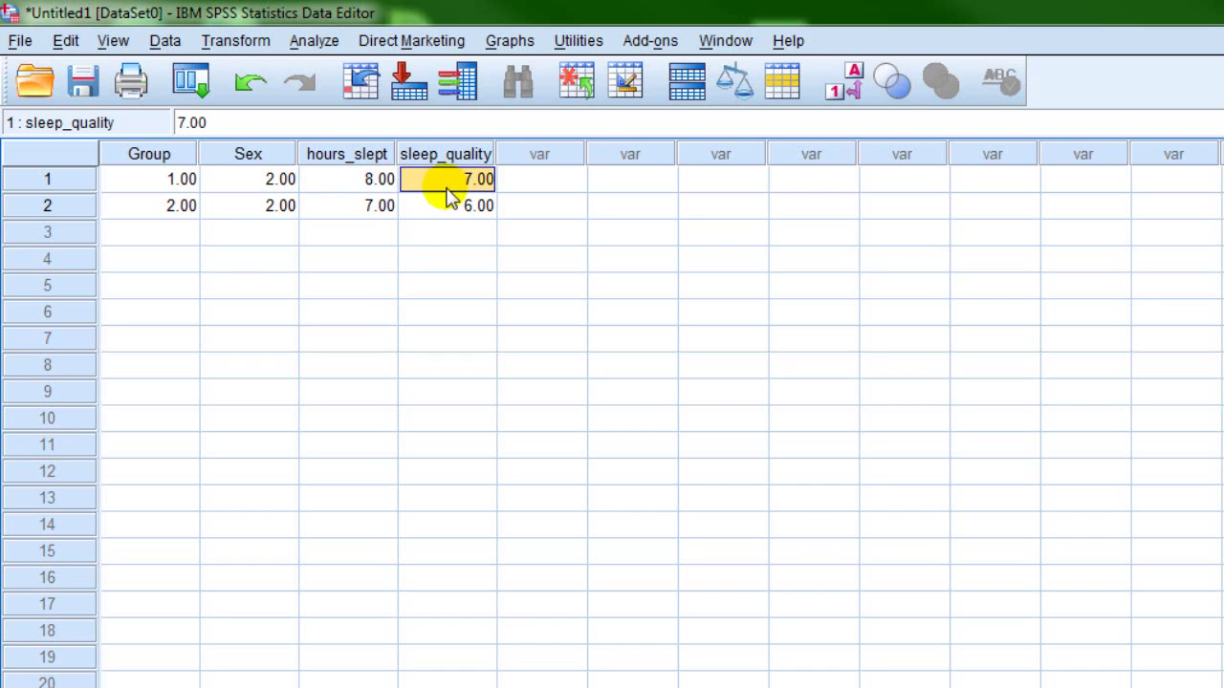
left_click(181, 215)
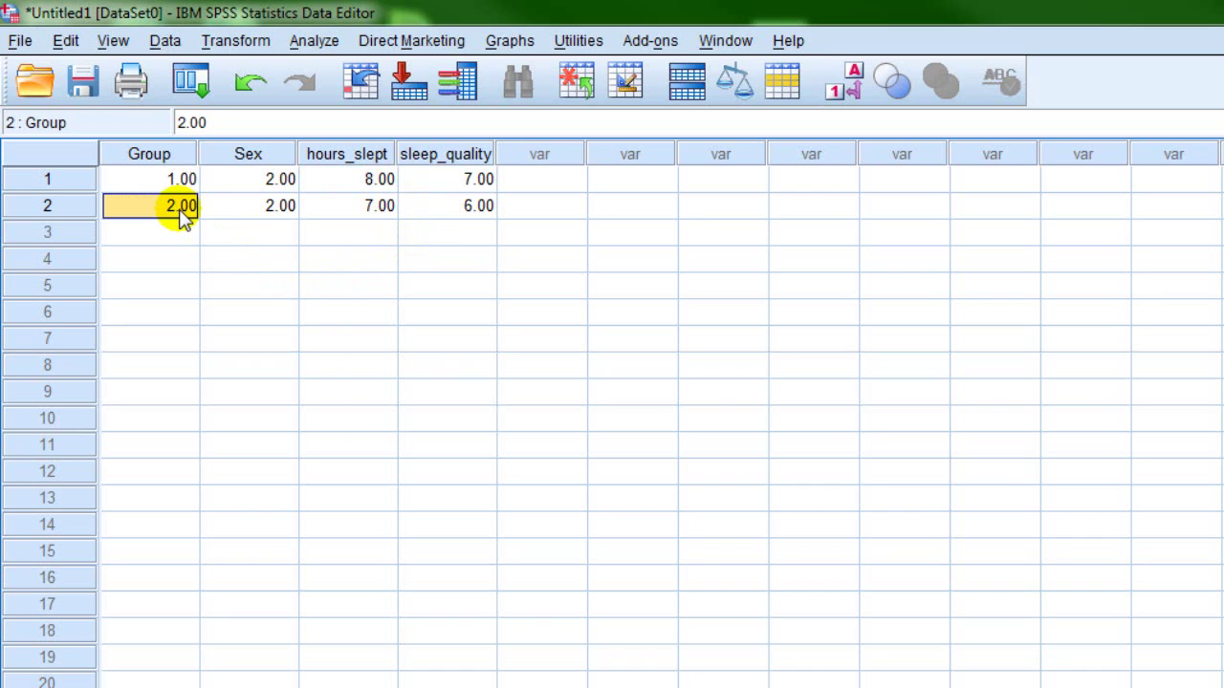
left_click(260, 219)
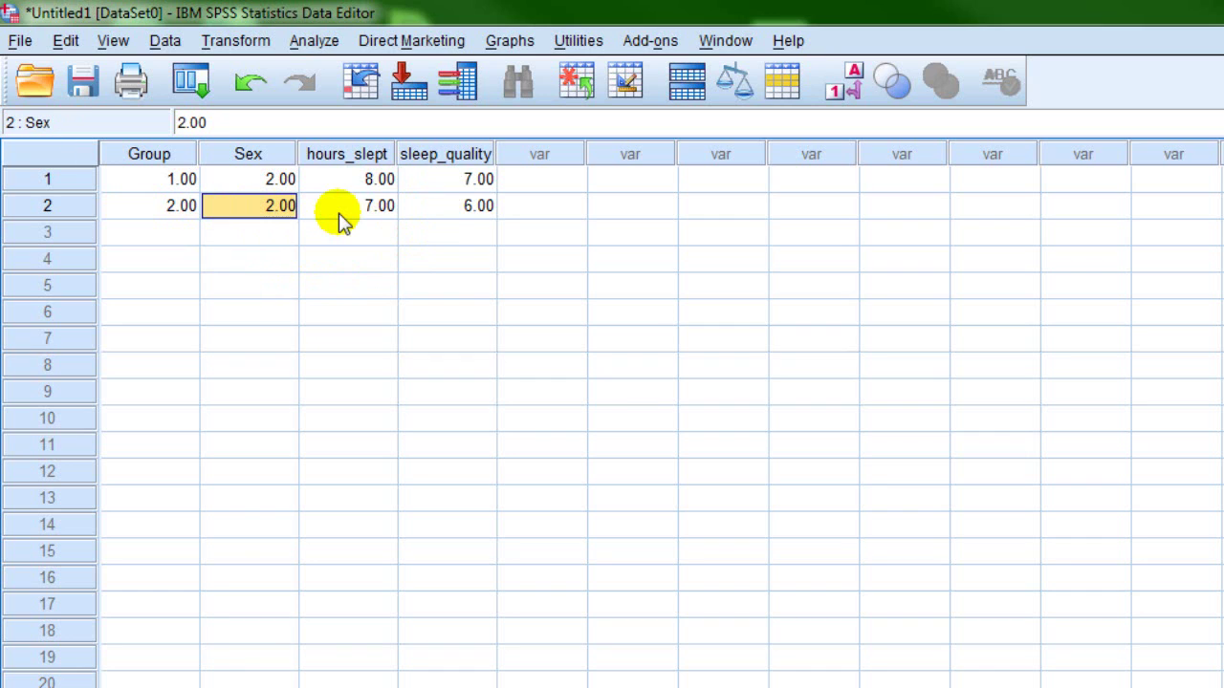
Step: Enter the third case with Group 1, Sex 1, hours_slept 7 and sleep_quality 6
left_click(178, 235)
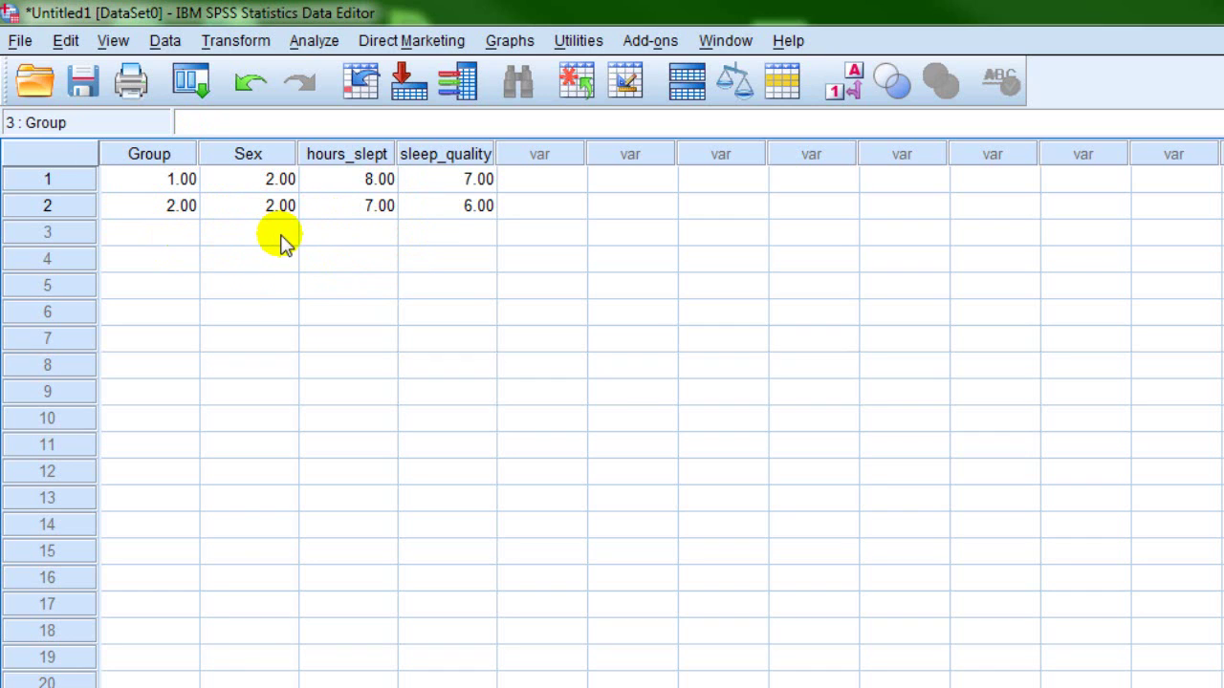
type("1")
left_click(284, 242)
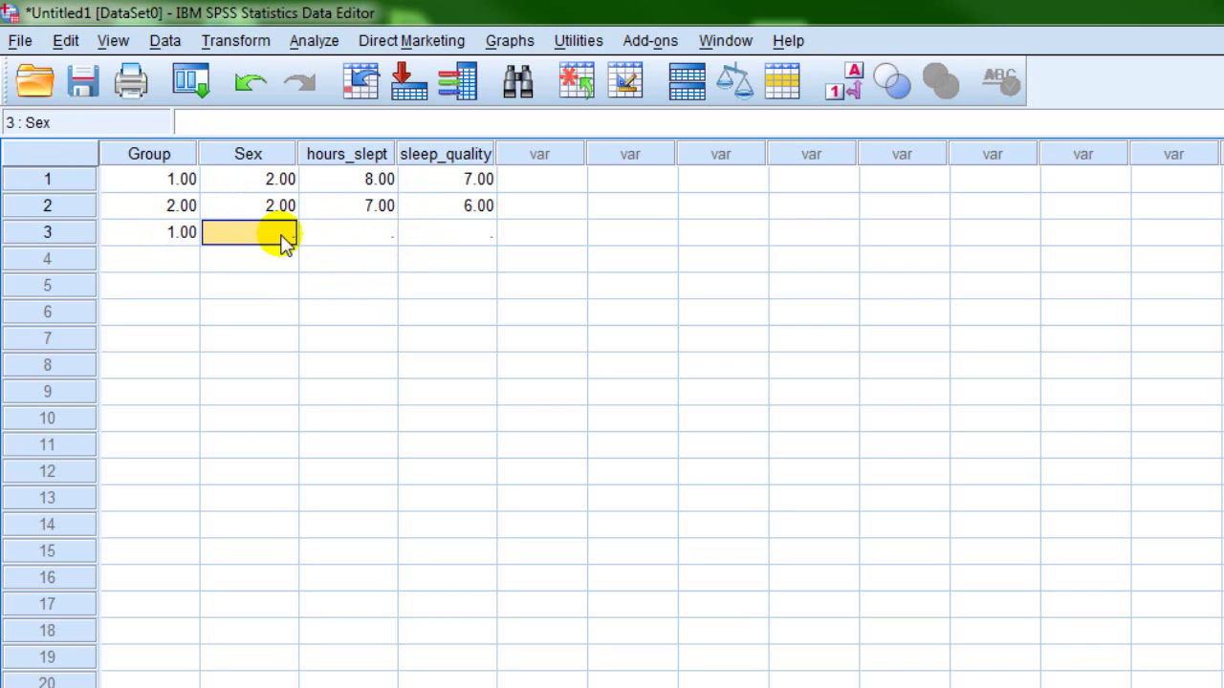
type("1")
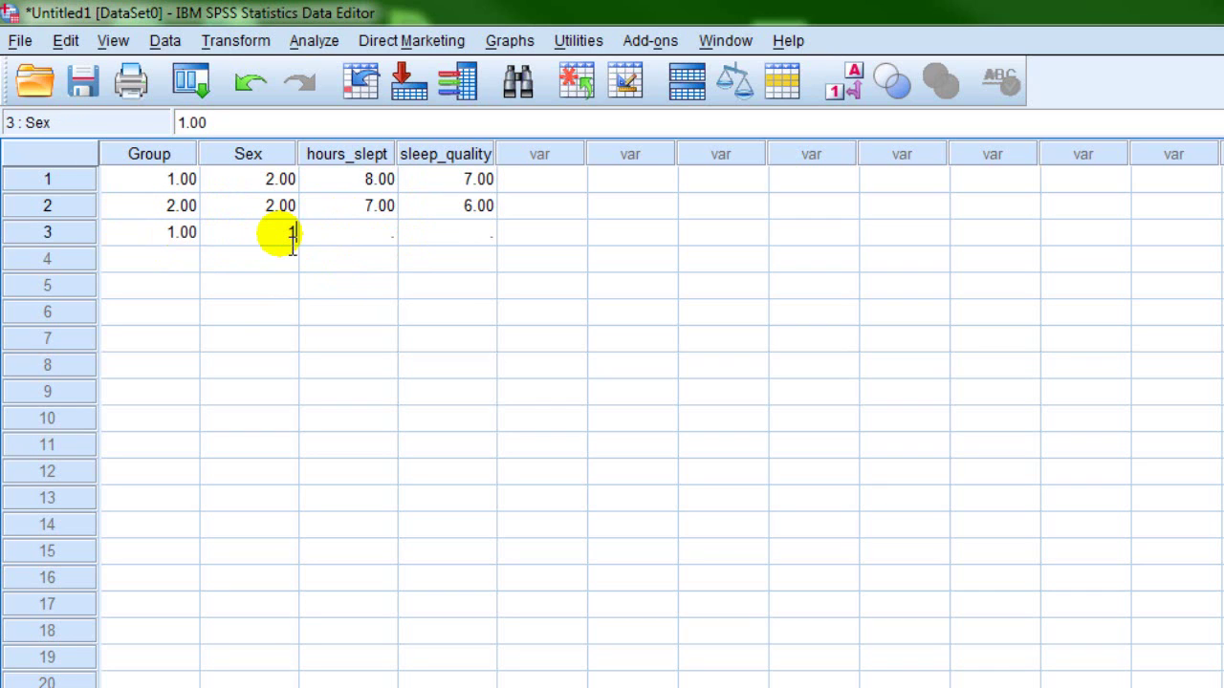
left_click(182, 246)
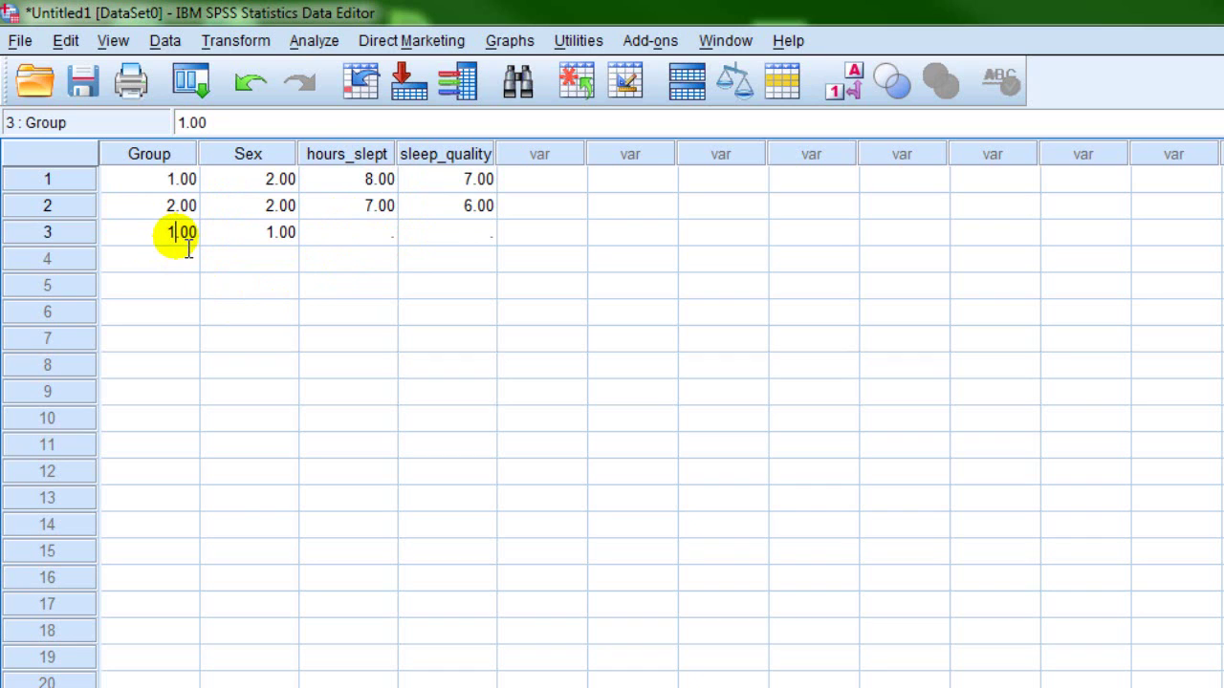
double_click(191, 239)
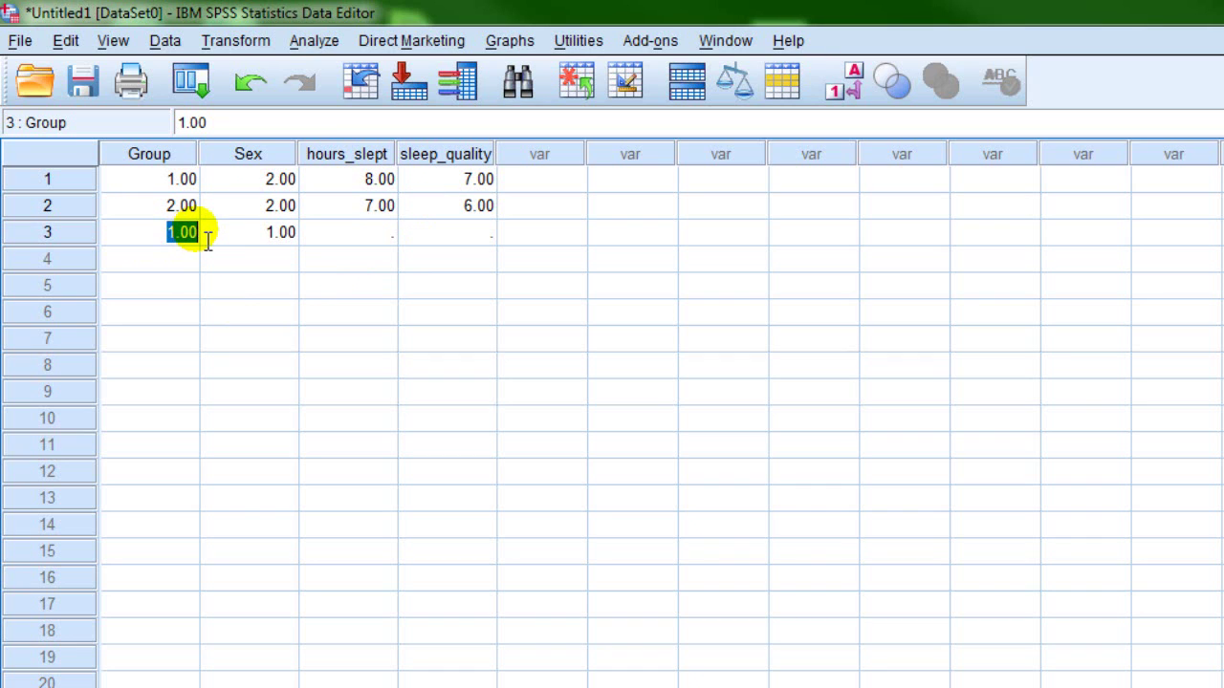
left_click(276, 235)
double_click(356, 235)
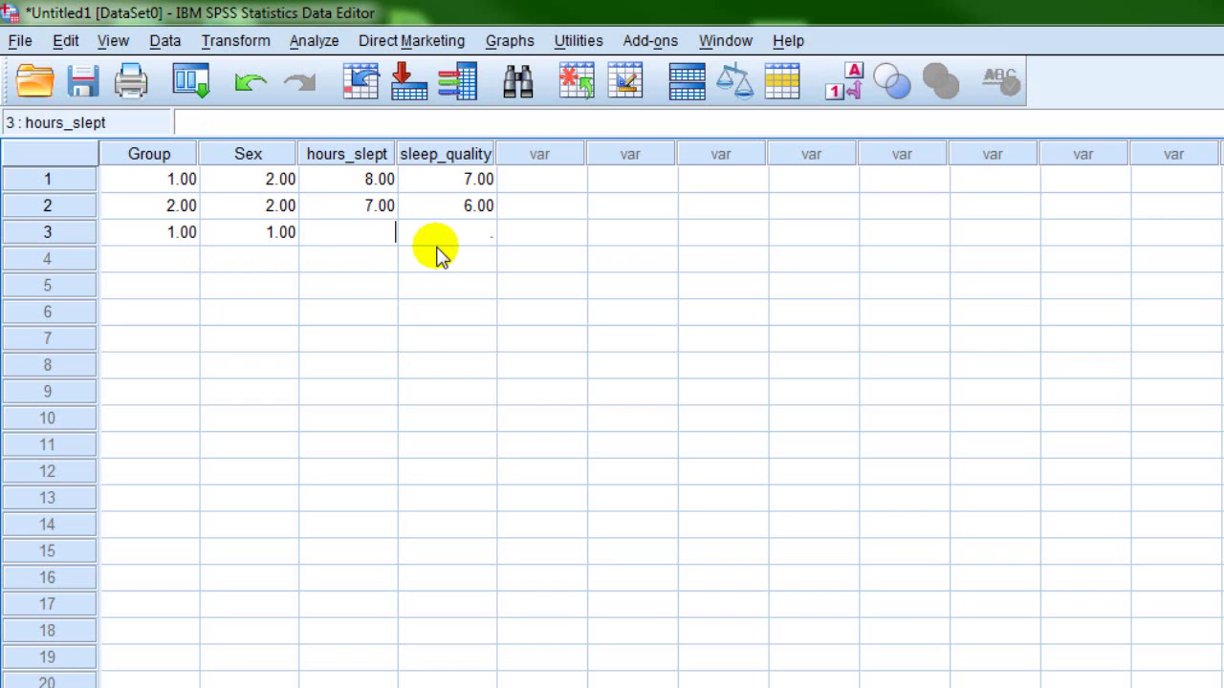
type("7")
key("Tab")
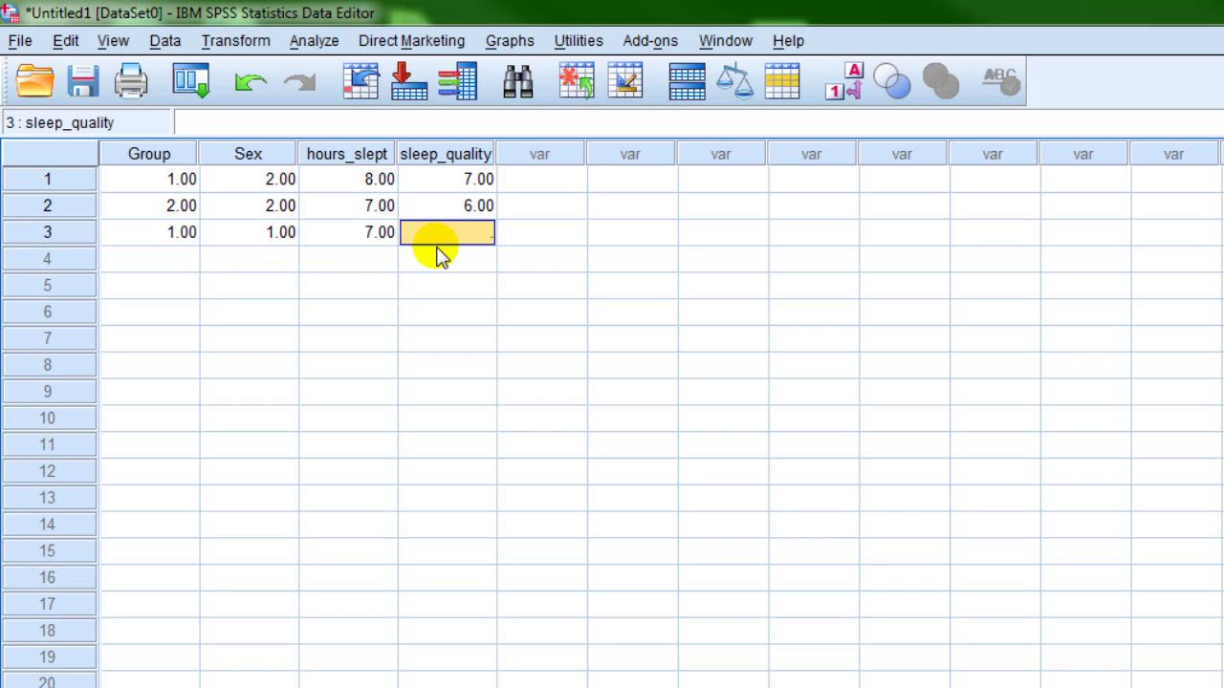
type("6")
key("Tab")
Step: Enter the fourth case with Group 2, Sex 1, hours_slept 5 and sleep_quality 5
key("Down")
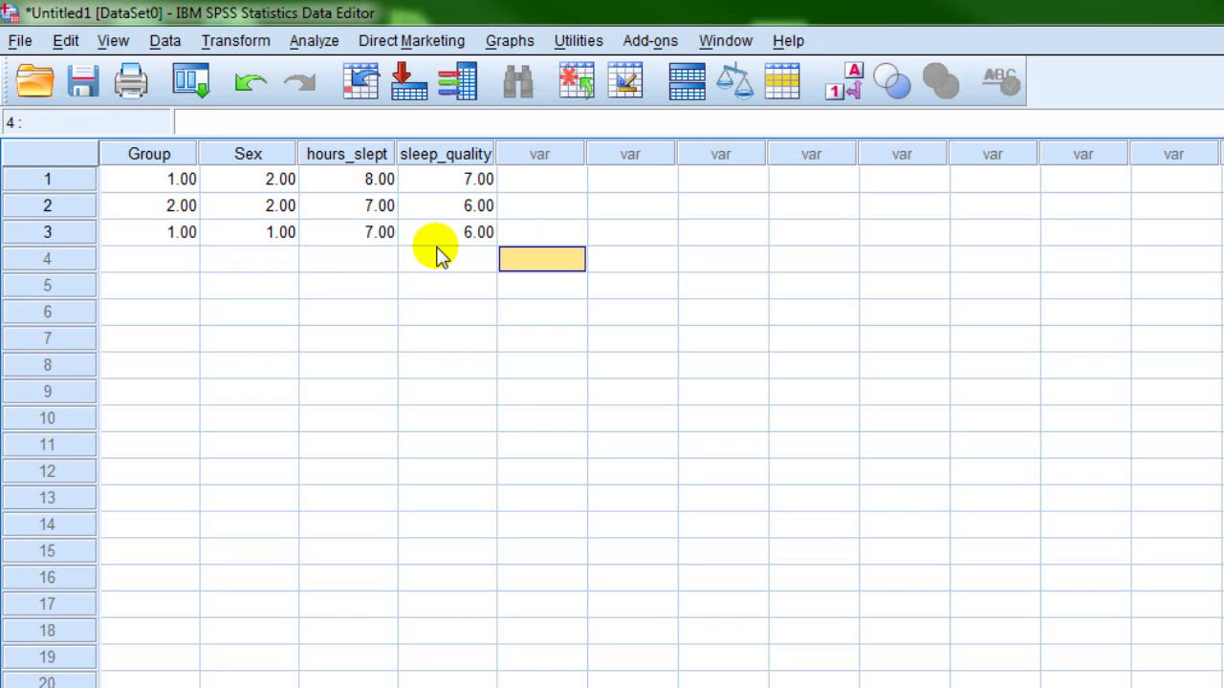
key("Left")
key("Left")
key("Left")
key("Left")
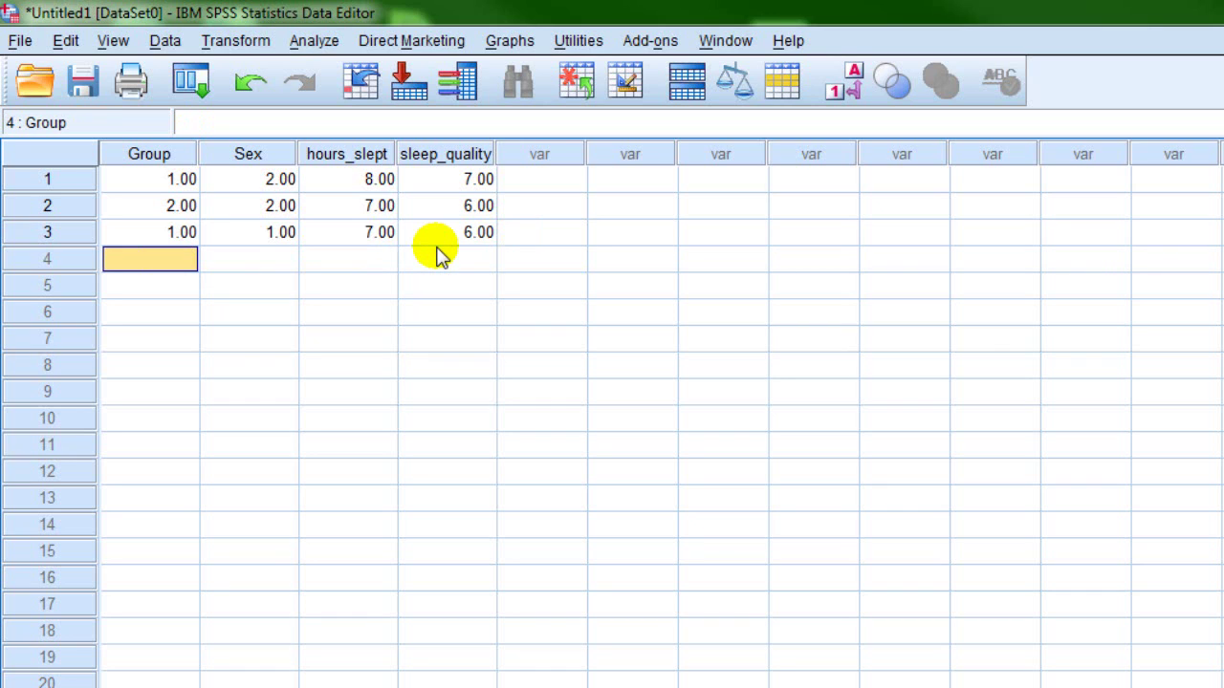
type("2")
key("Tab")
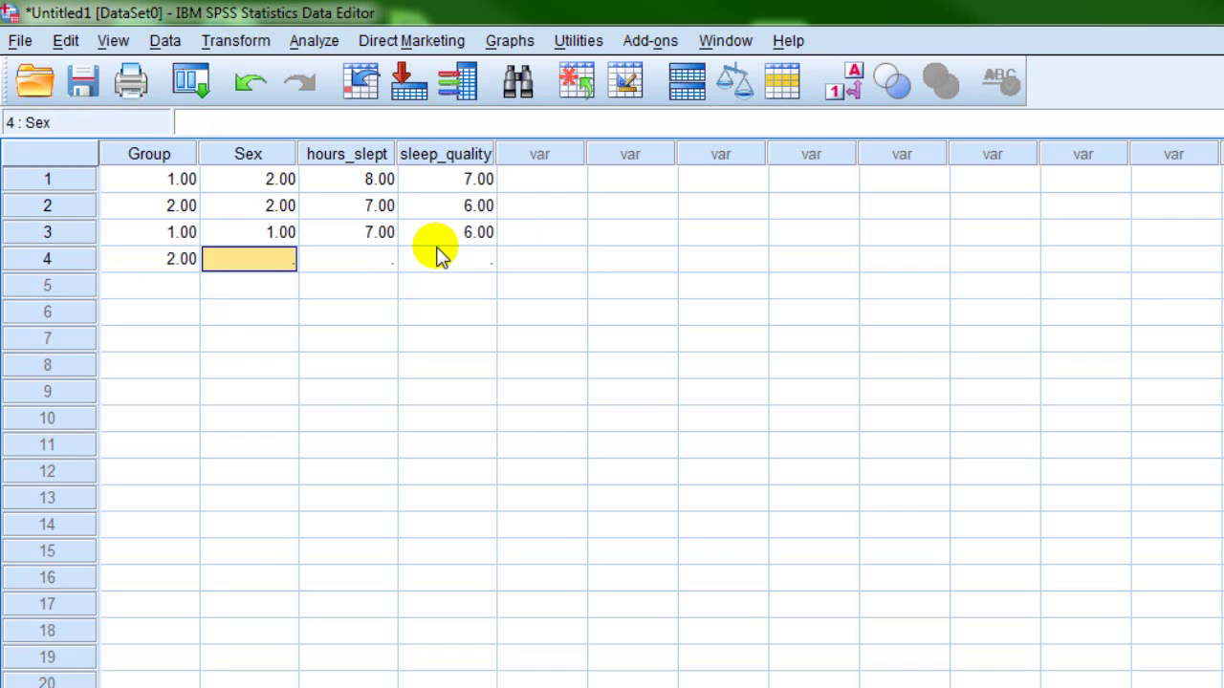
type("1")
key("Tab")
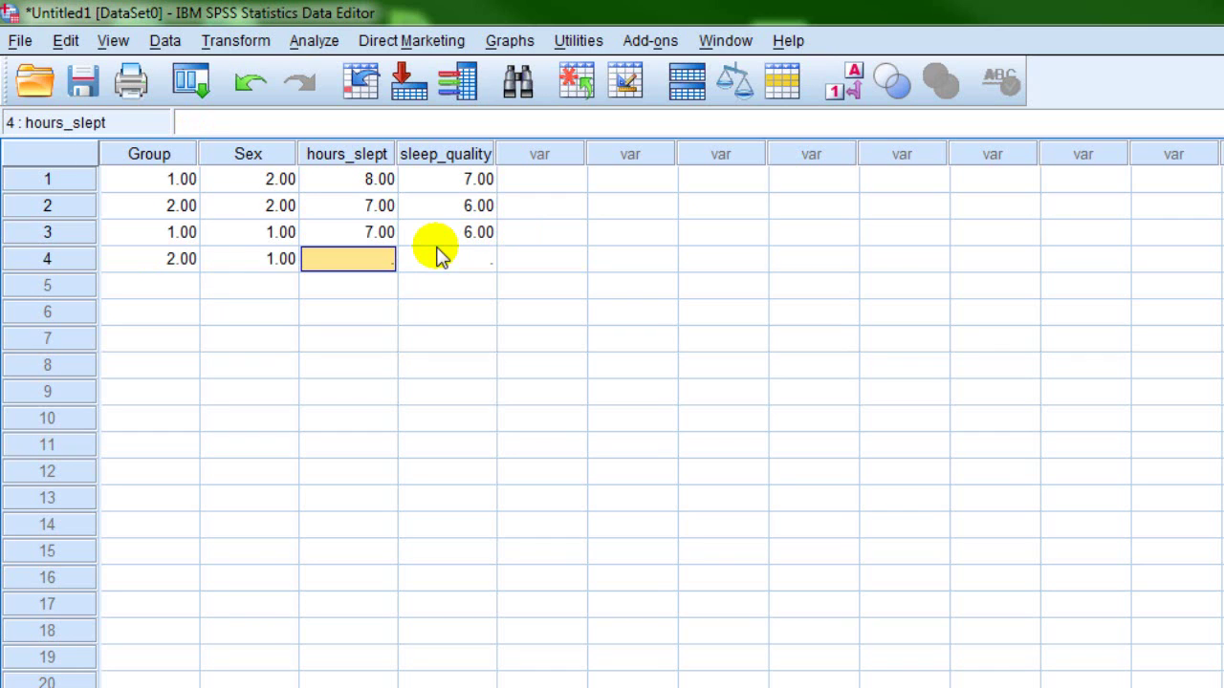
type("5")
key("Tab")
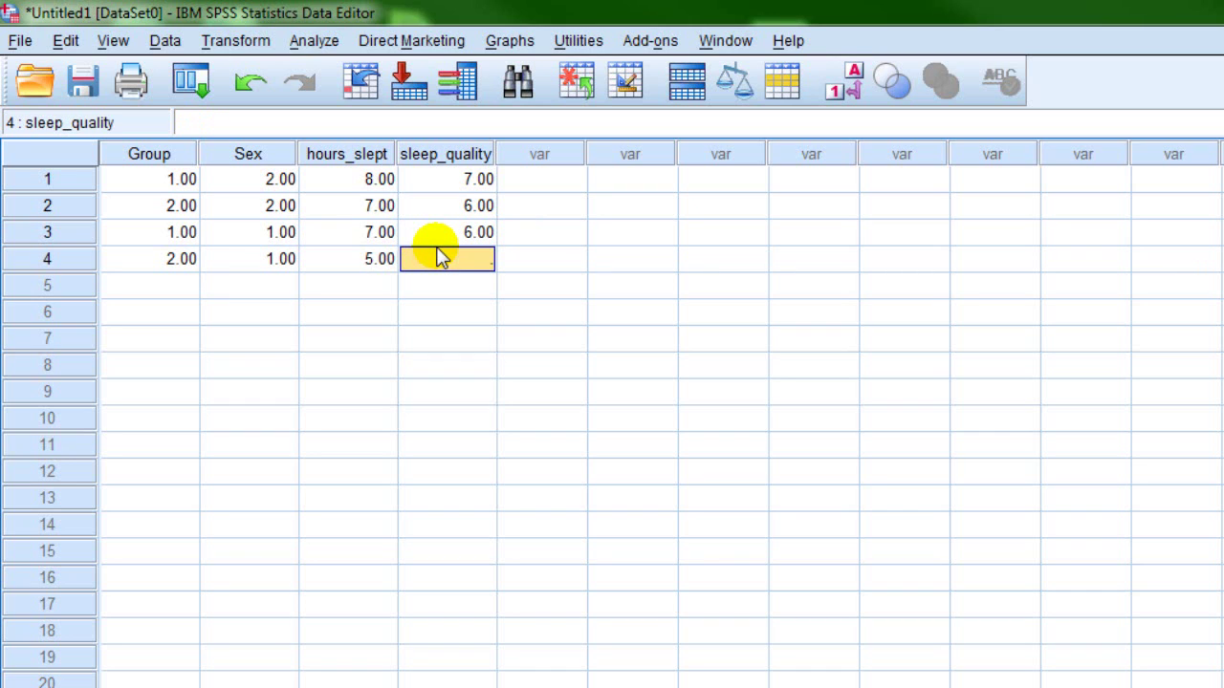
type("5")
key("Tab")
Step: Enter the fifth case with Group 1, Sex 1, hours_slept 6 and sleep_quality 8
key("Down")
key("Left")
key("Left")
key("Left")
key("Left")
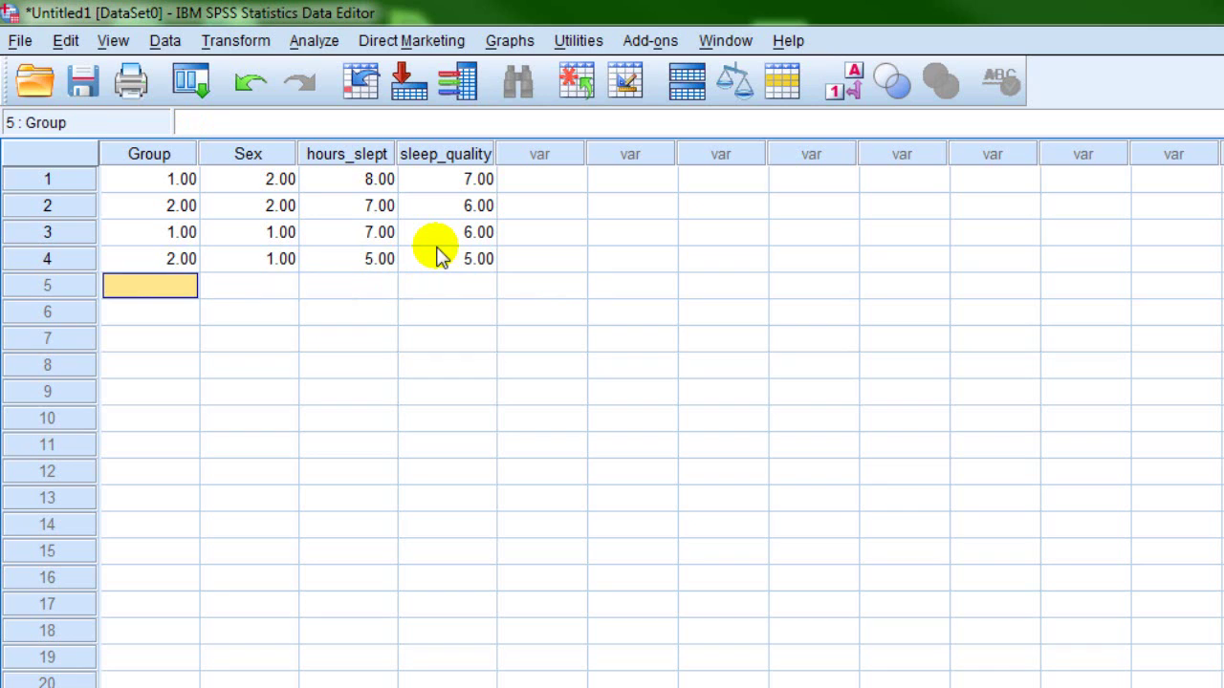
type("1")
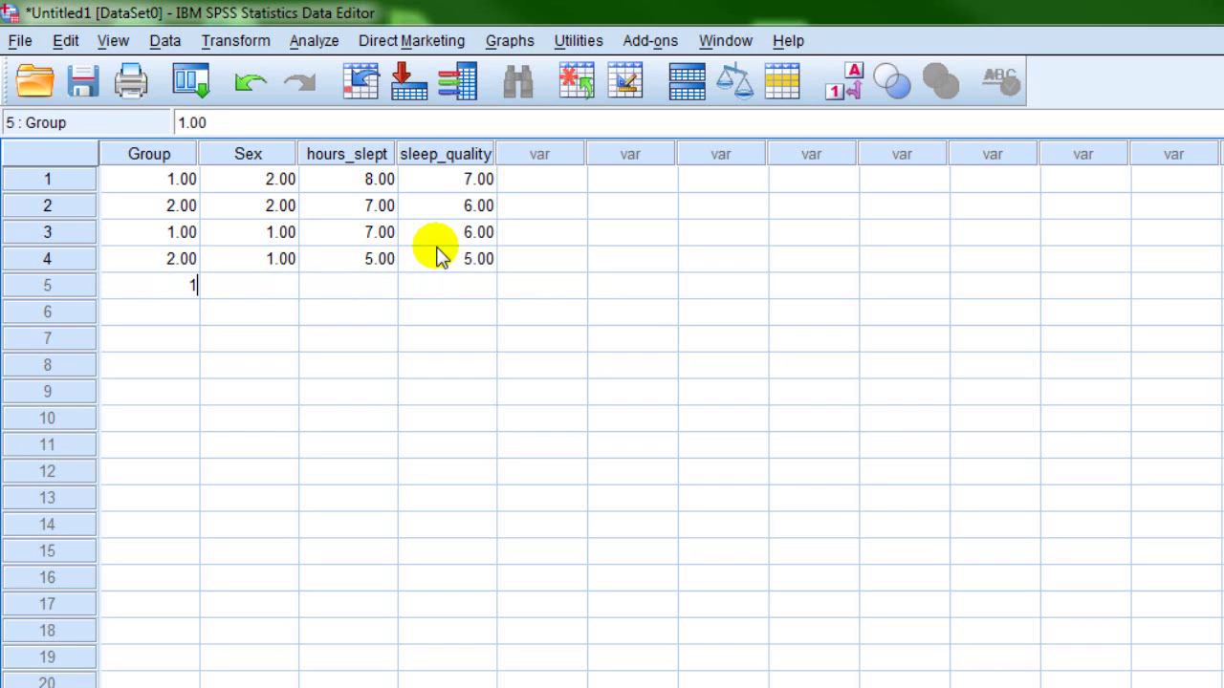
key("Tab")
key("Left")
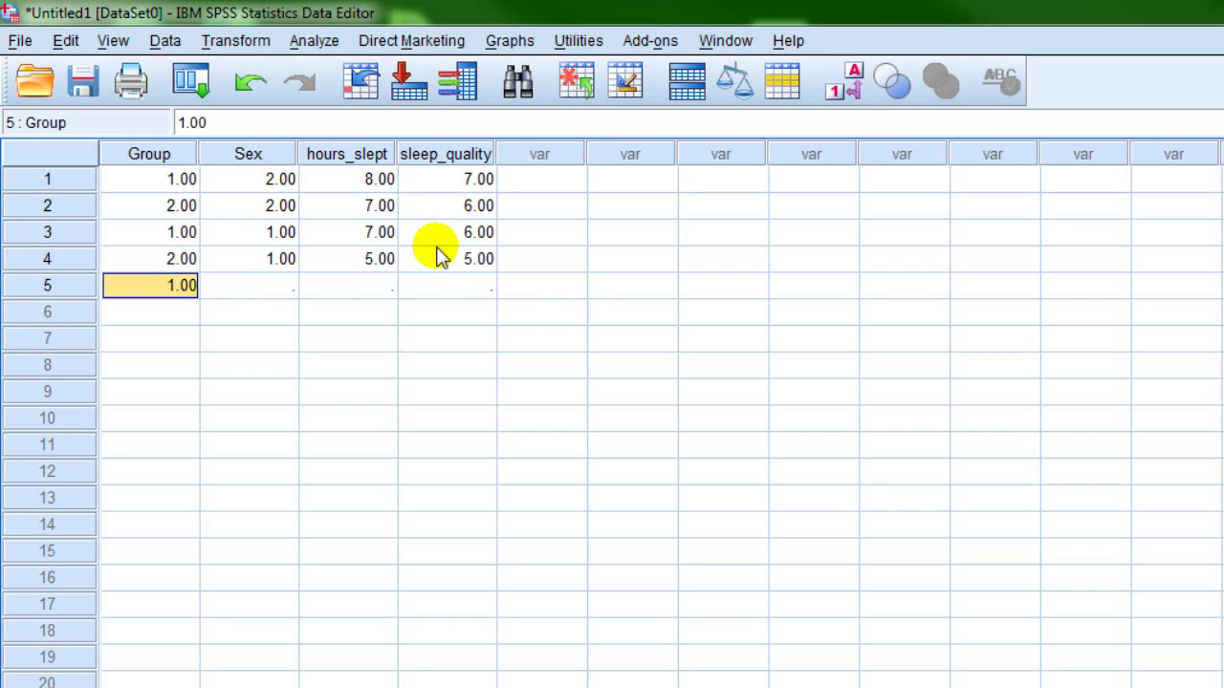
key("Right")
type("1")
key("Tab")
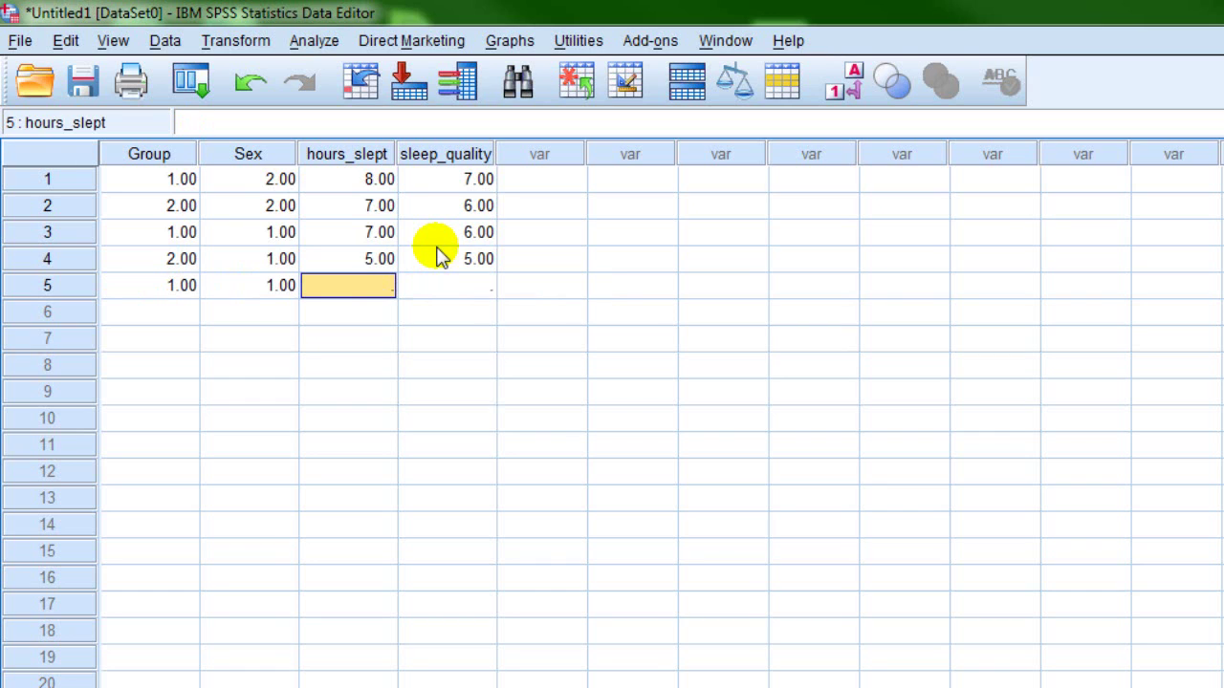
type("6")
key("Tab")
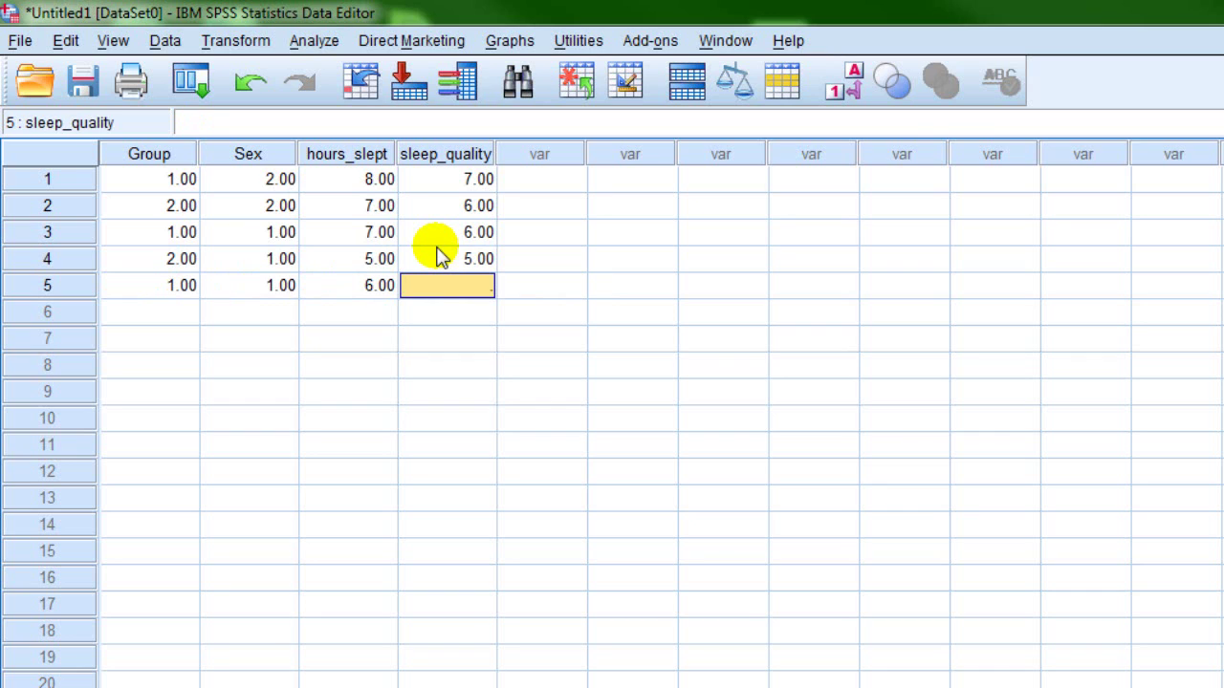
type("8")
key("Tab")
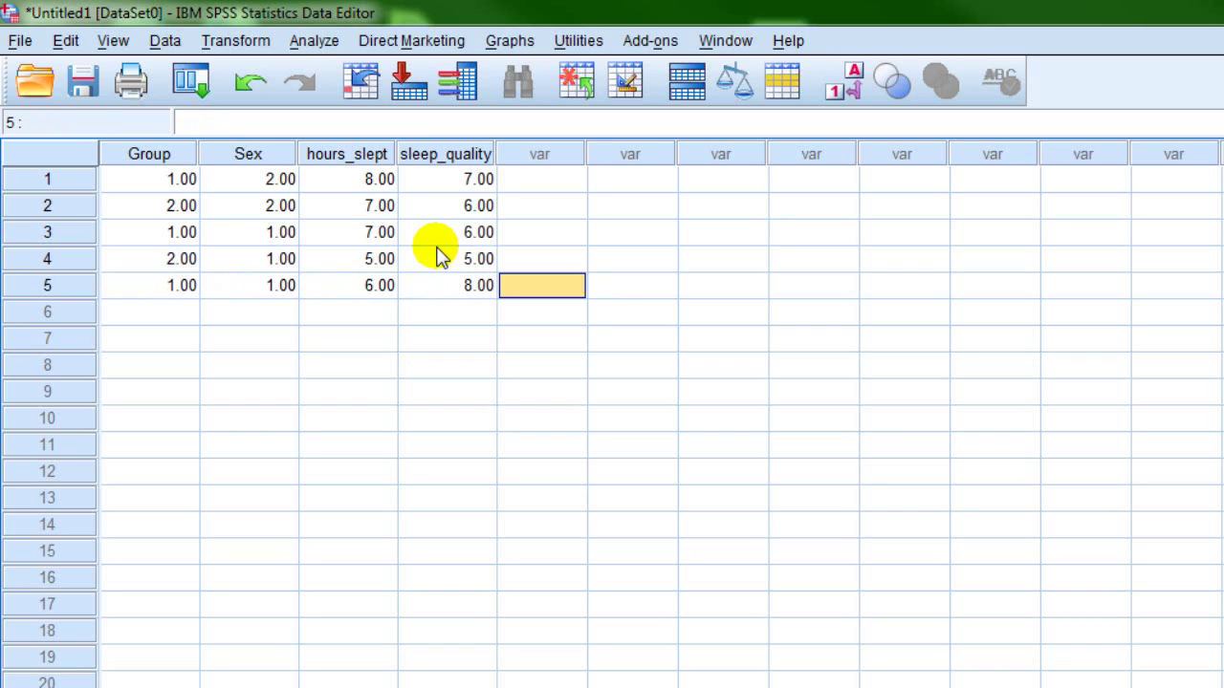
Step: Enter the sixth case with Group 2, Sex 2, hours_slept 6 and sleep_quality 3
key("Down")
key("Left")
key("Left")
key("Left")
key("Left")
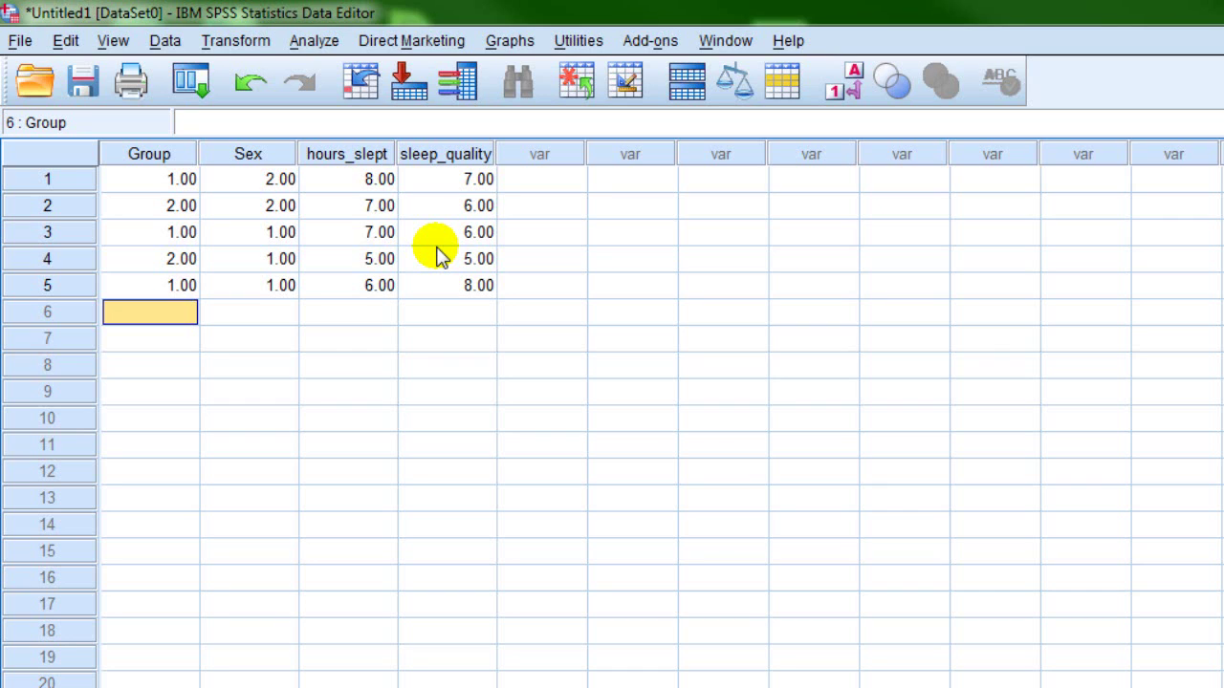
type("2")
key("Tab")
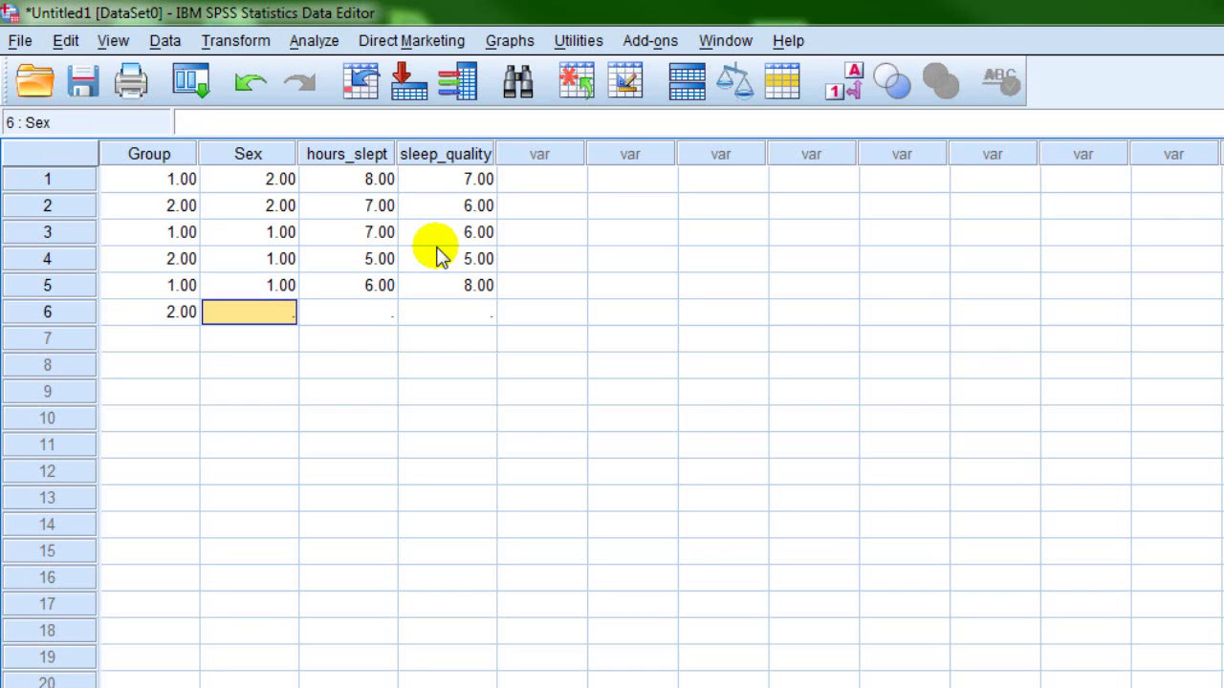
type("2")
key("Tab")
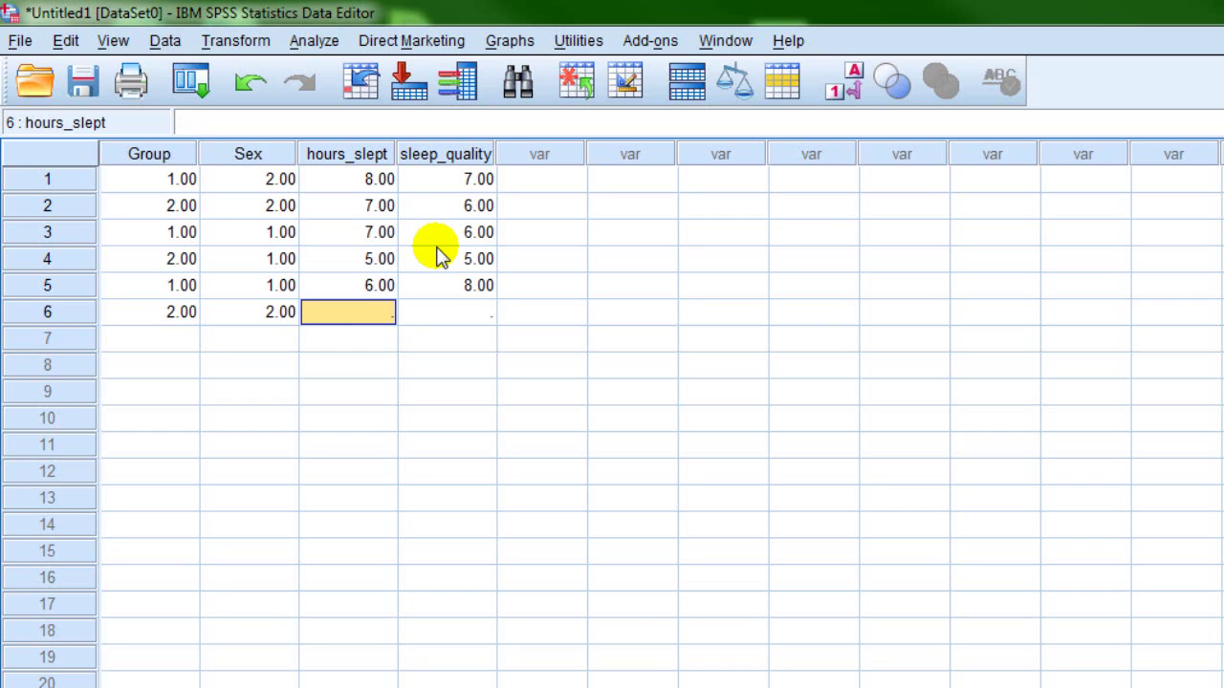
type("6")
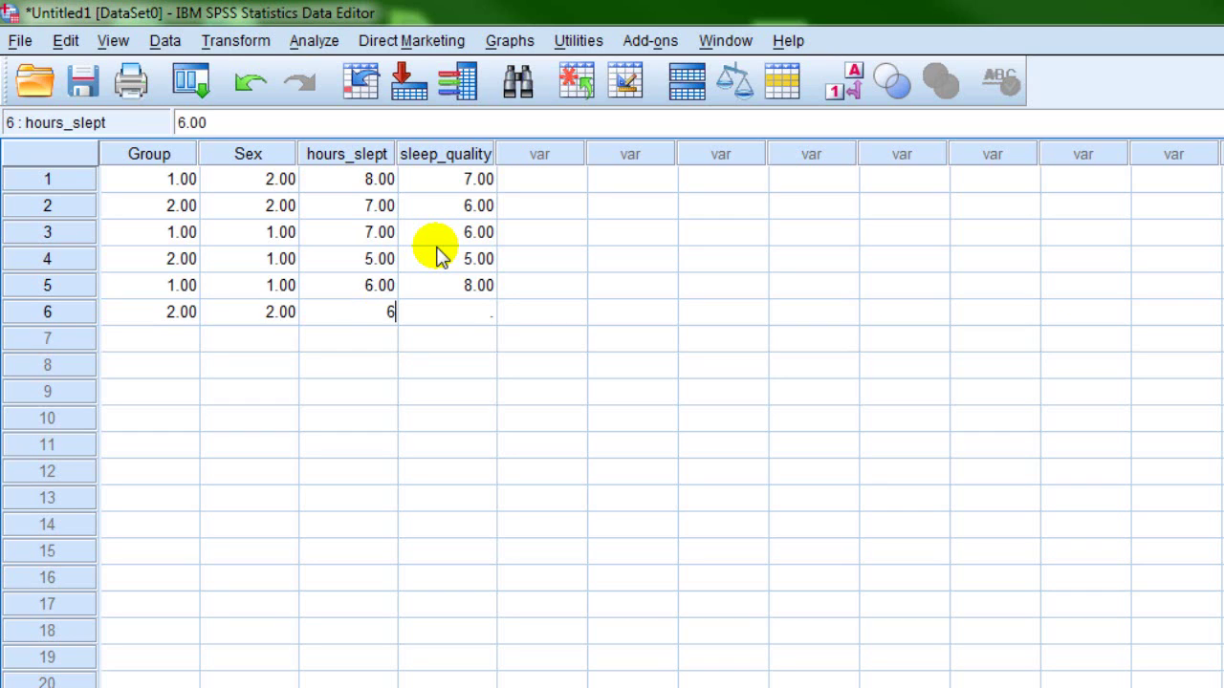
key("Tab")
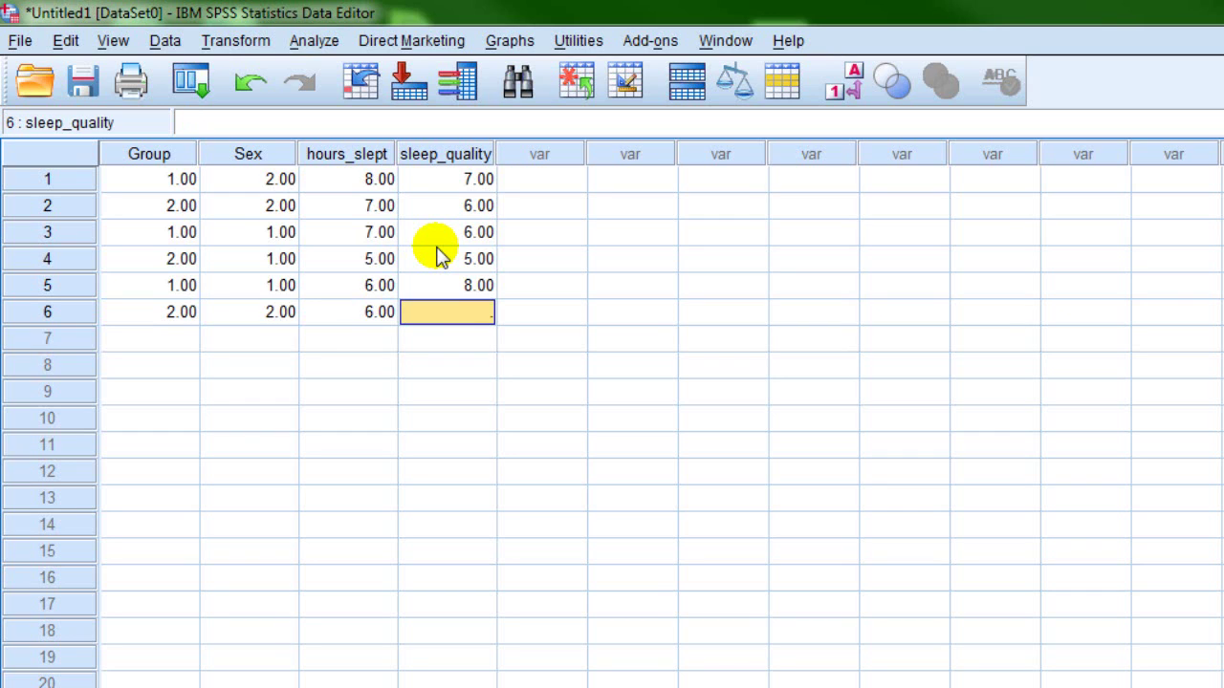
type("3")
key("Tab")
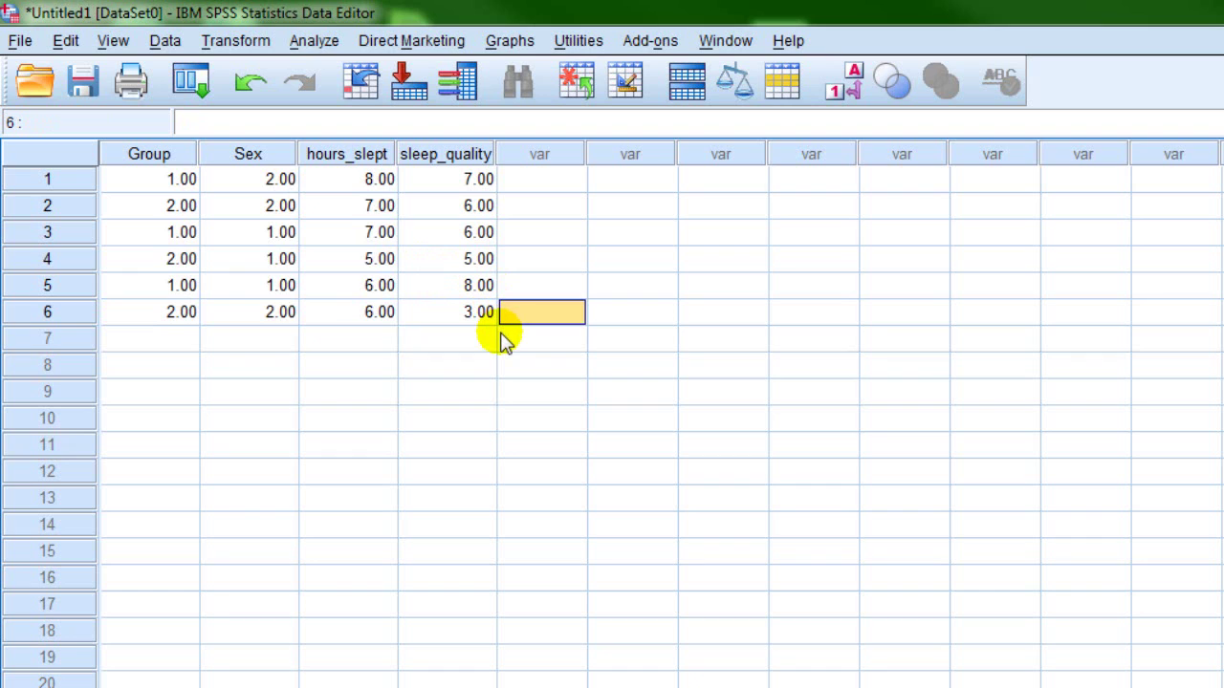
Step: Look over the four variable columns and the rows of all six cases
left_click(149, 159)
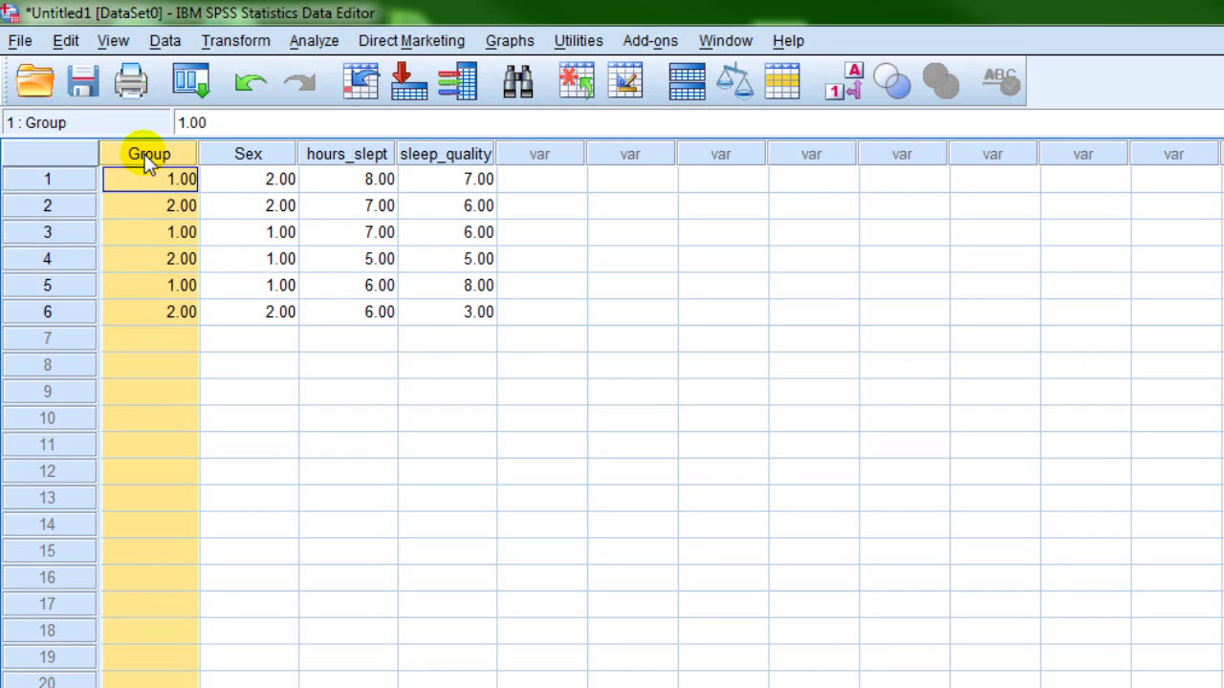
left_click(252, 156)
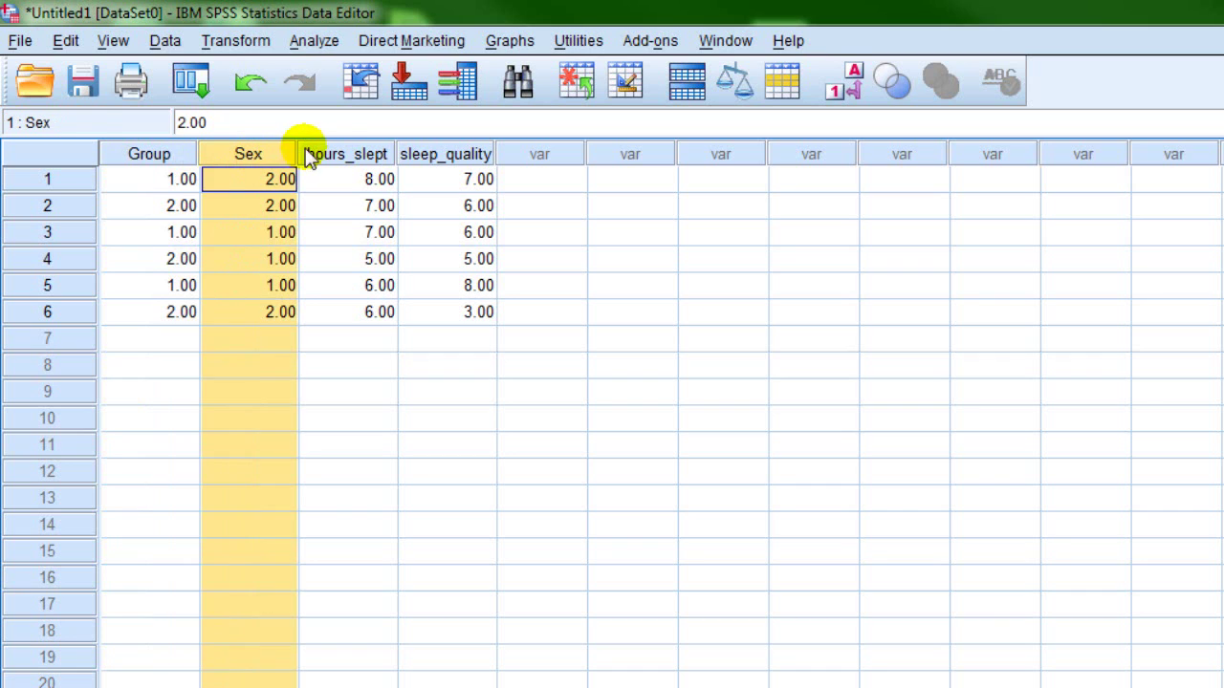
left_click(316, 156)
left_click(424, 156)
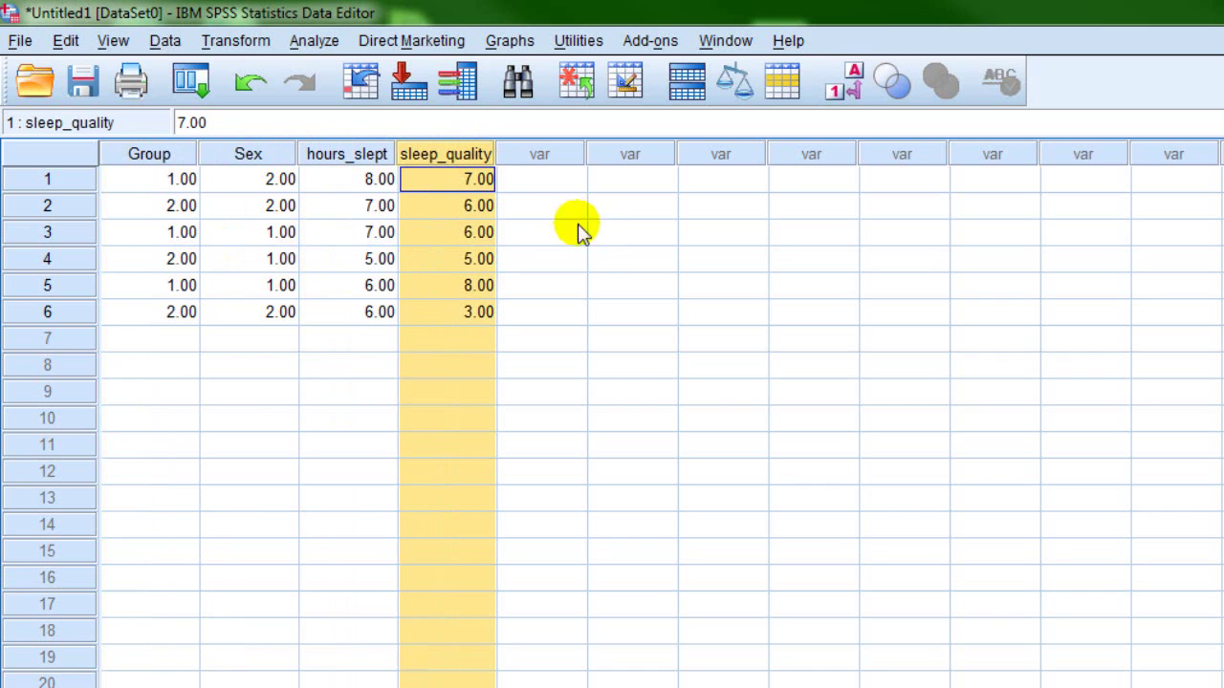
left_click(57, 181)
left_click(48, 205)
left_click(48, 233)
left_click(48, 259)
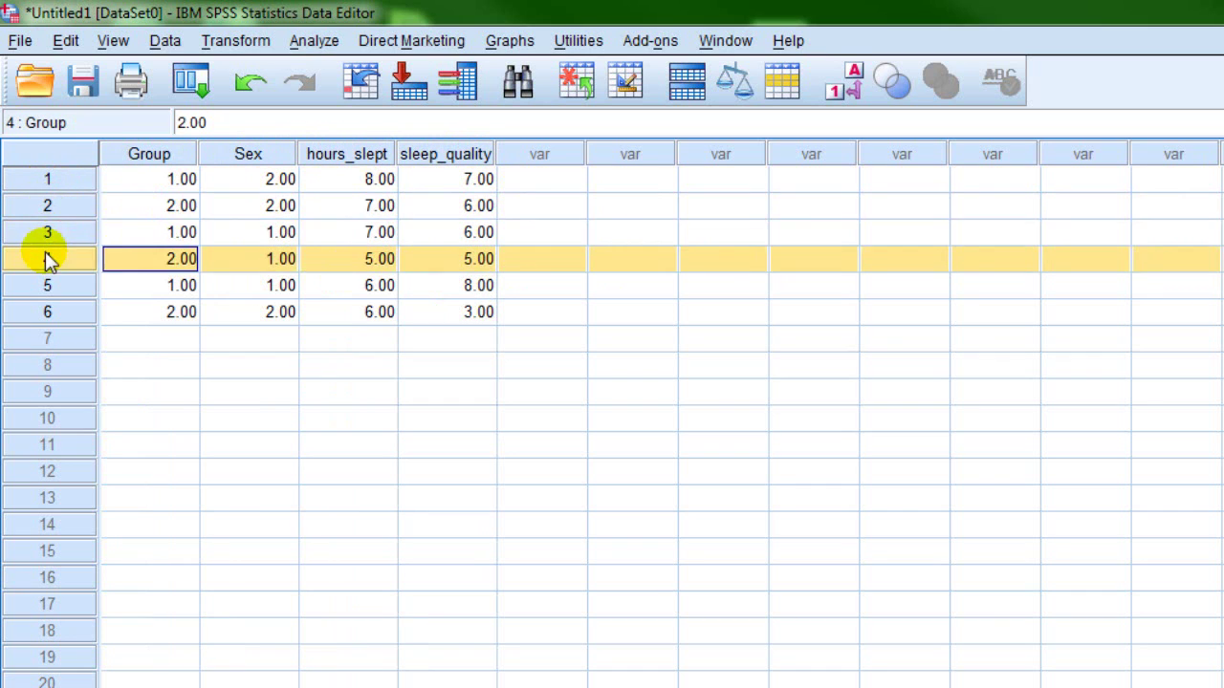
left_click(44, 285)
left_click(42, 312)
left_click(344, 470)
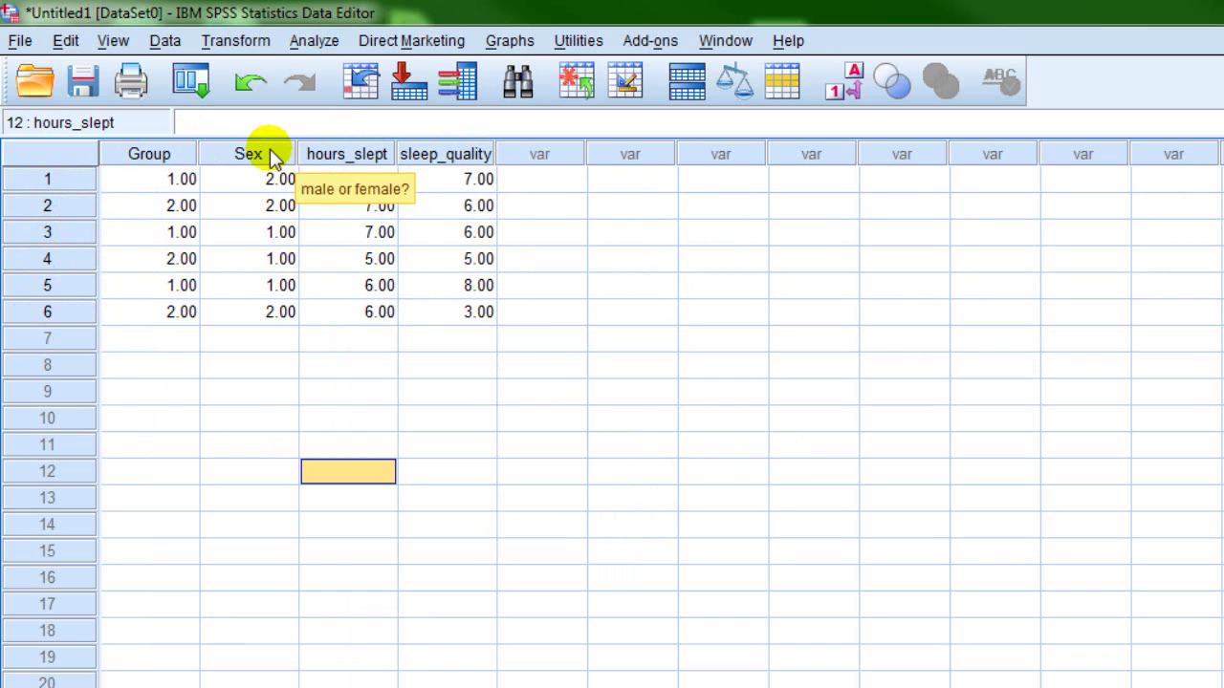
Step: Check the Sex coding in the Our Experiment document in Word, return to SPSS and examine the Group and Sex columns against it
key("alt+Tab")
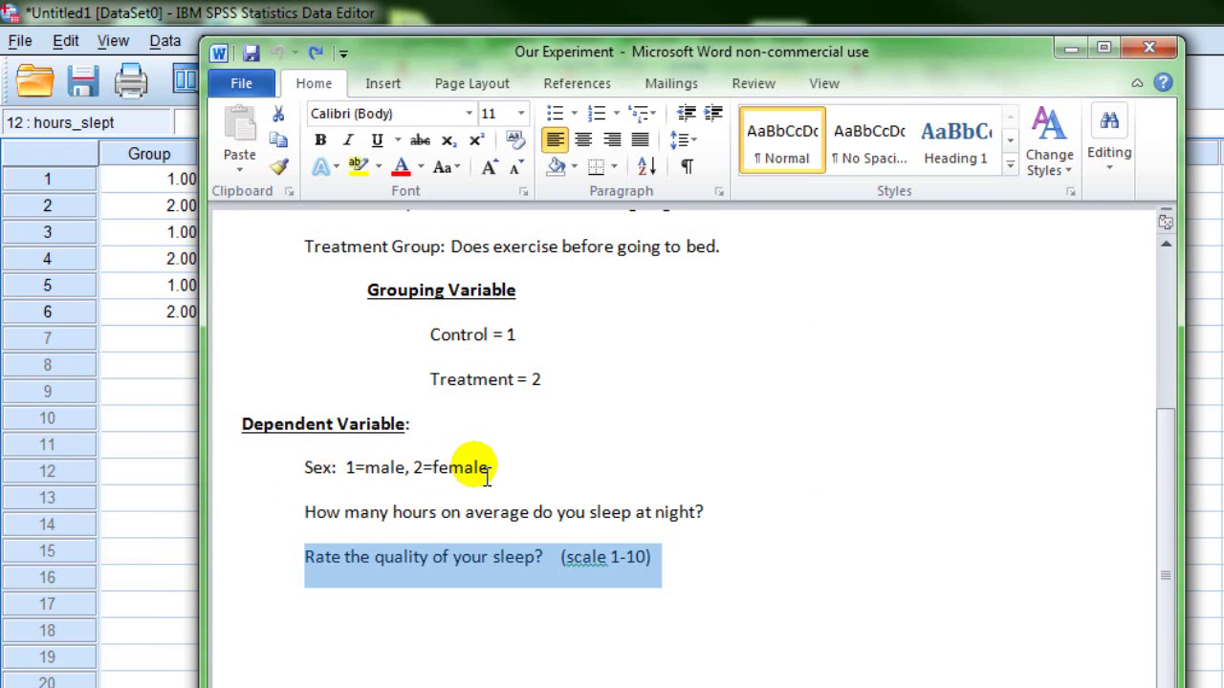
key("alt+Tab")
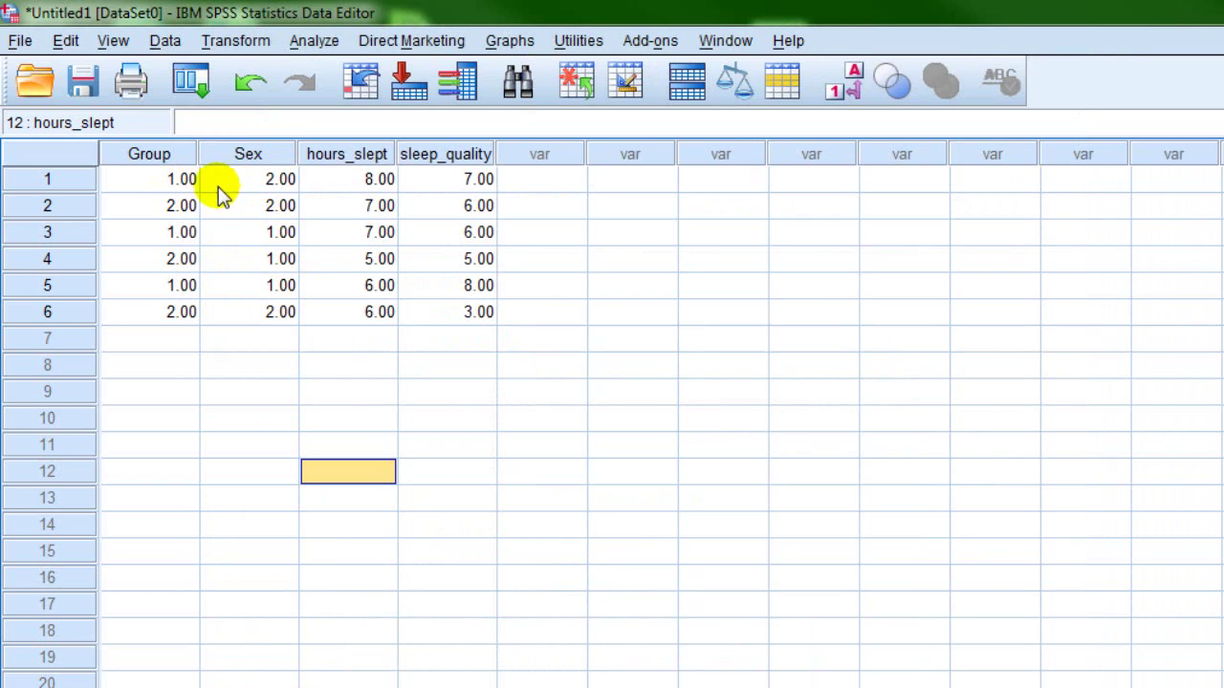
left_click(186, 154)
left_click(227, 155)
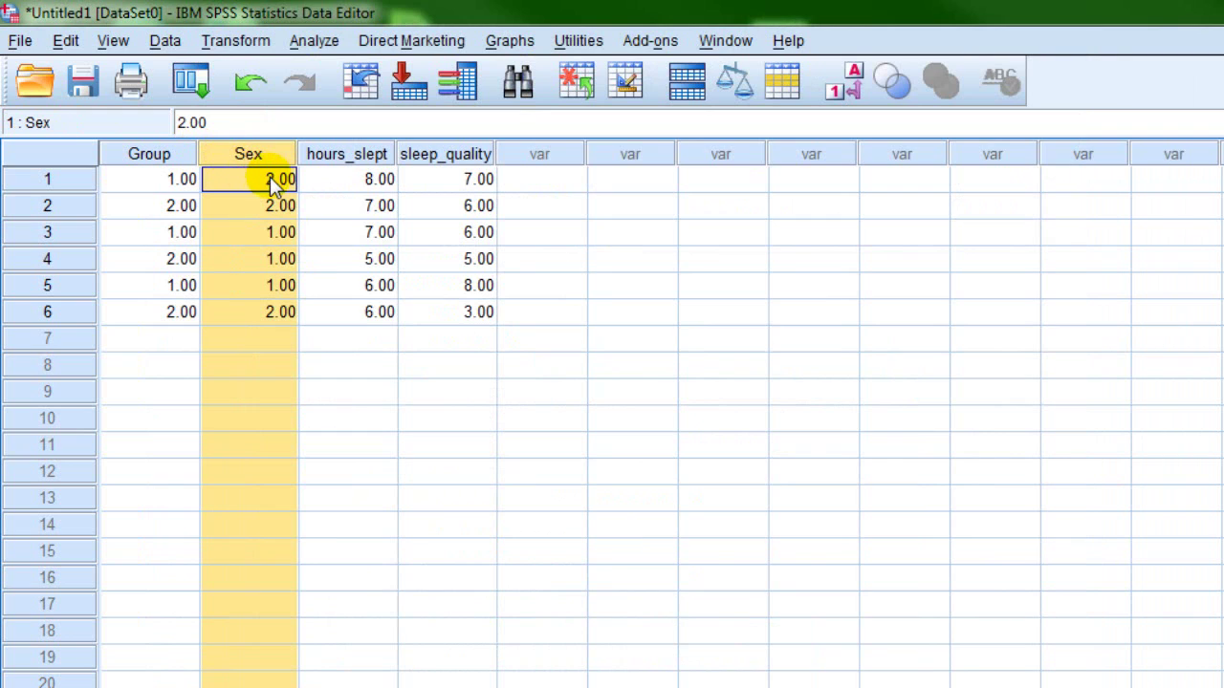
left_click(158, 185)
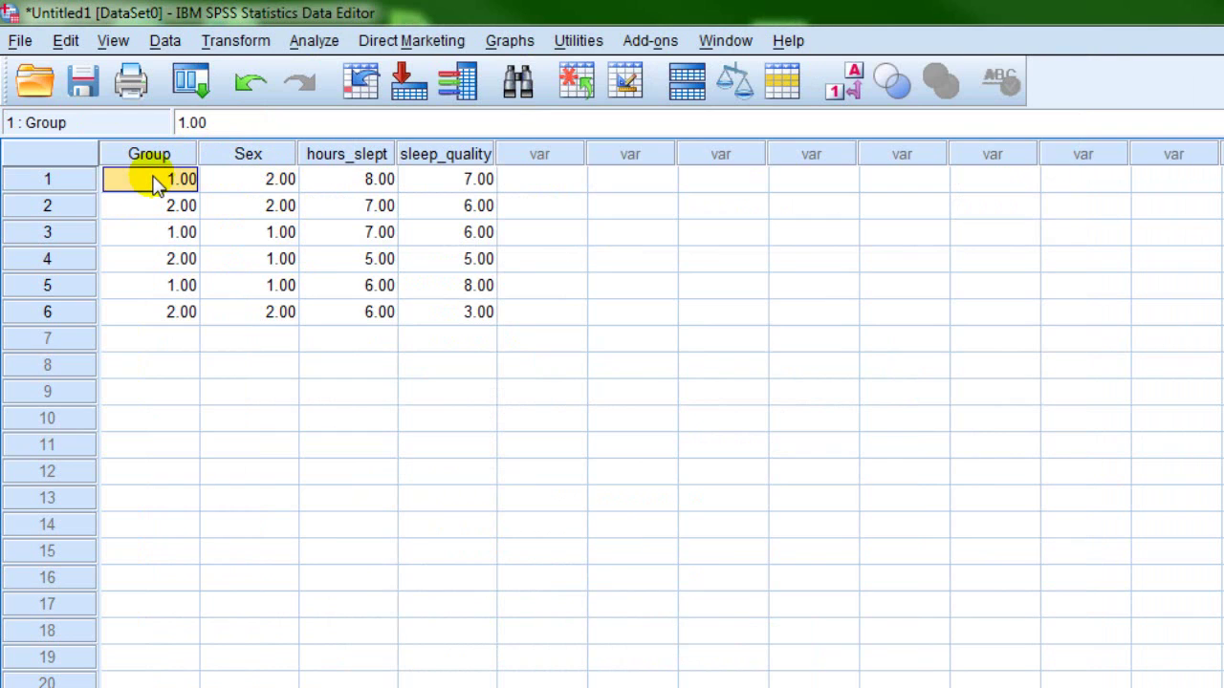
left_click(235, 179)
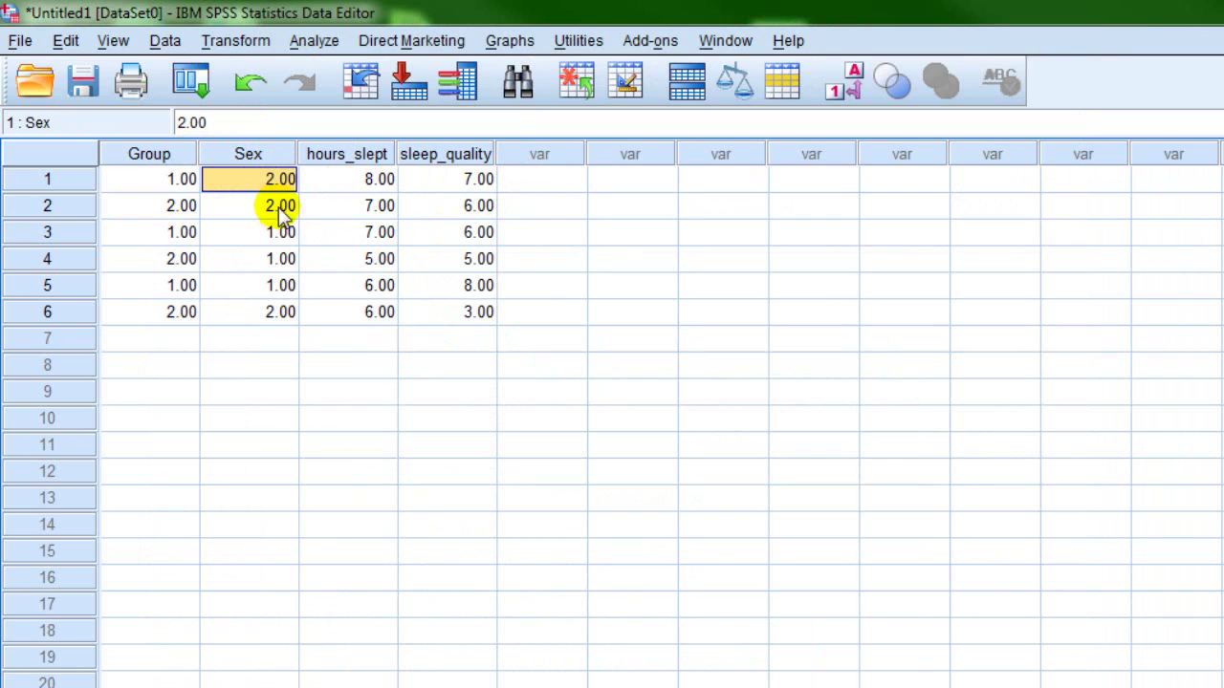
left_click(274, 156)
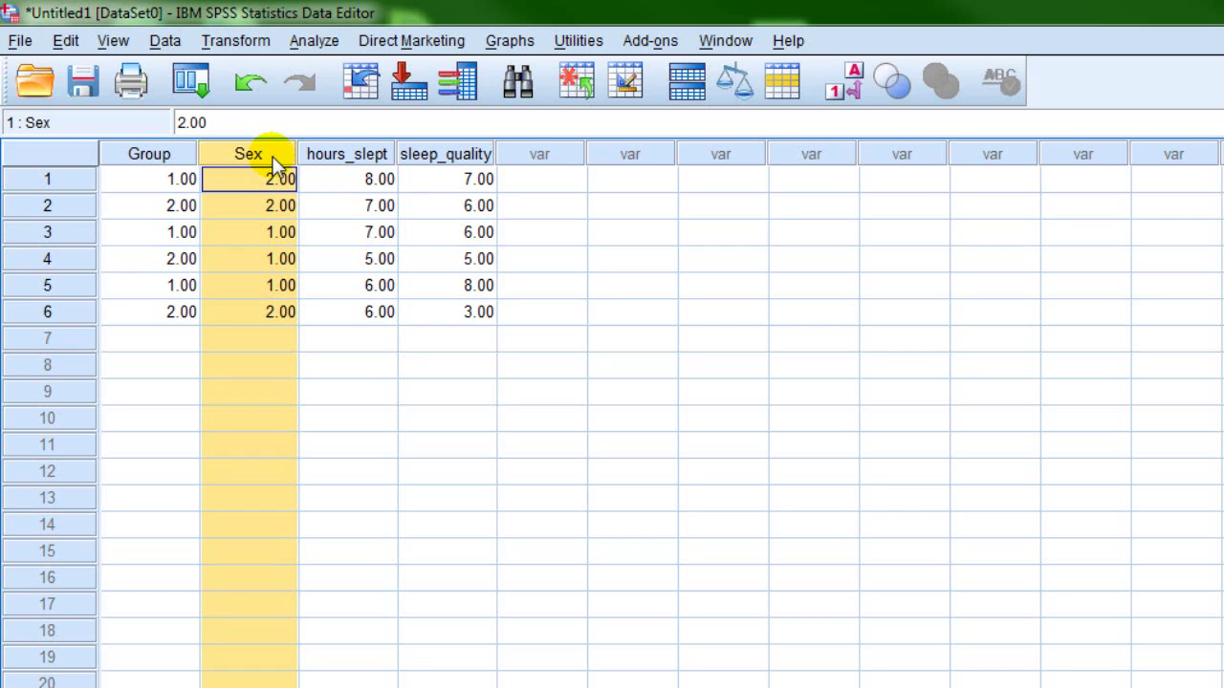
Step: Review the variable definitions and open the value labels of the Group variable to check its coding, leaving them as they are
left_click(654, 370)
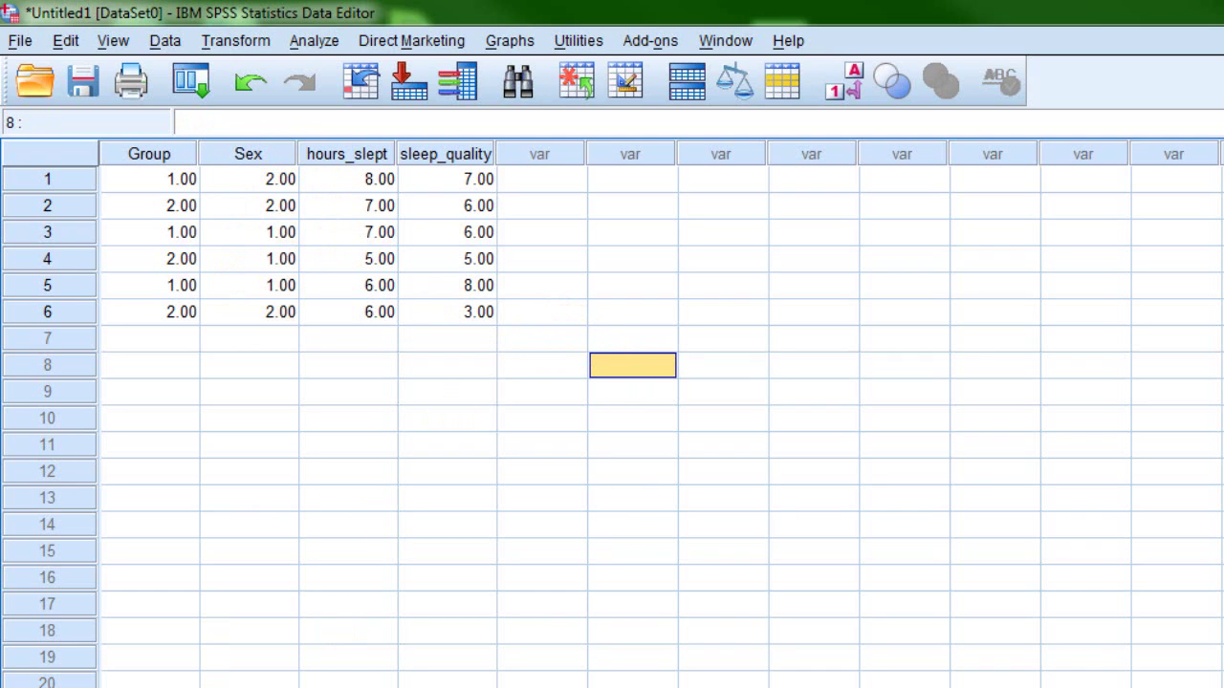
key("ctrl+t")
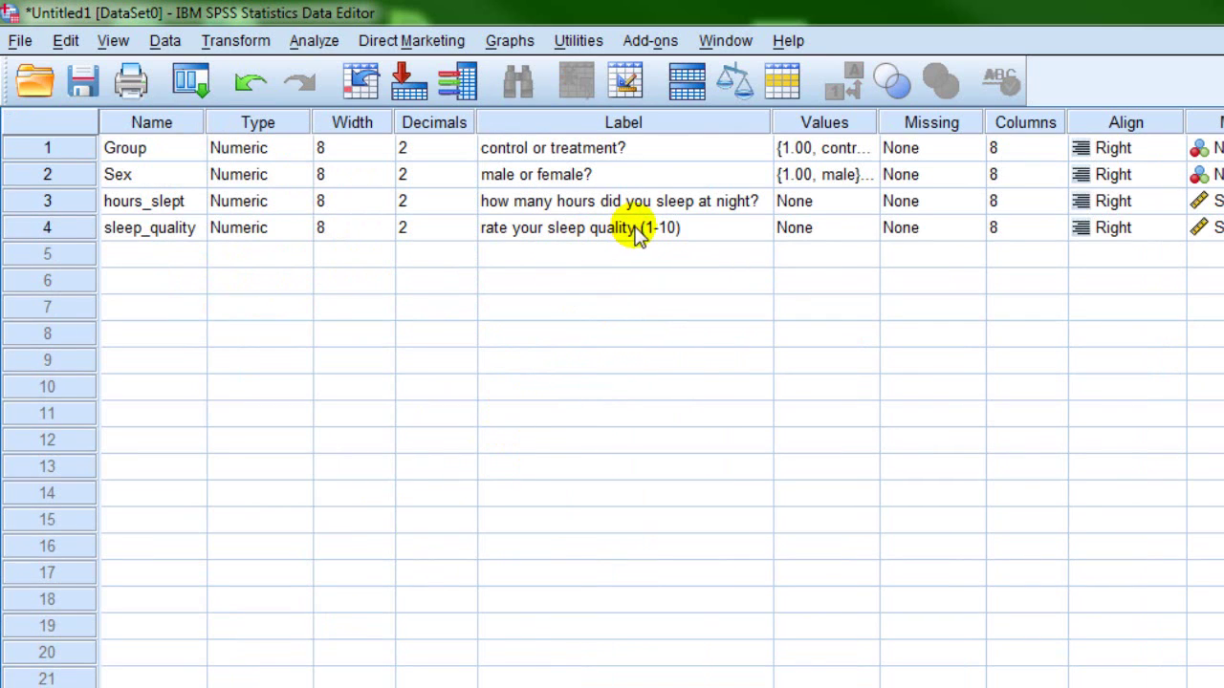
left_click(701, 151)
left_click(856, 148)
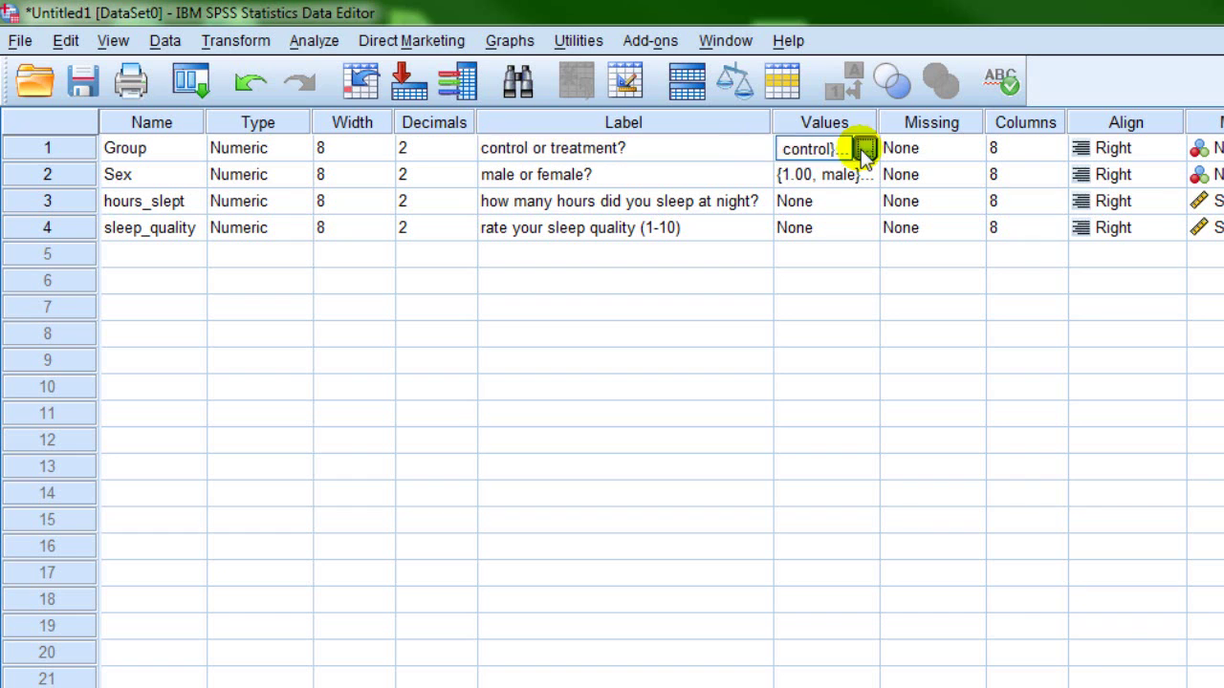
left_click(863, 151)
key("Return")
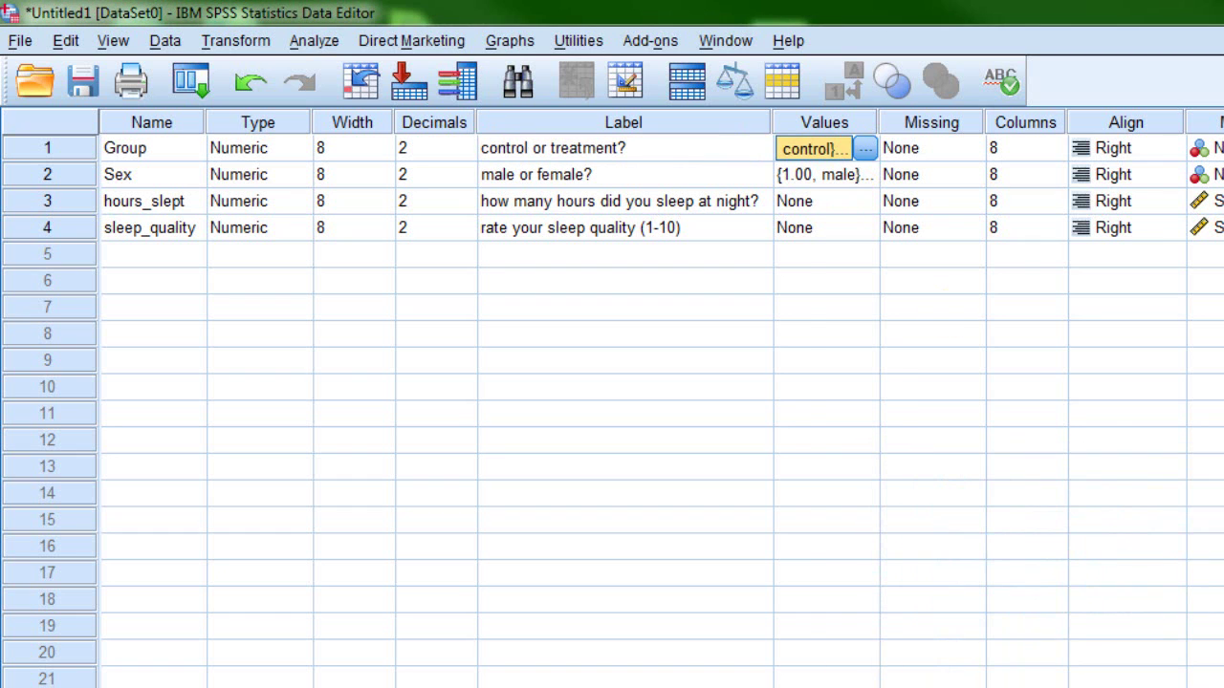
Step: Compare the data rows with the variable definitions, examining the Group label and the Values column, and return to the data
key("ctrl+t")
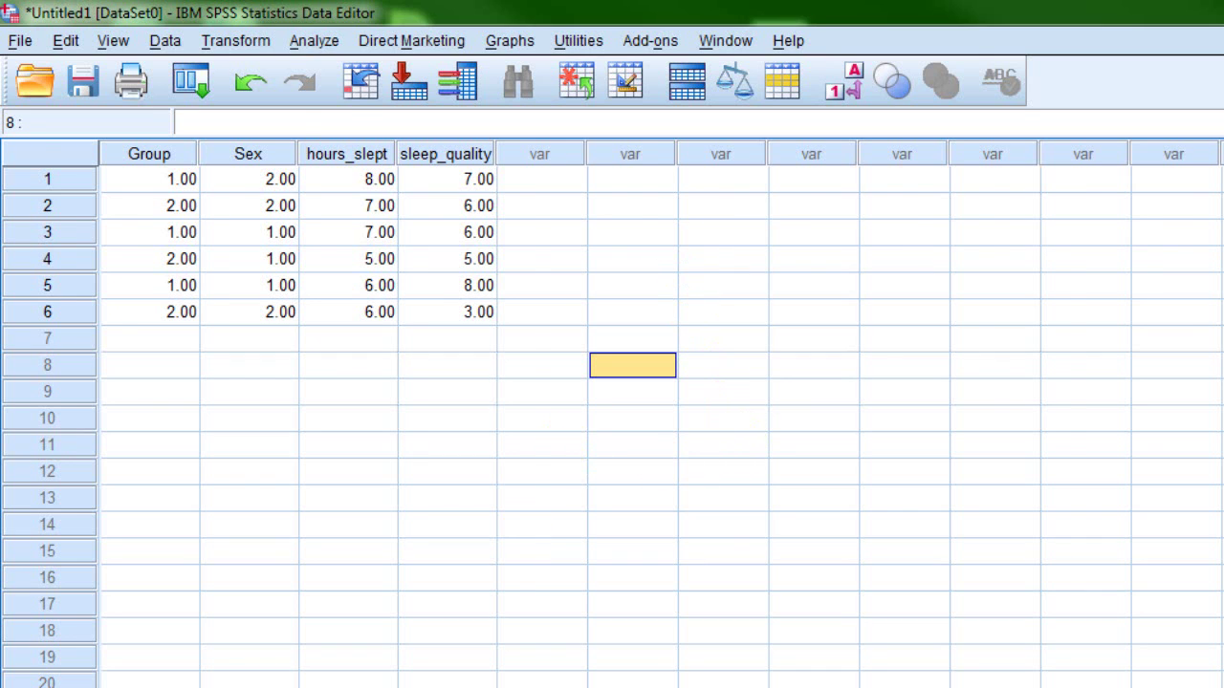
key("ctrl+t")
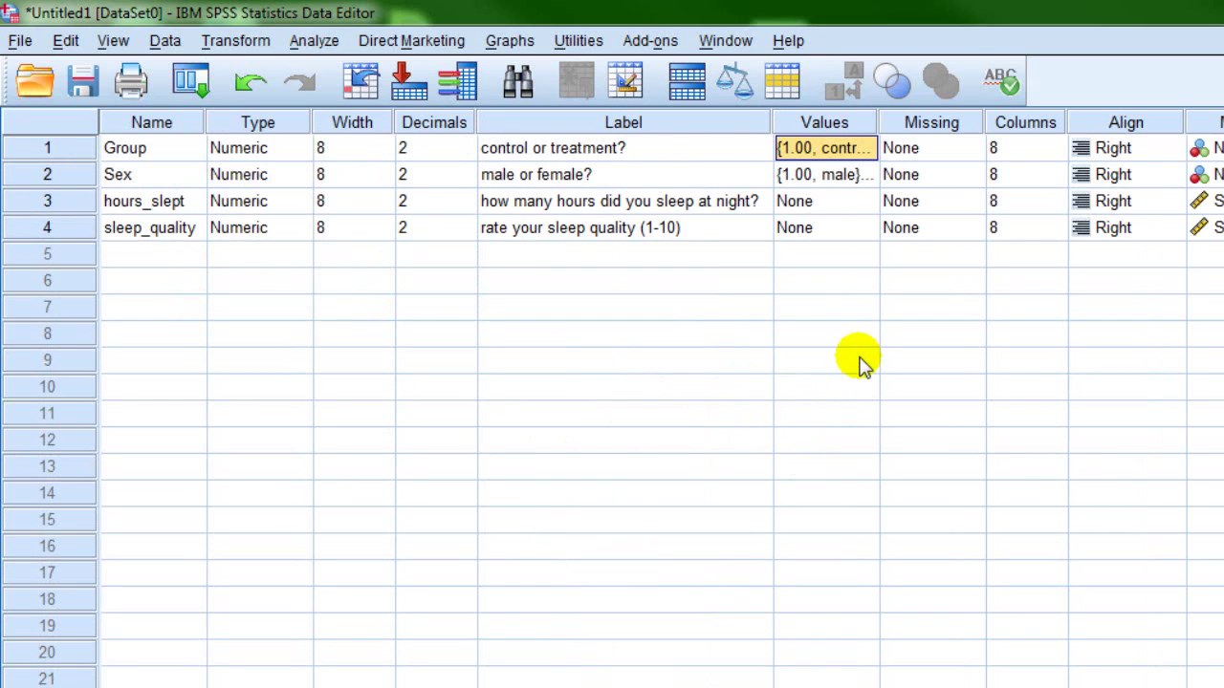
left_click(598, 149)
key("ctrl+t")
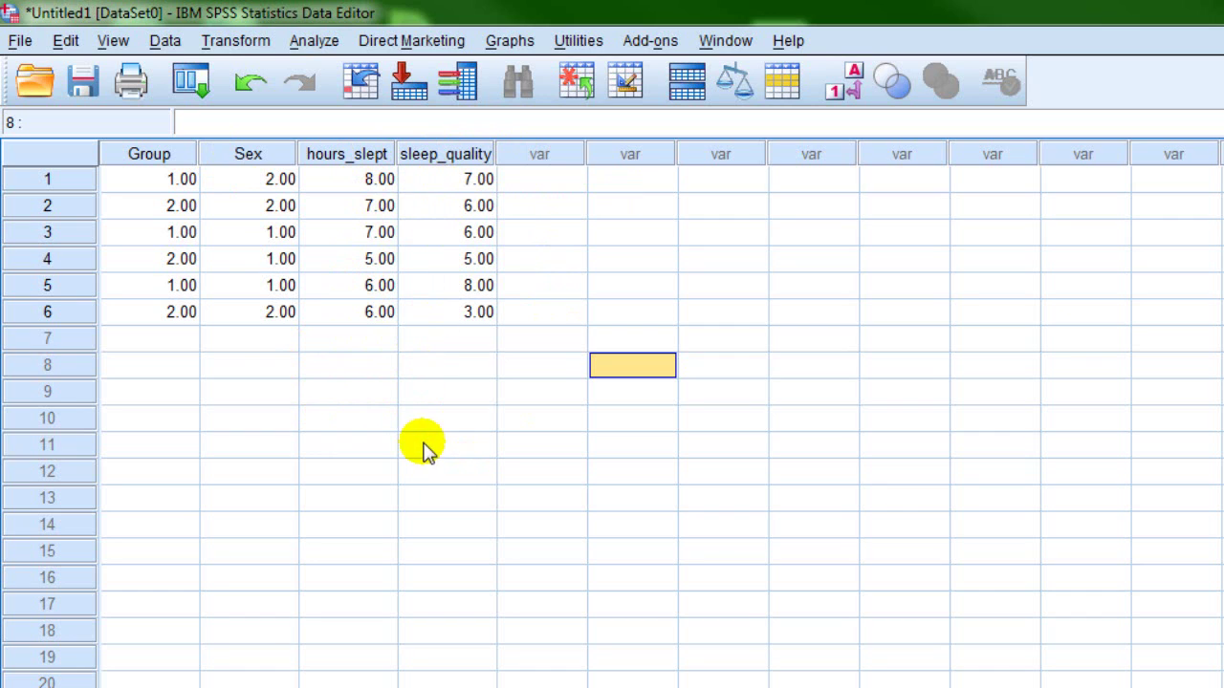
left_click(453, 429)
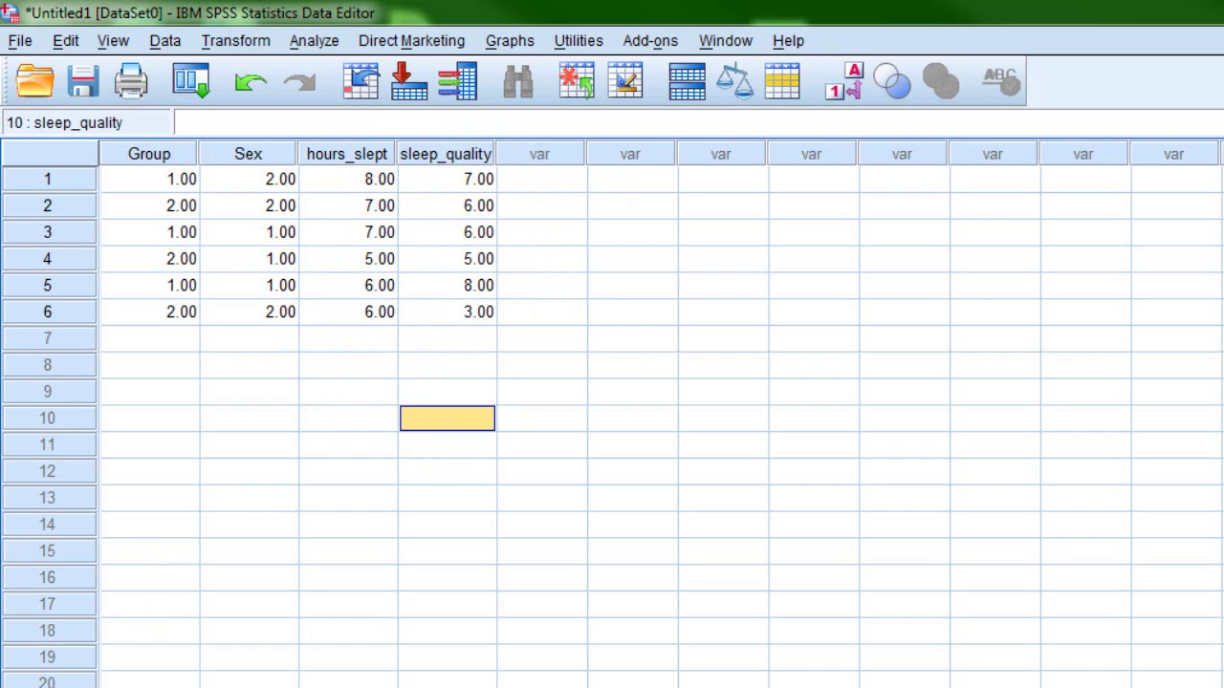
key("ctrl+t")
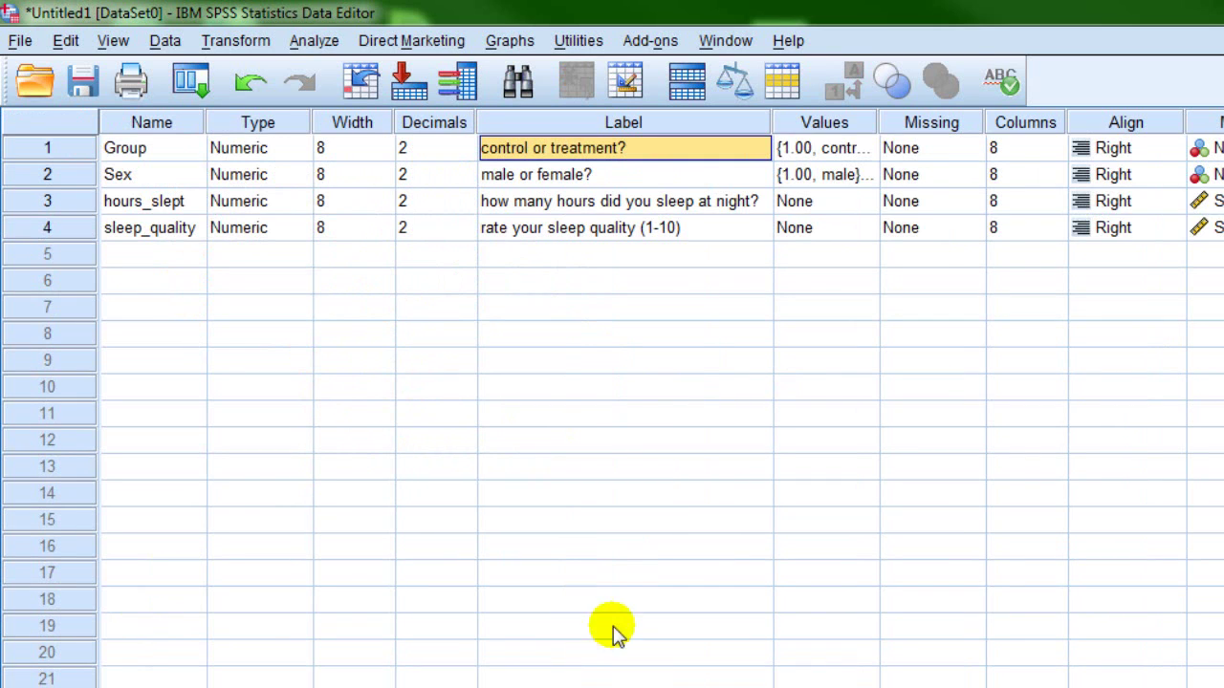
left_click(842, 125)
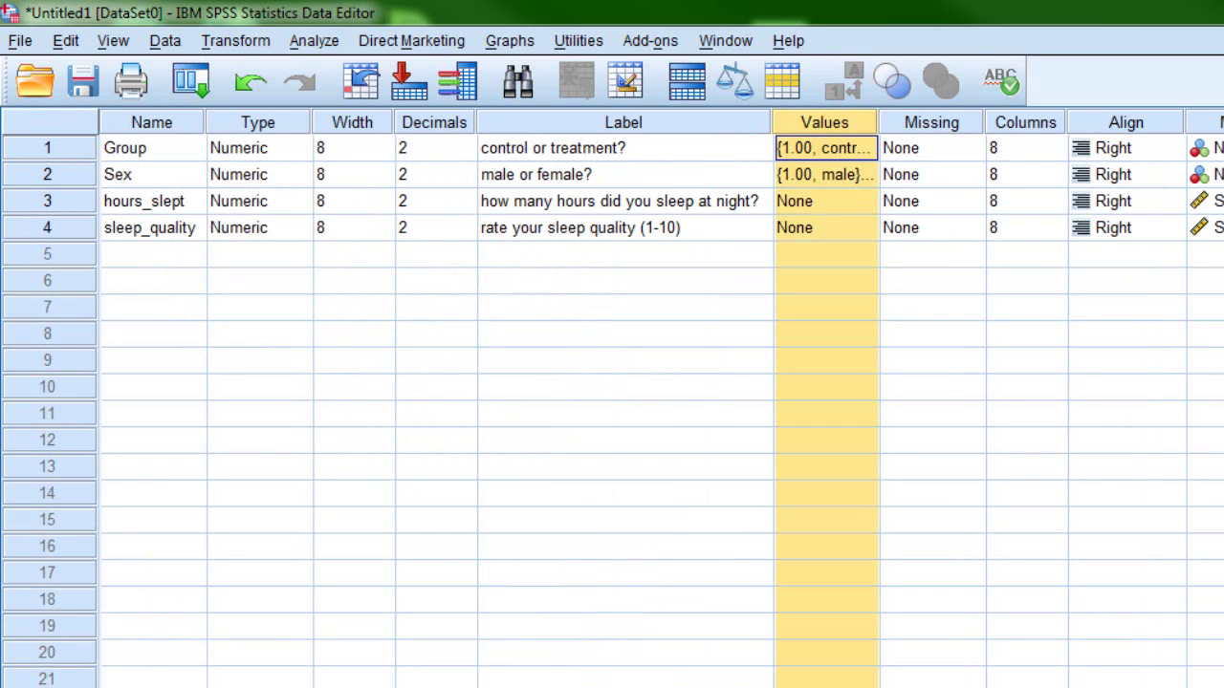
key("ctrl+t")
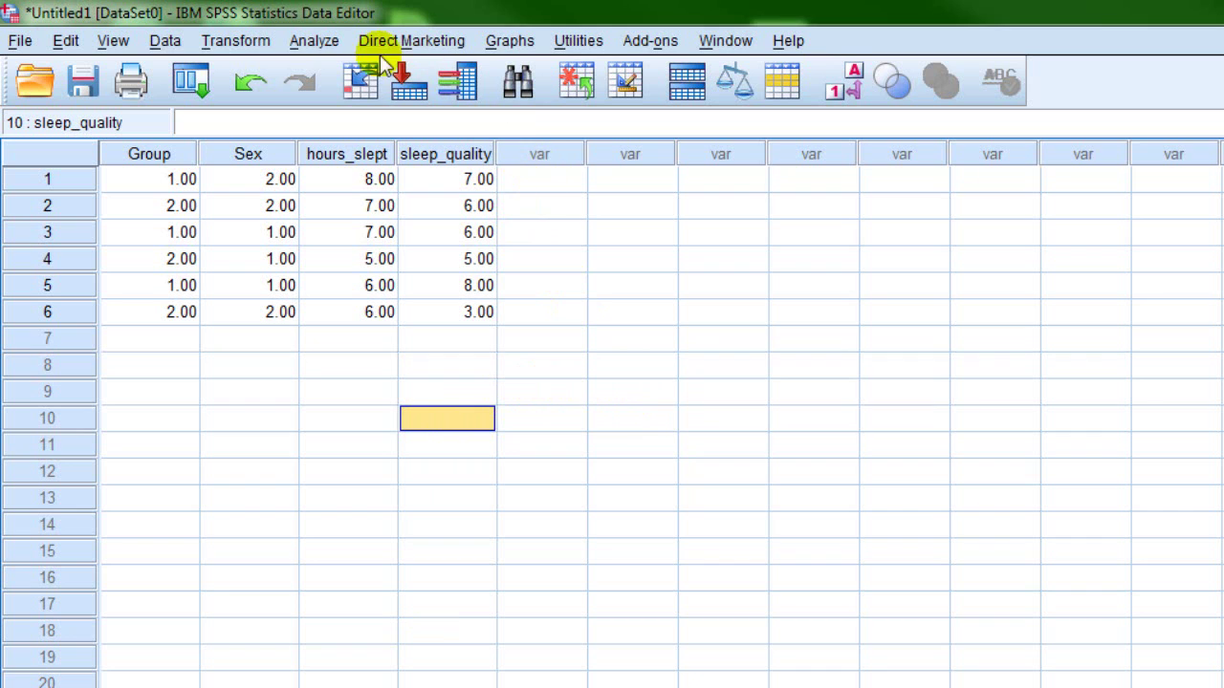
Step: Run a Frequencies analysis on the Sex variable (male or female?) with frequency tables displayed
left_click(315, 42)
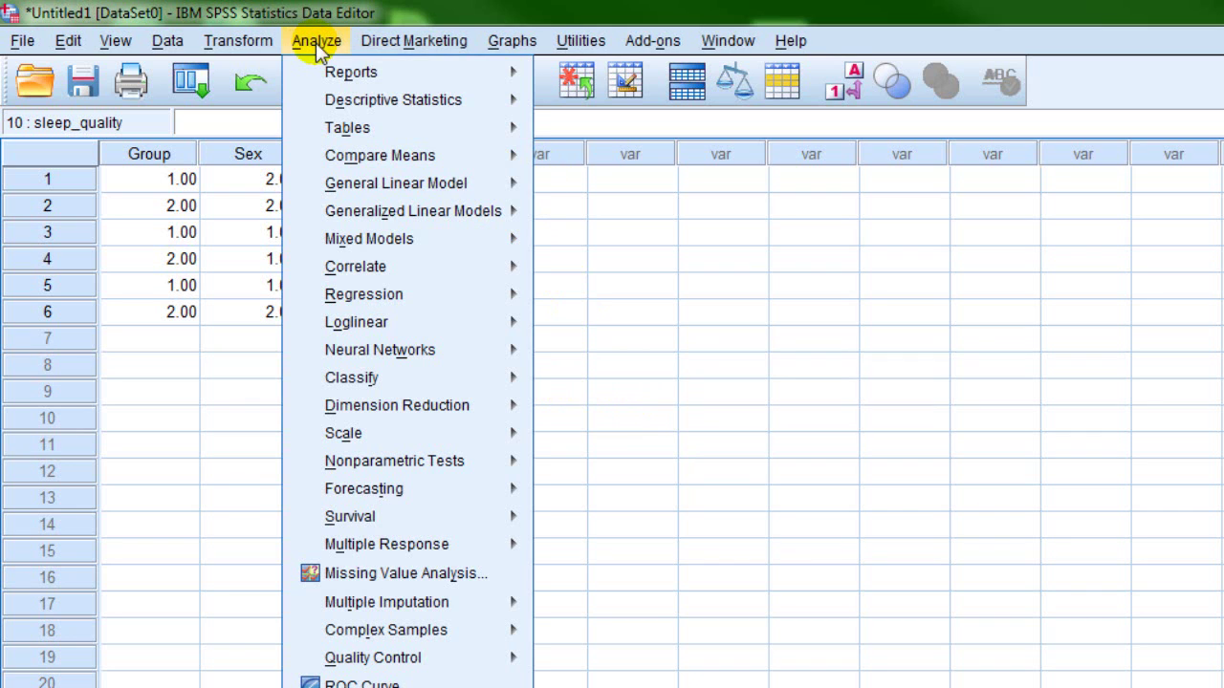
mouse_move(340, 103)
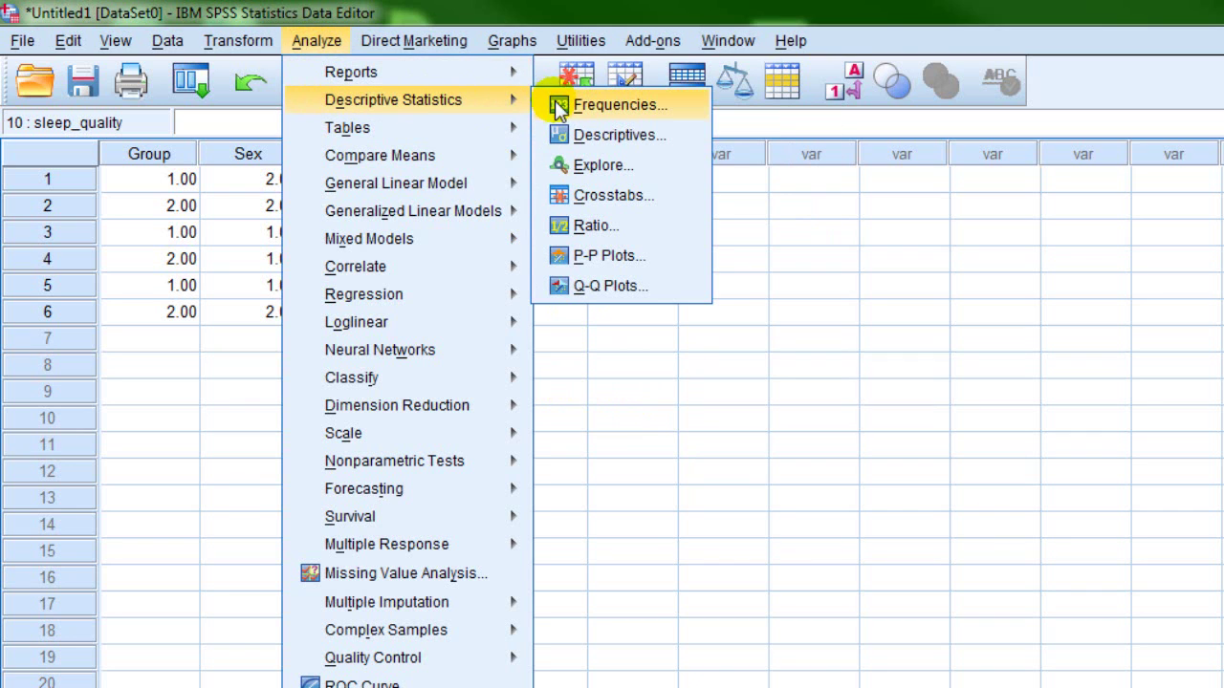
left_click(617, 107)
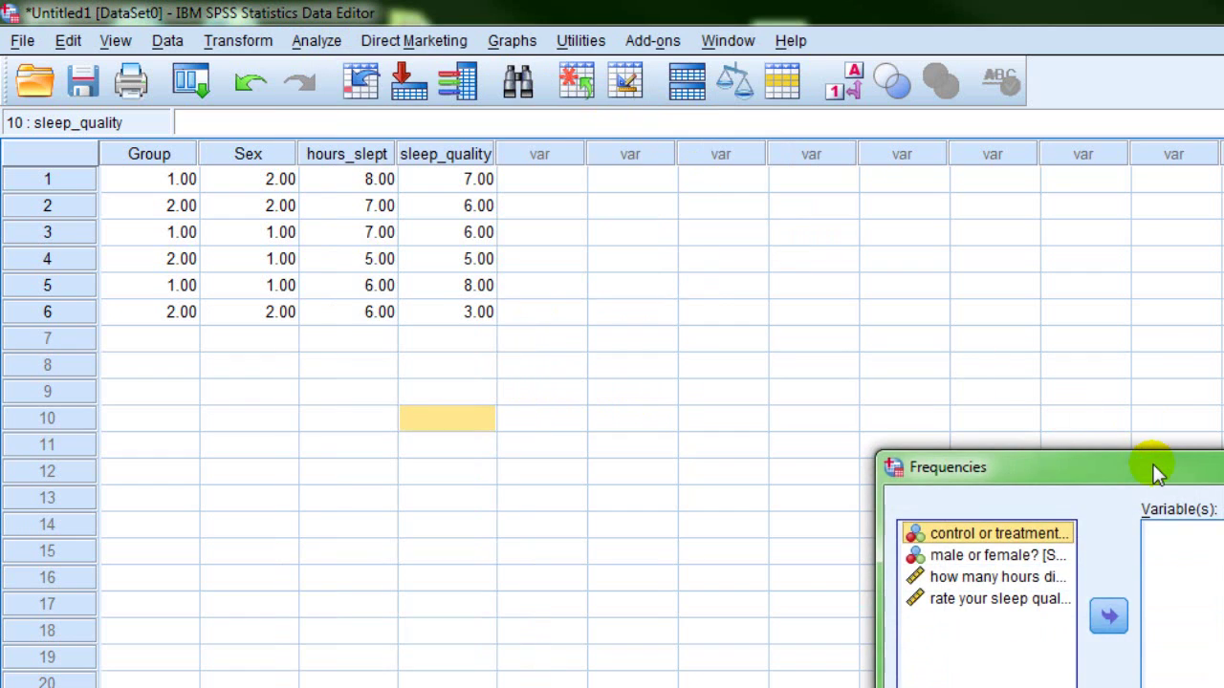
left_click_drag(1157, 468, 419, 358)
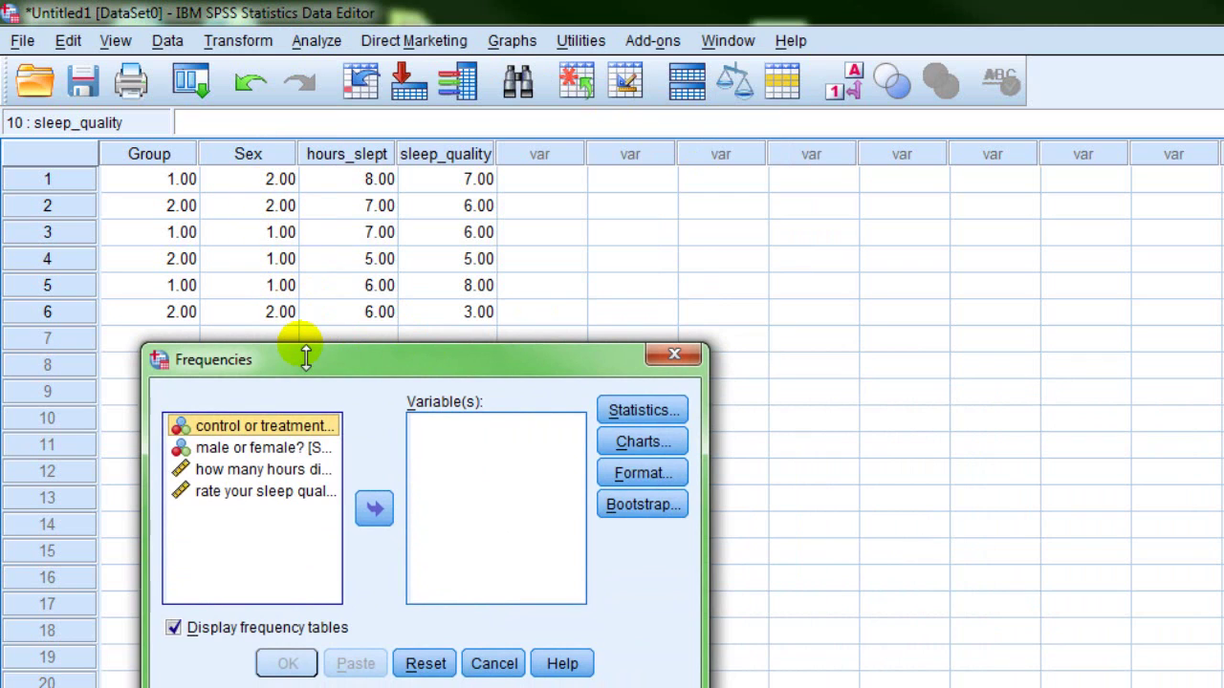
left_click(256, 450)
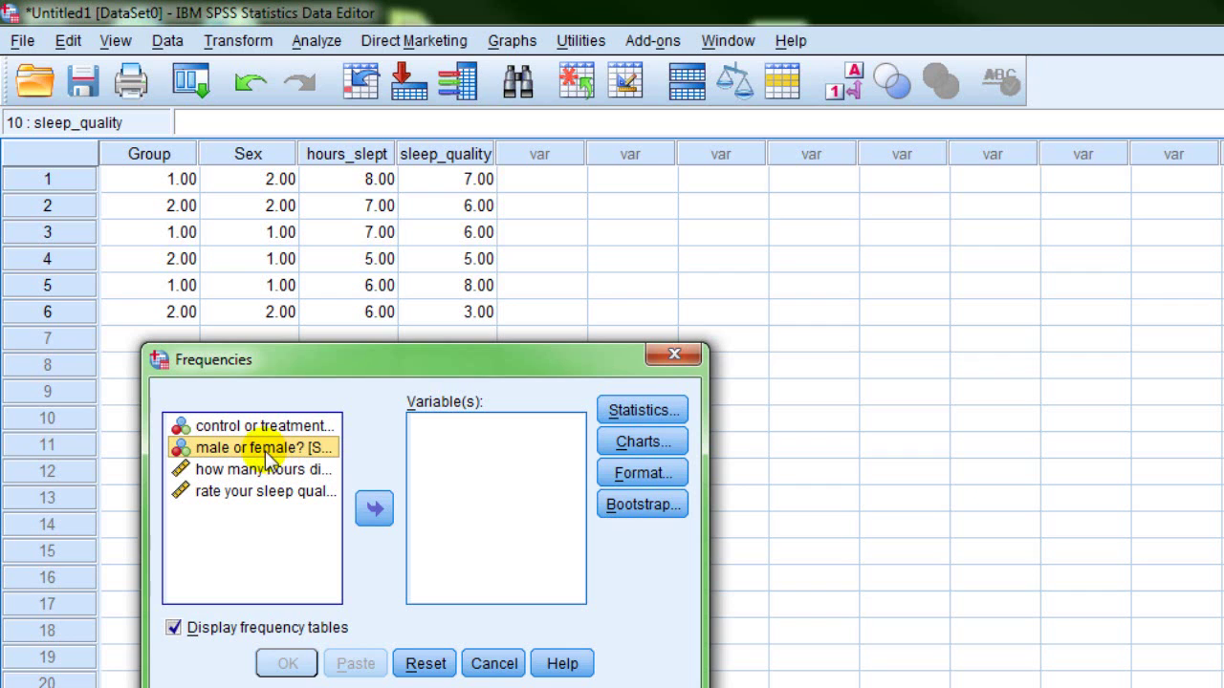
left_click_drag(265, 450, 435, 428)
left_click(287, 663)
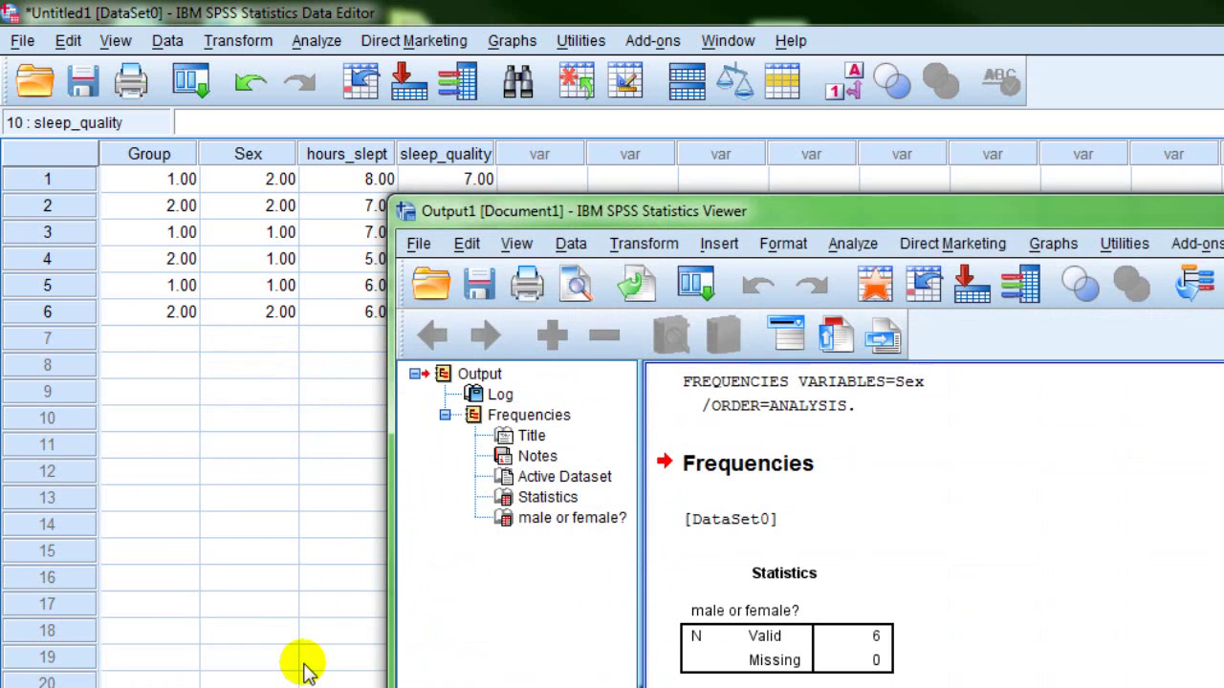
Step: Reposition and shrink the output viewer window and examine the male or female? frequency table
left_click_drag(1083, 225, 742, 59)
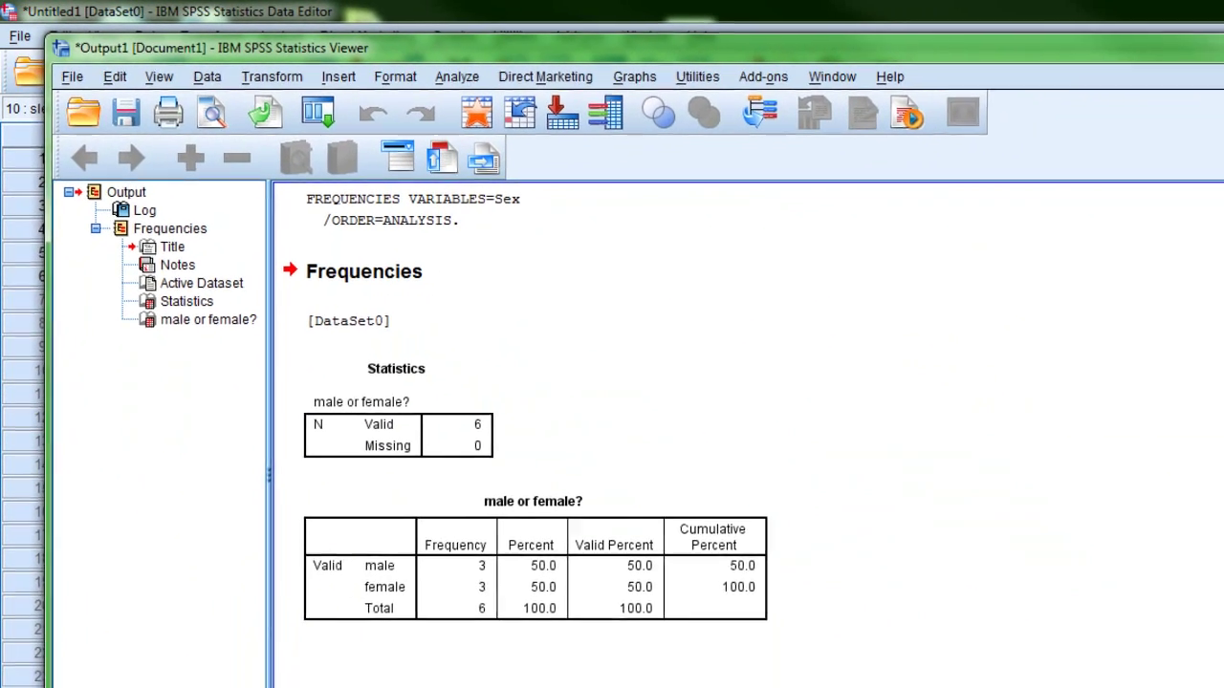
left_click_drag(1223, 687, 992, 666)
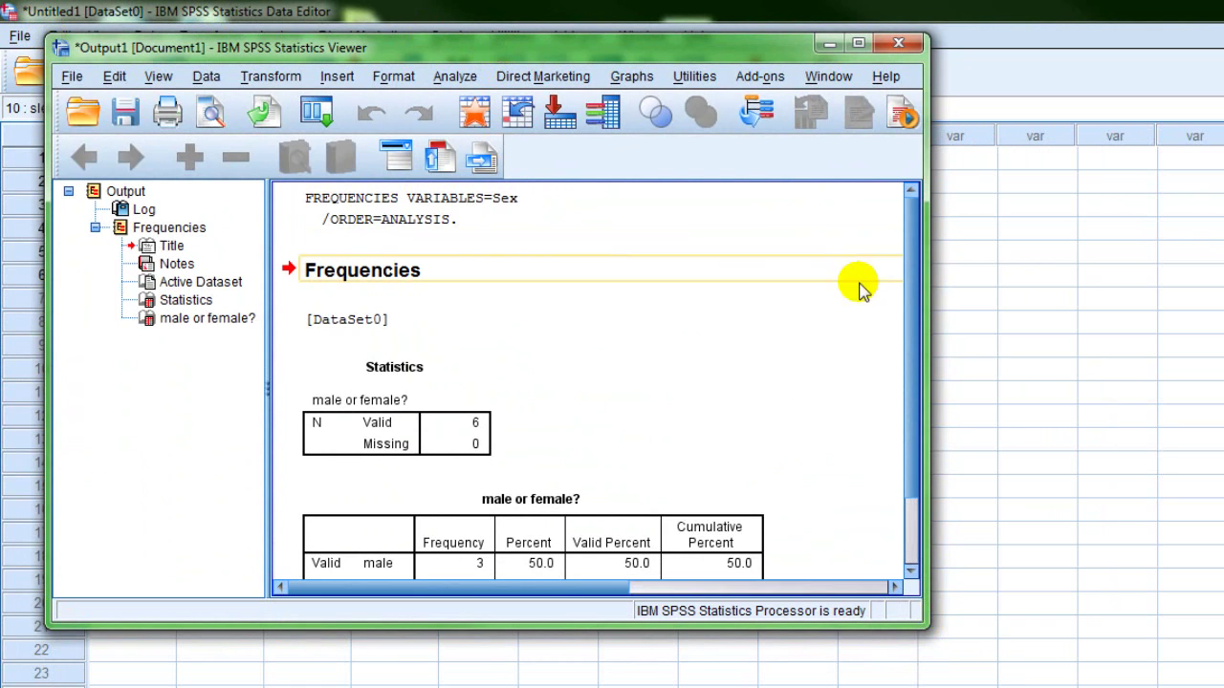
scroll(907, 306, "down", 3)
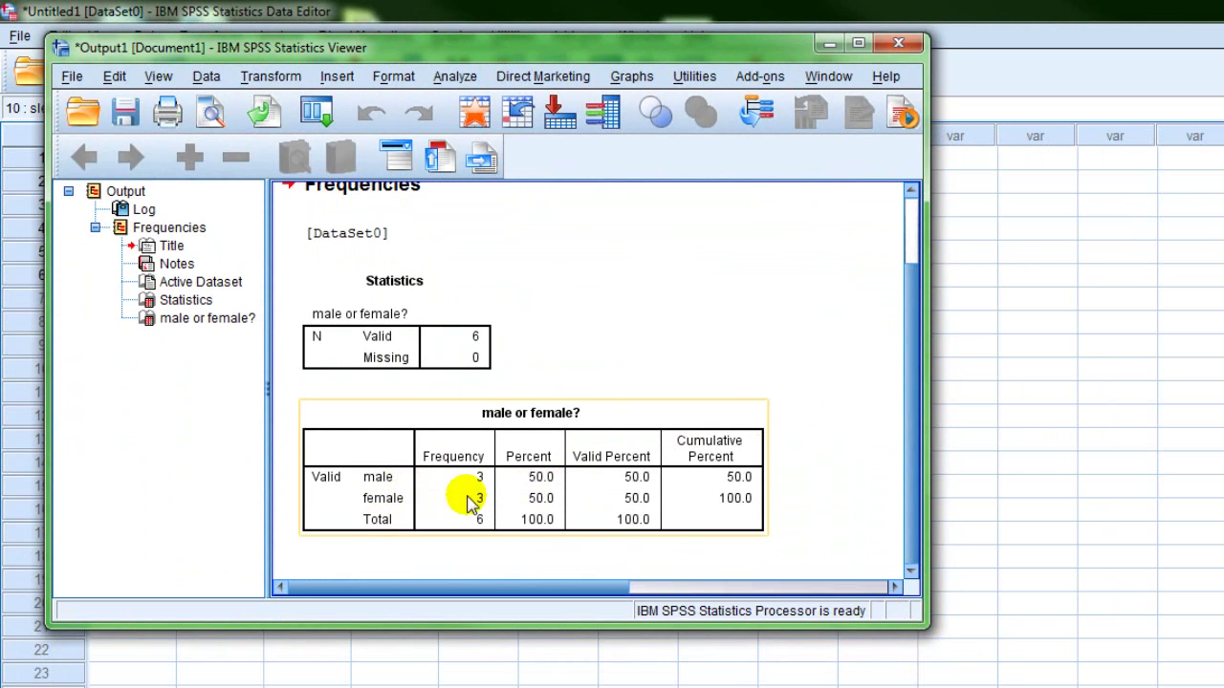
left_click(550, 507)
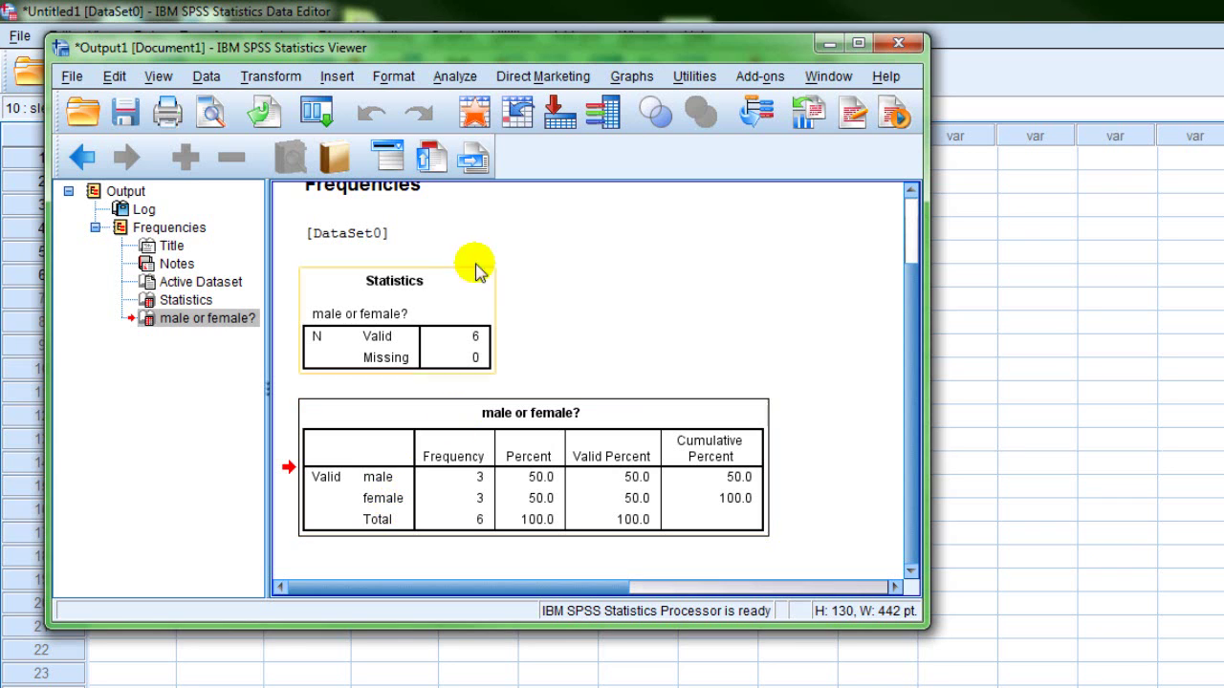
Step: Close the output viewer without saving its contents and return to the data rows
left_click_drag(577, 44, 593, 113)
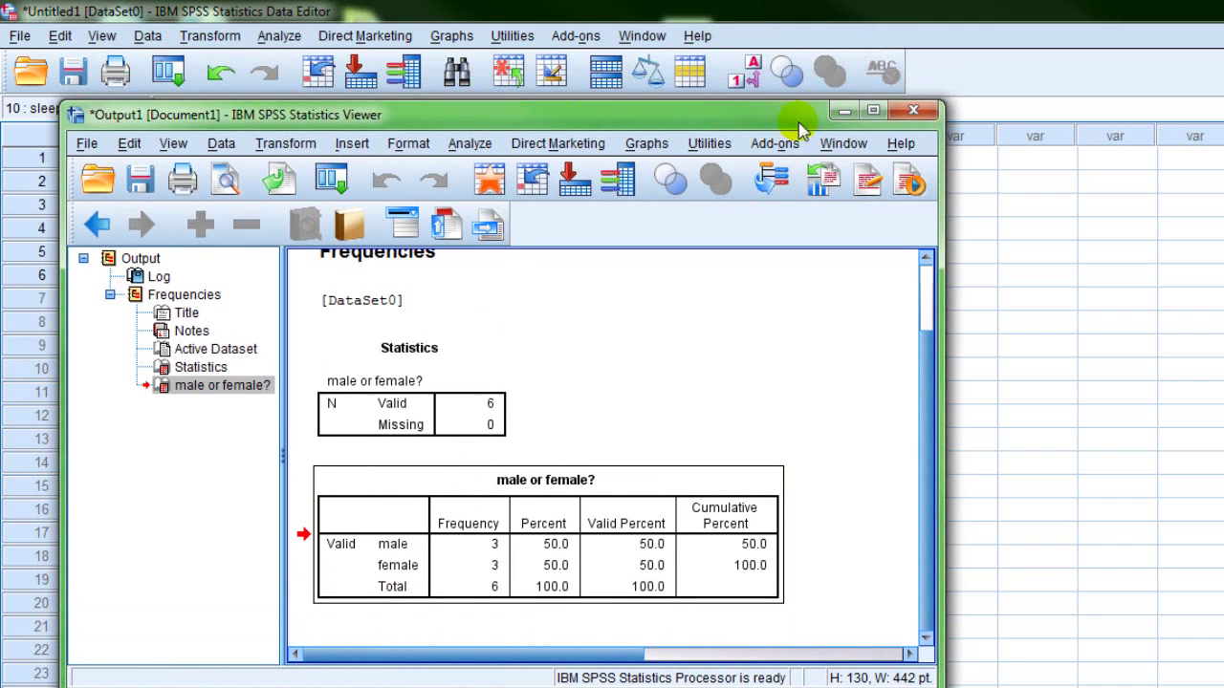
left_click(915, 111)
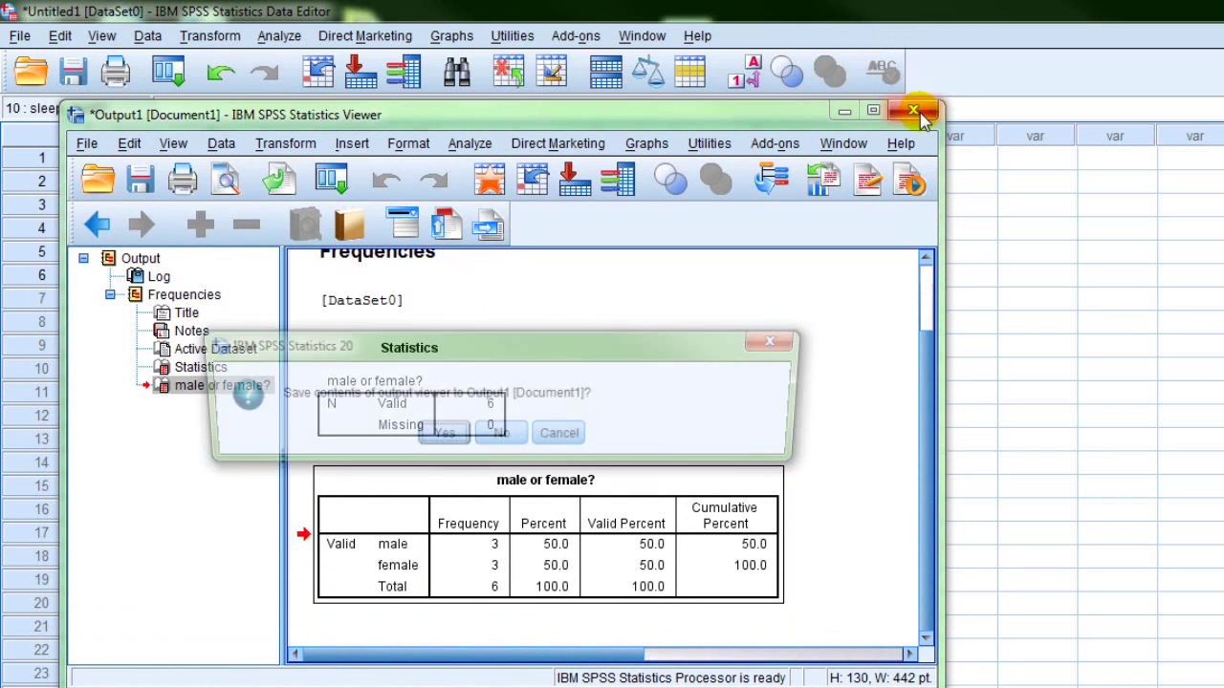
left_click(504, 435)
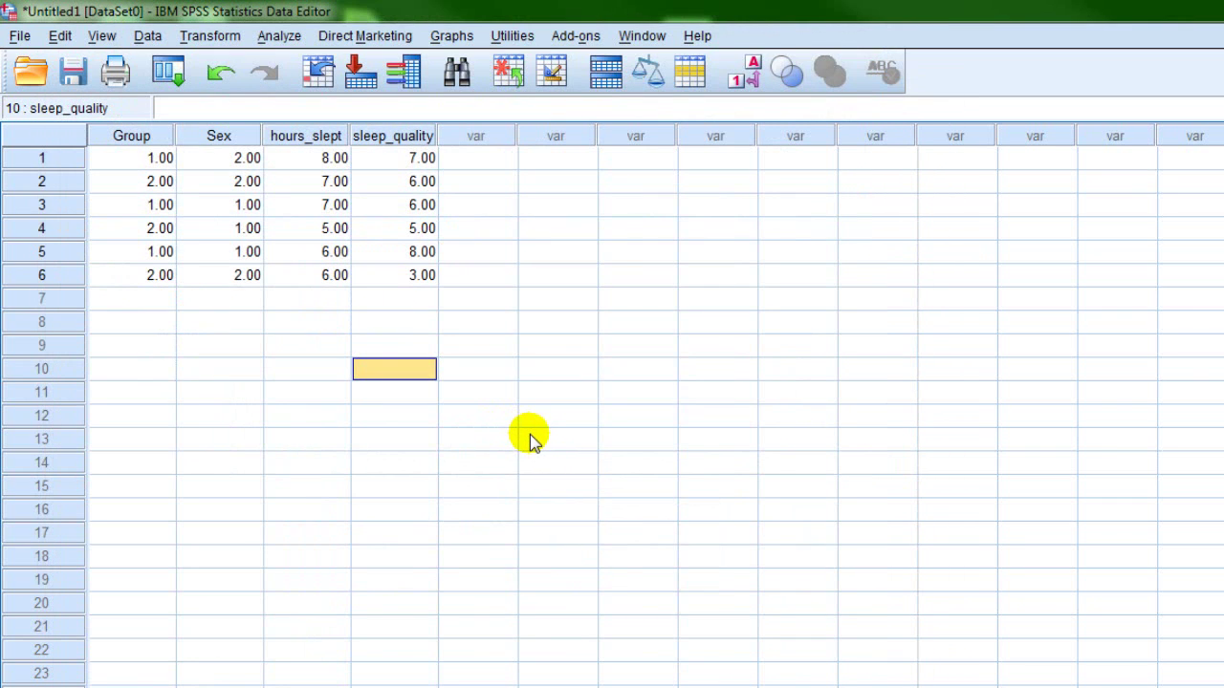
key("ctrl+t")
key("ctrl+t")
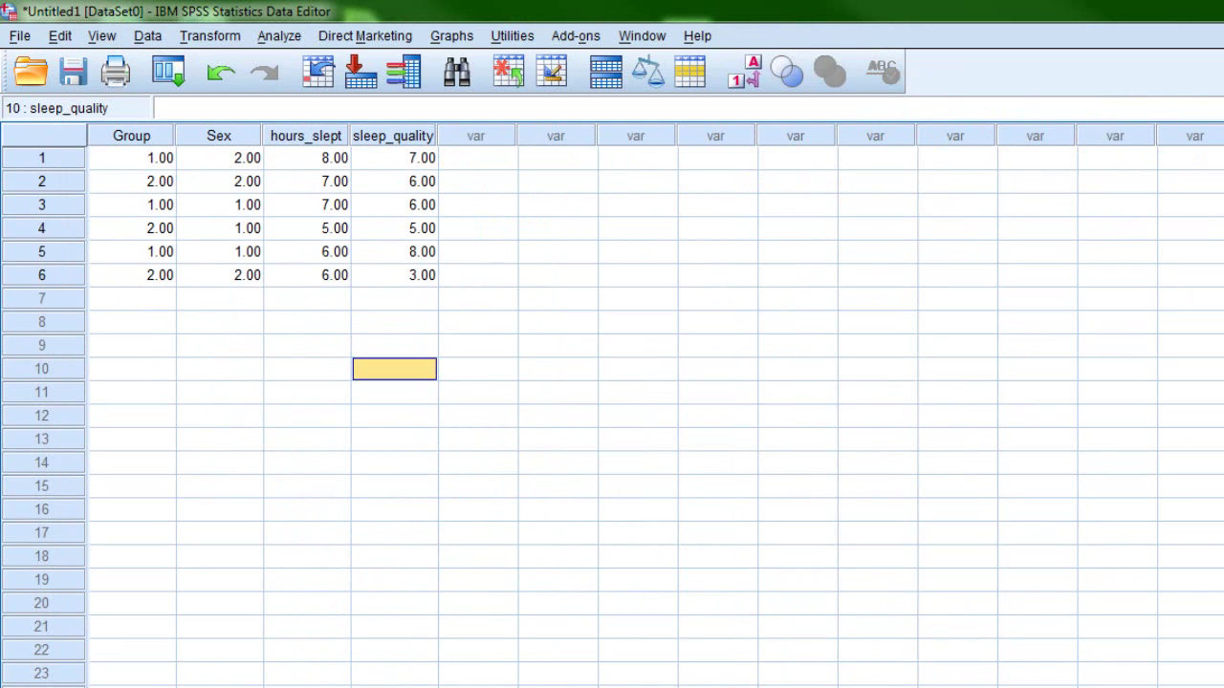